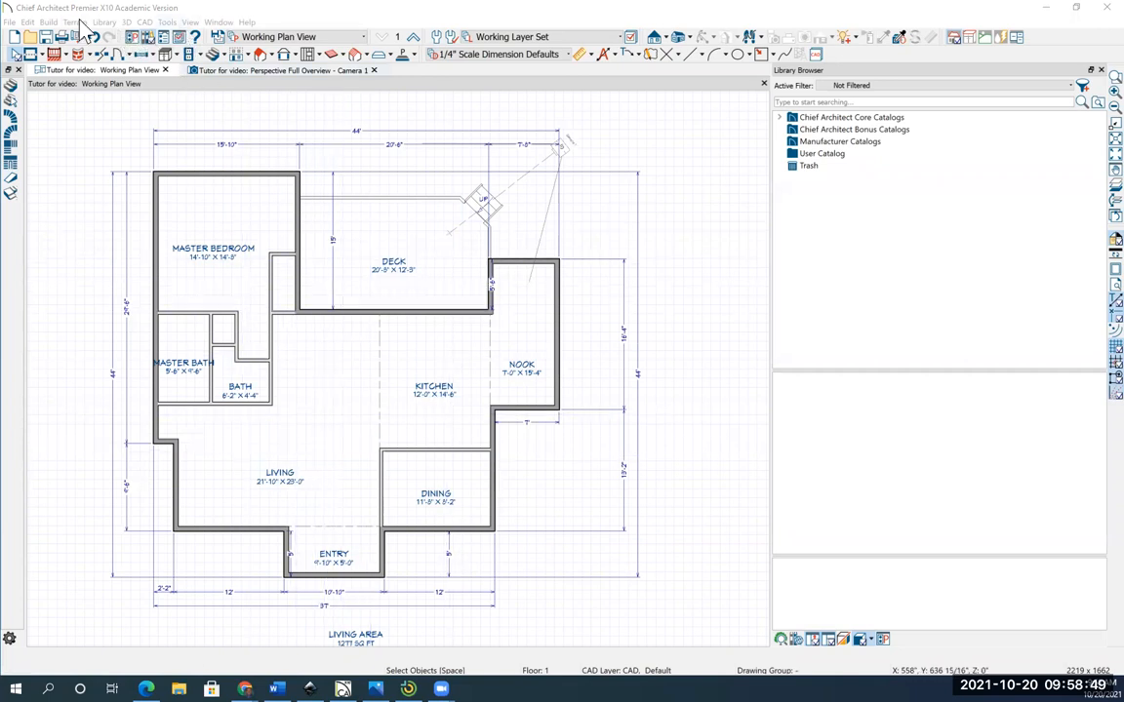
- Build a new second floor derived from the first floor plan, accepting the default floor settings
left_click(46, 21)
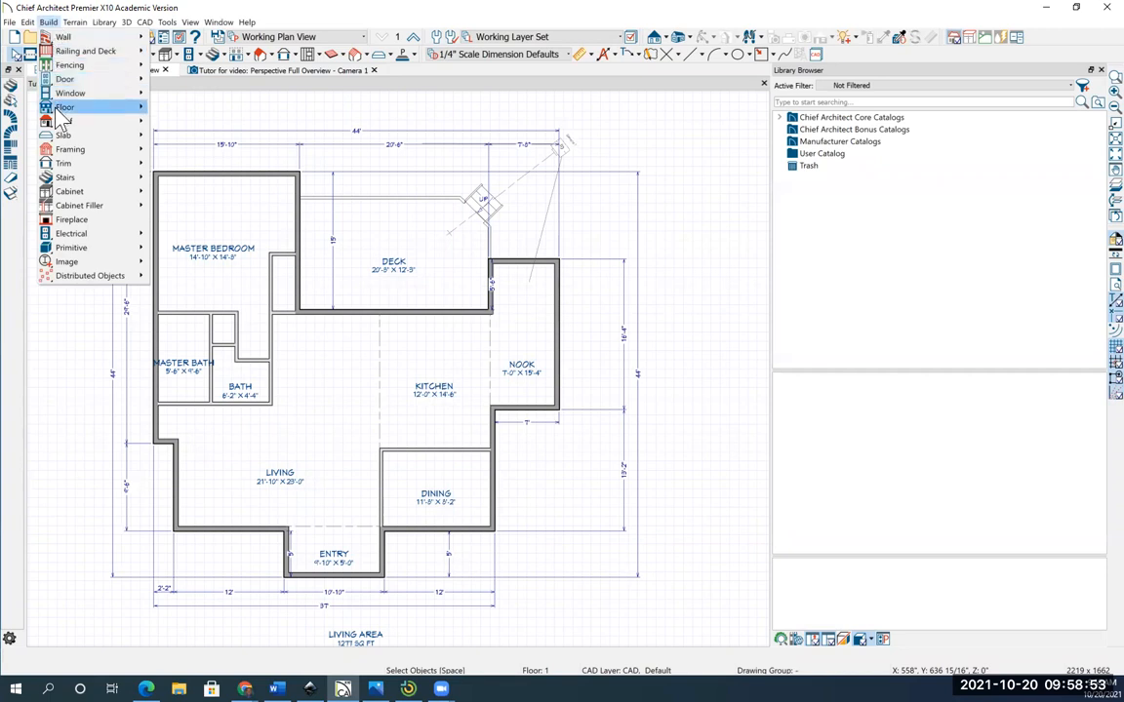
mouse_move(58, 111)
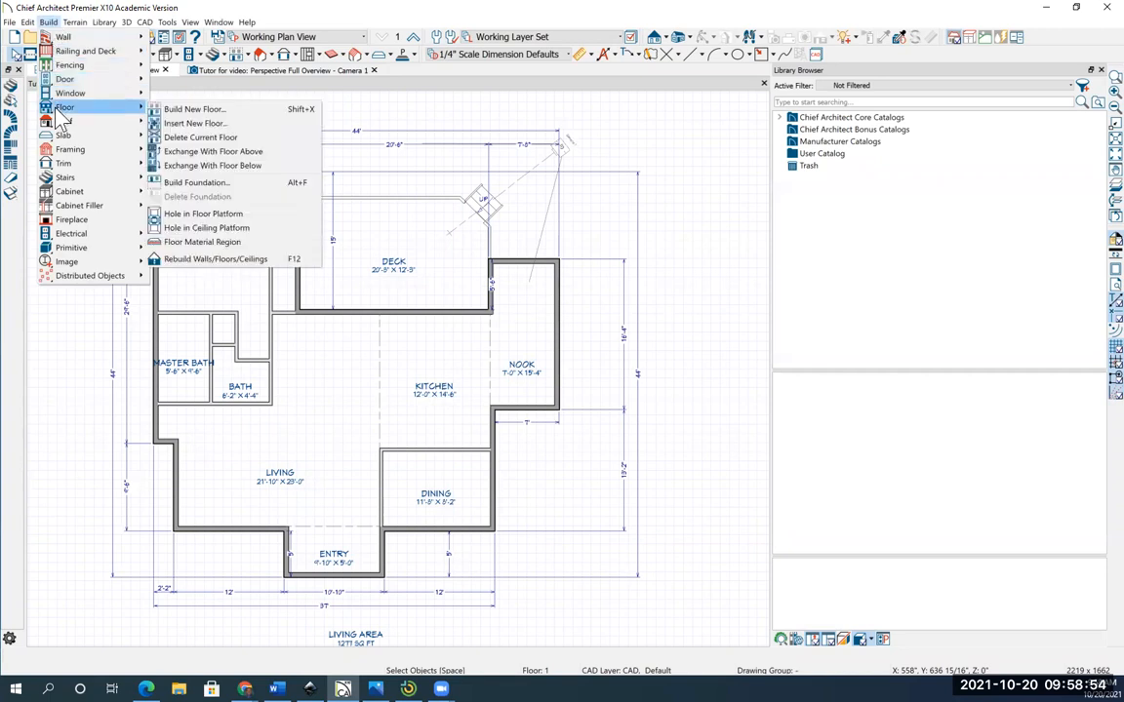
left_click(193, 110)
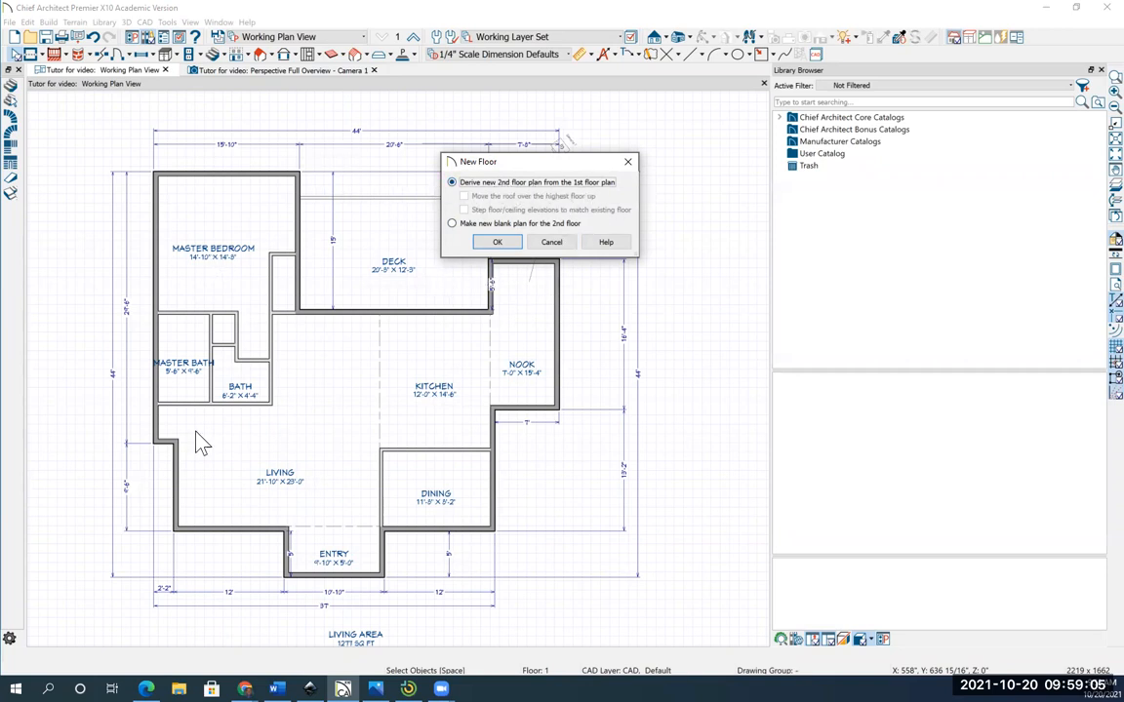
left_click(500, 243)
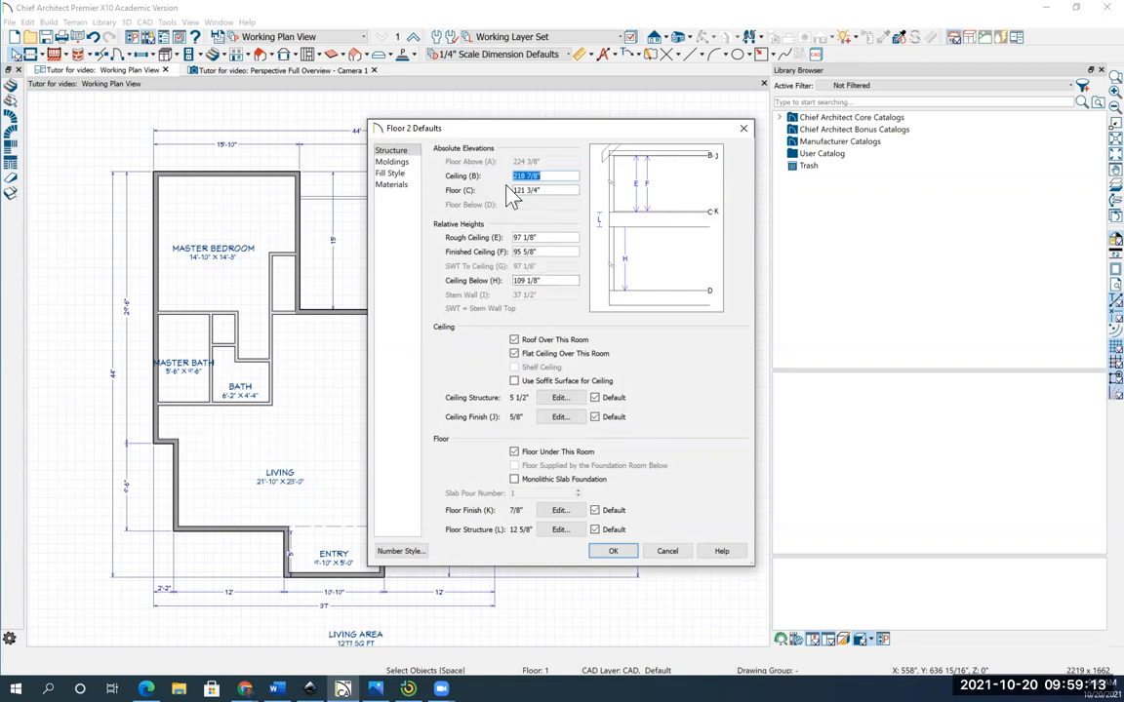
left_click(613, 552)
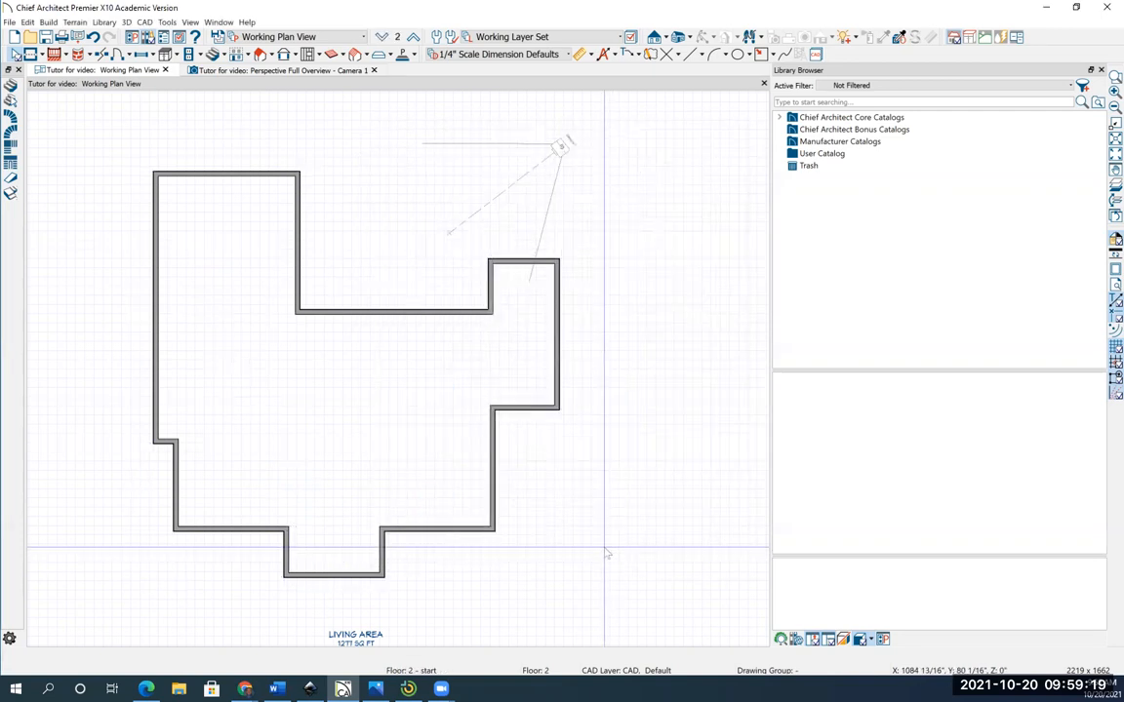
- Compare the first and second floor plans, and display the first floor as a reference beneath floor 2
left_click(383, 39)
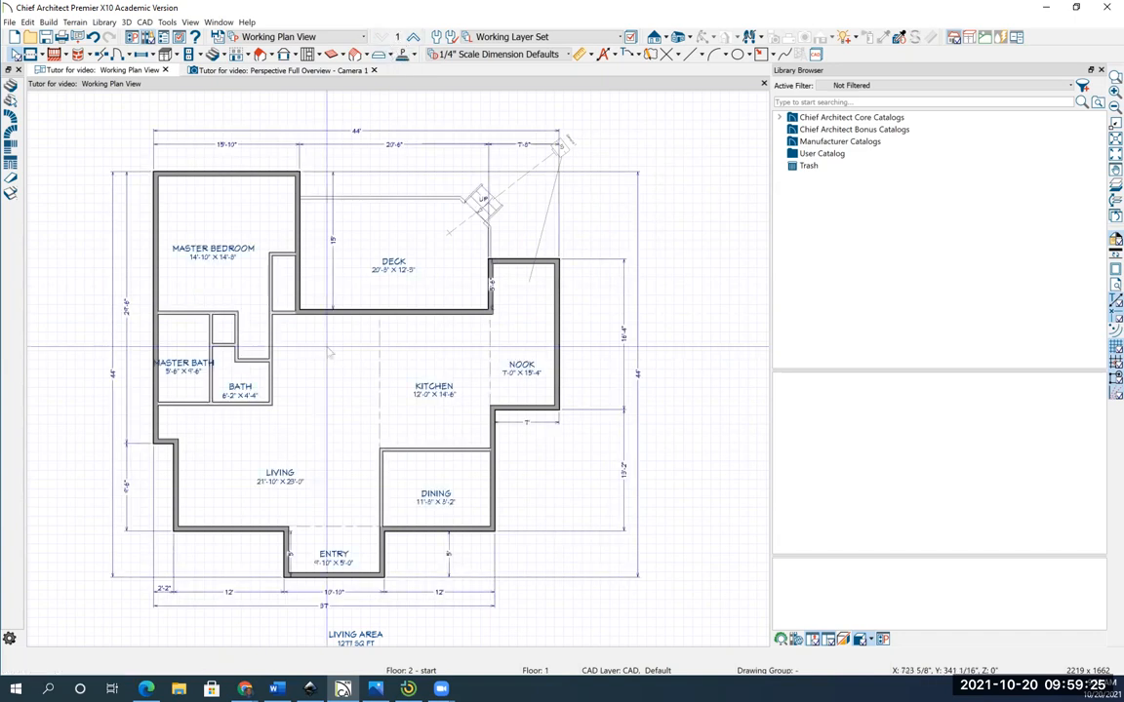
left_click(413, 39)
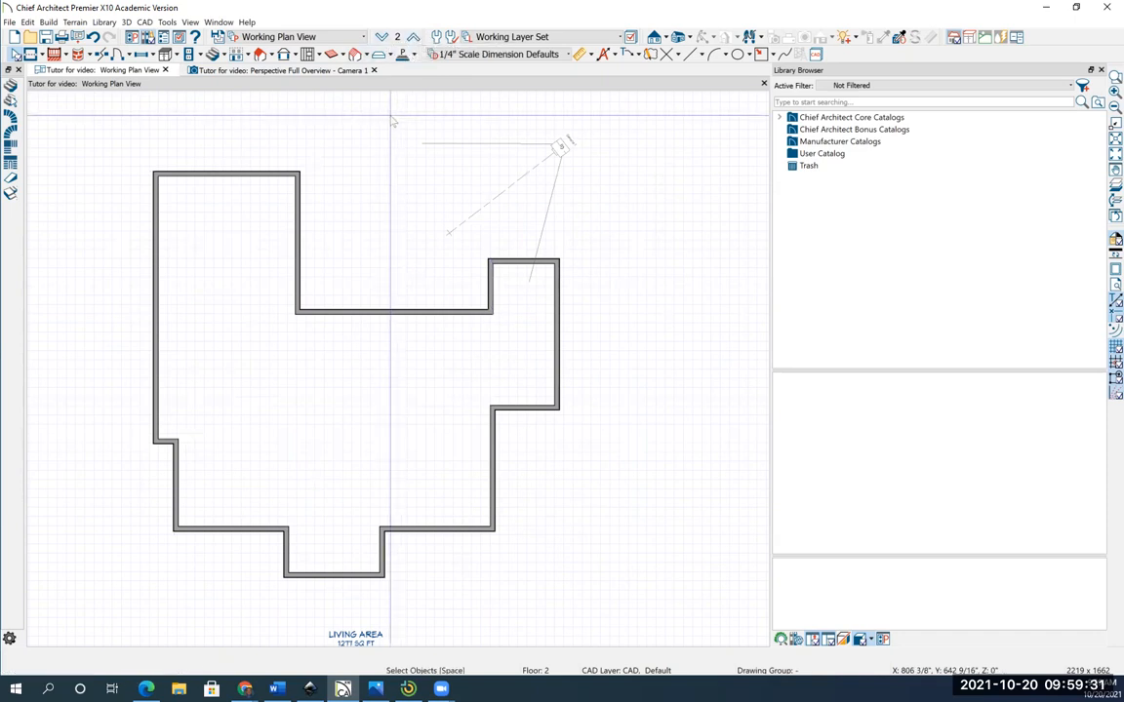
key("F9")
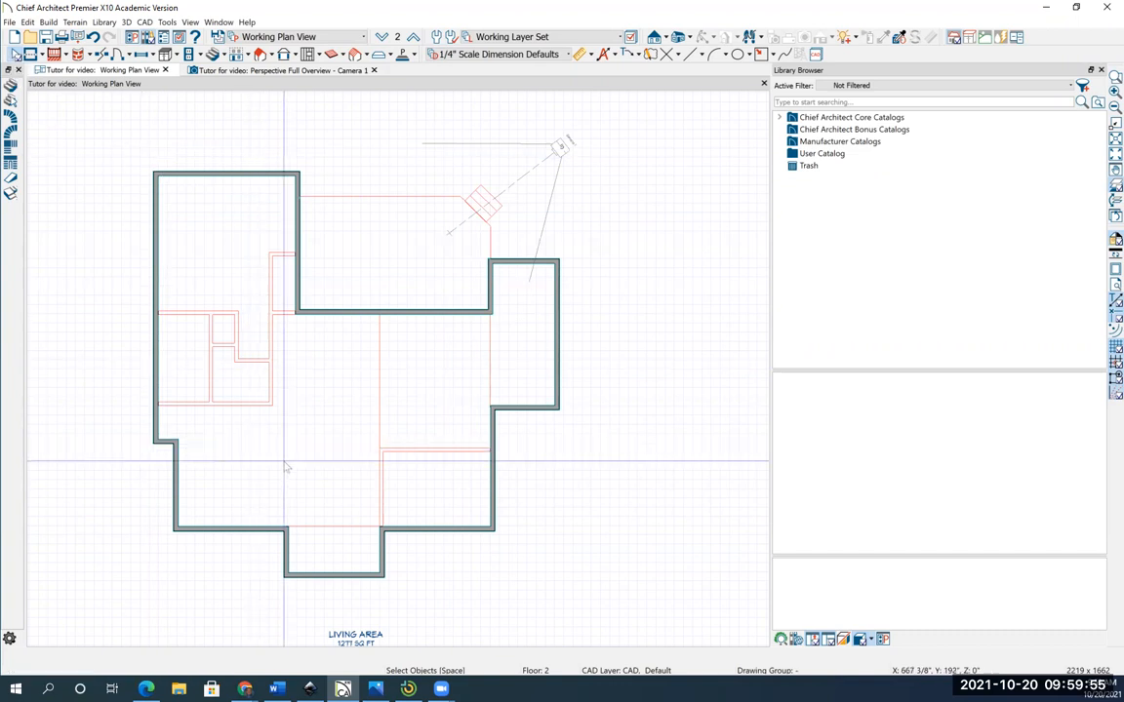
- Move the second floor's entry front wall flush with the main front wall, and move the merged wall back in line with the living room jog
left_click(340, 581)
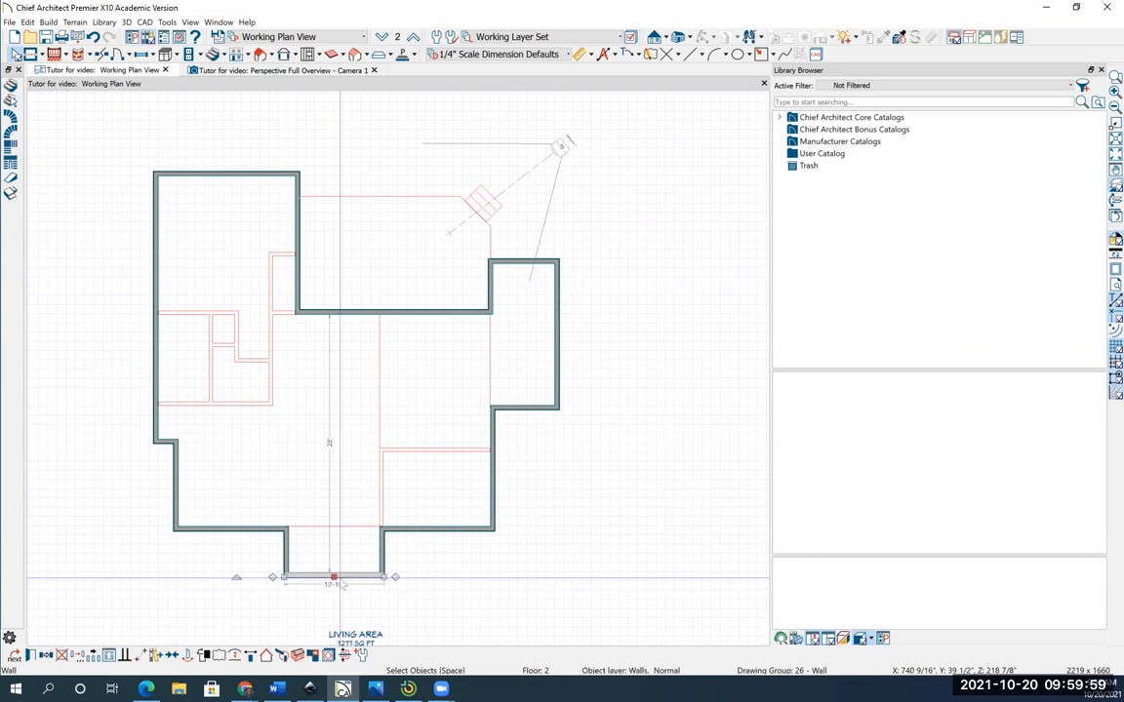
left_click_drag(333, 578, 333, 529)
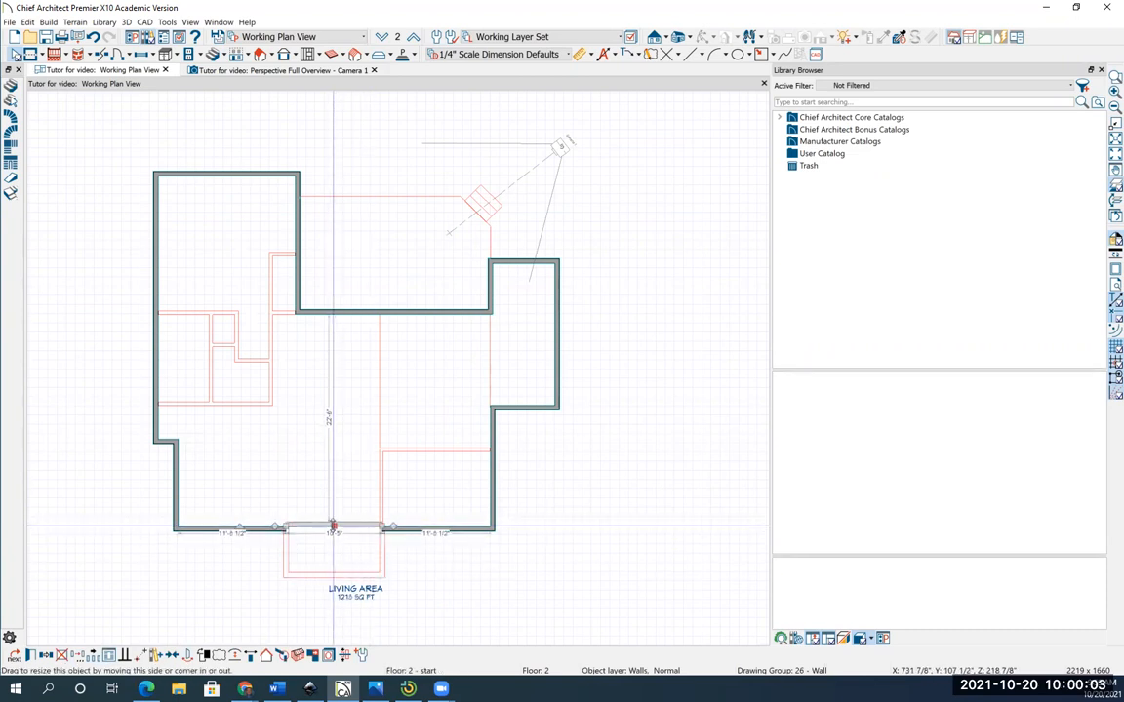
left_click(330, 530)
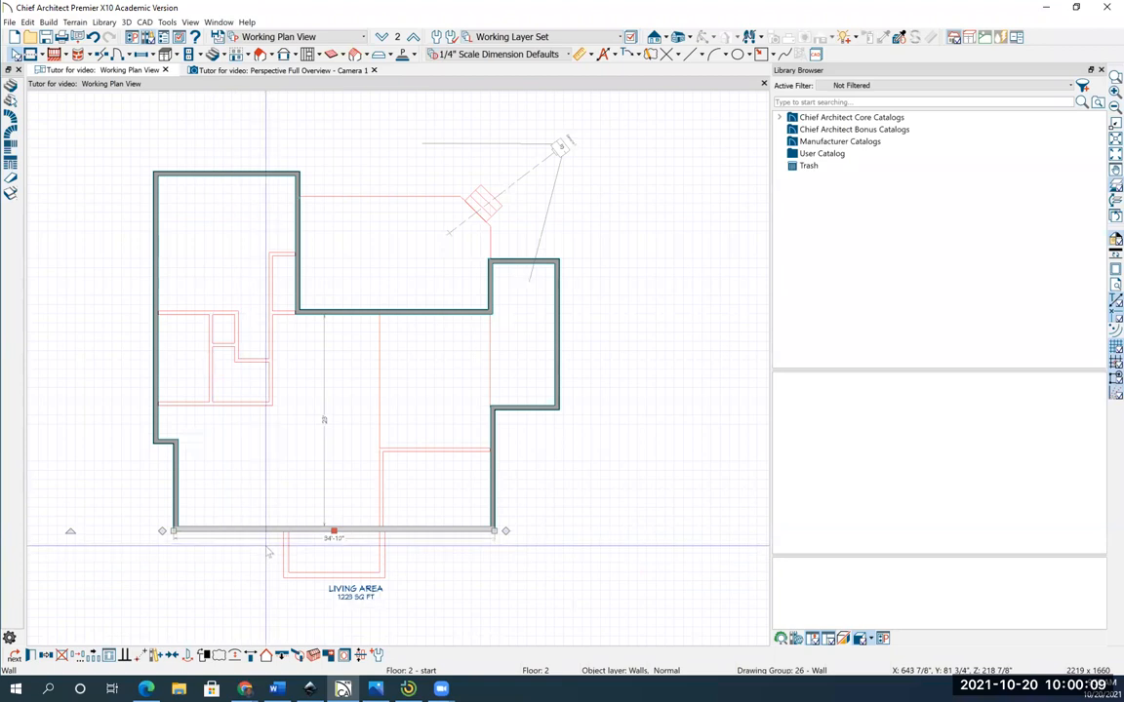
left_click_drag(334, 533, 332, 443)
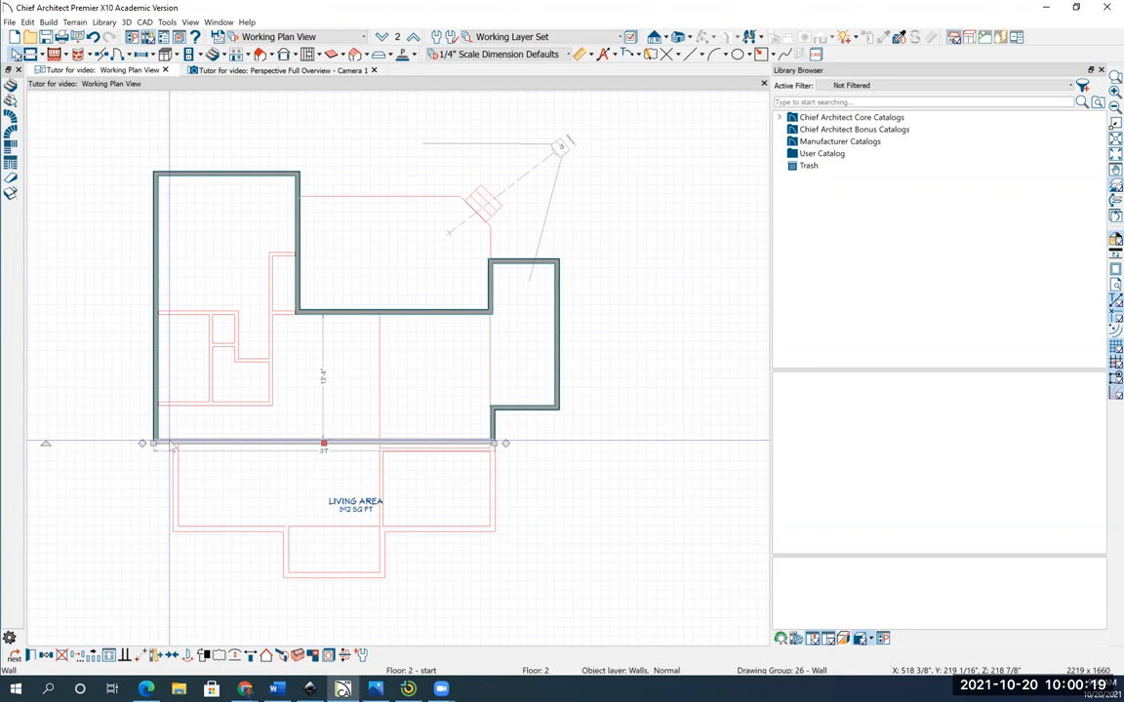
- Align the second-floor walls over the deck's house side and the master bedroom's rear with the nook's rear wall, forming one straight rear wall
left_click(392, 311)
left_click_drag(393, 310, 391, 259)
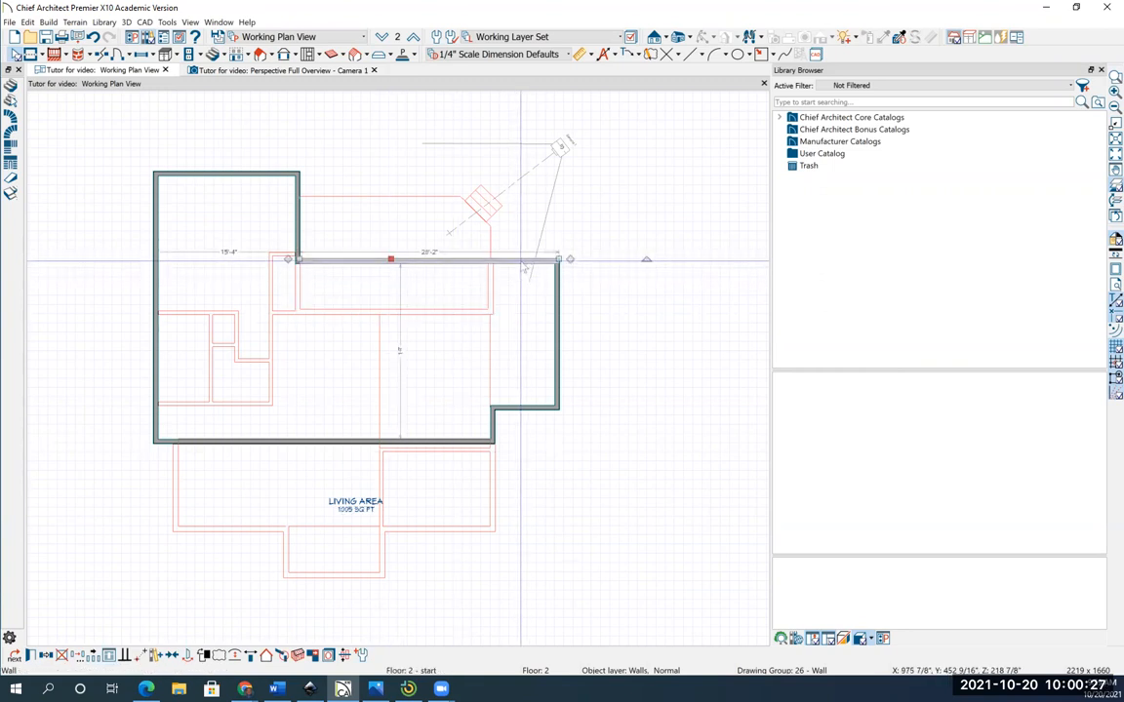
left_click(256, 173)
left_click(255, 174)
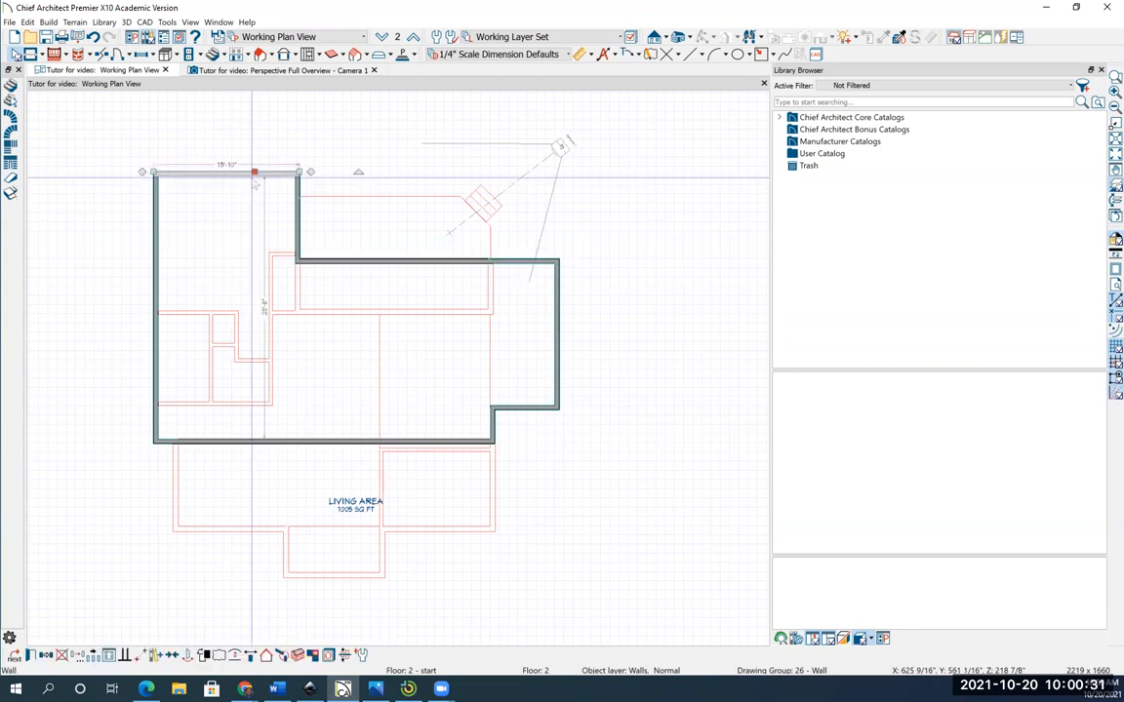
left_click_drag(255, 172, 264, 259)
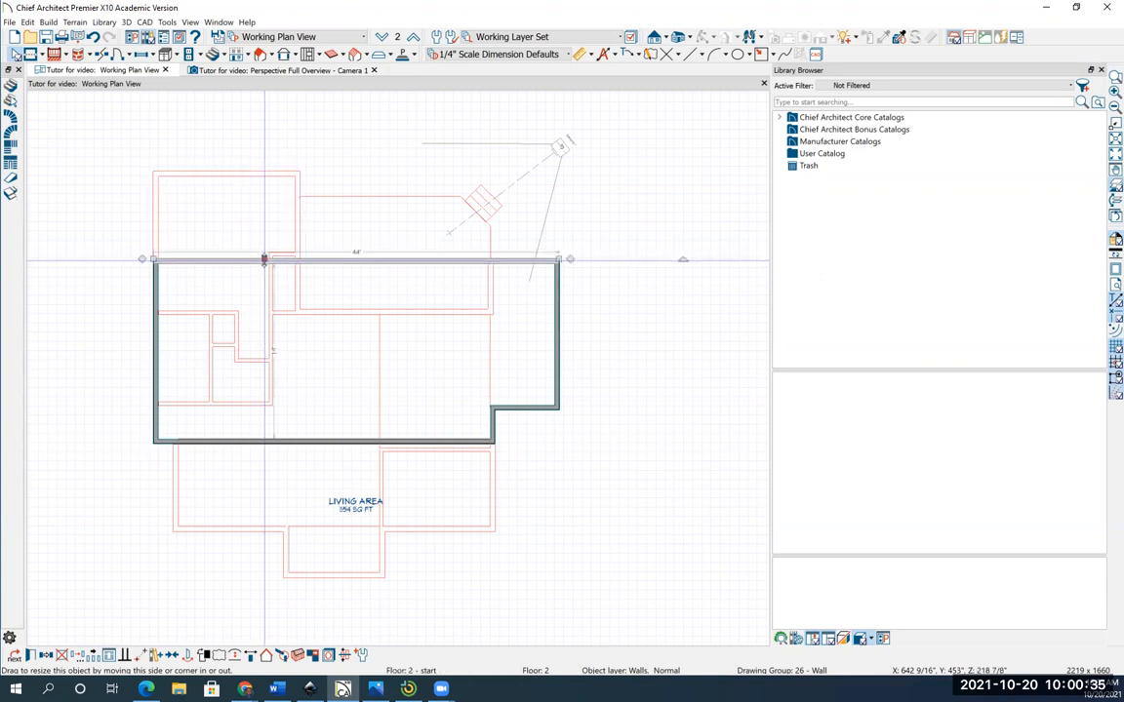
- Move the second floor's outer nook wall inward in line with the kitchen's side wall to form a rectangular outline
left_click(556, 315)
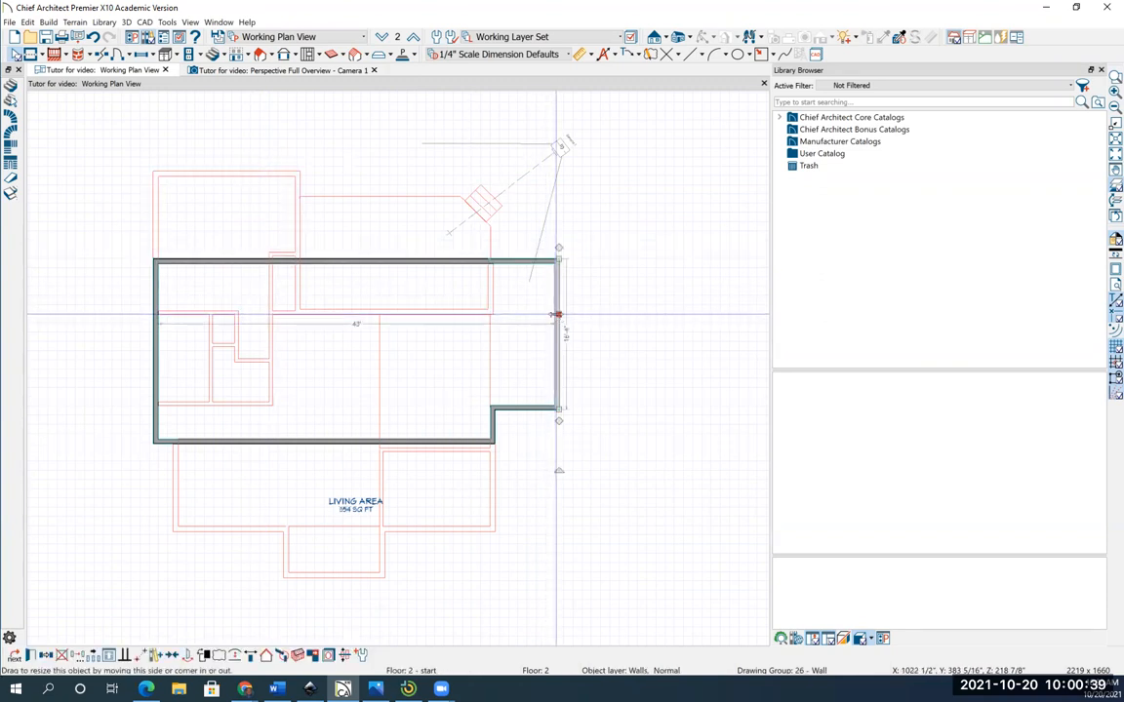
left_click_drag(555, 315, 495, 314)
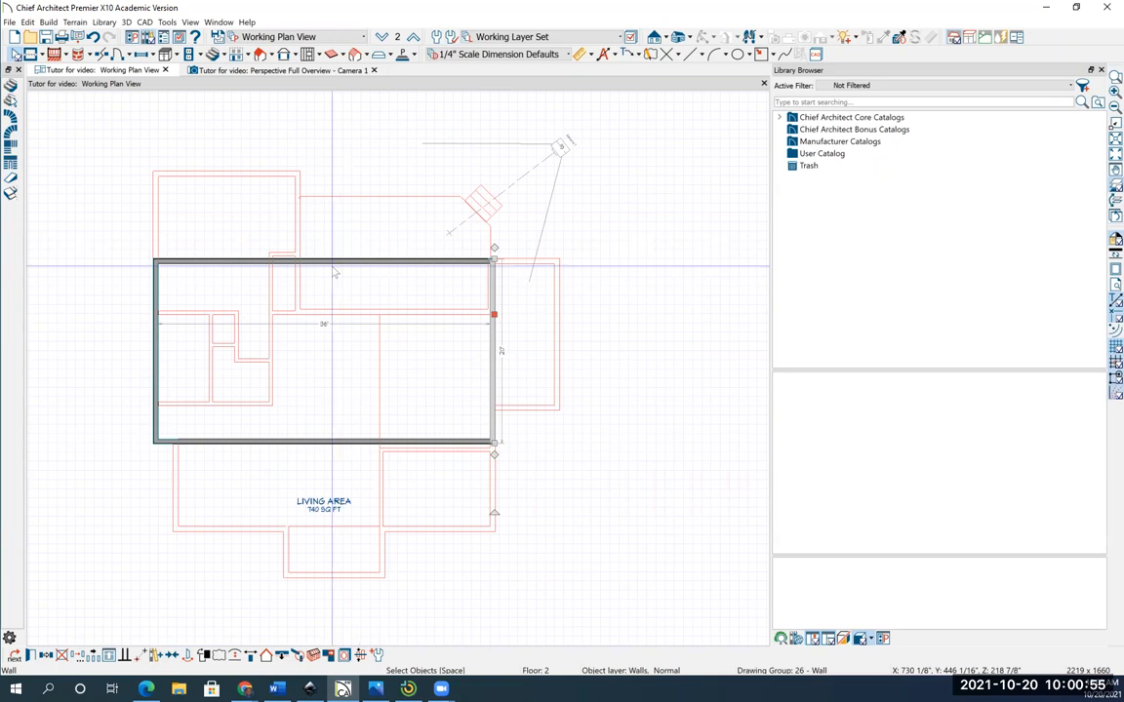
left_click(386, 146)
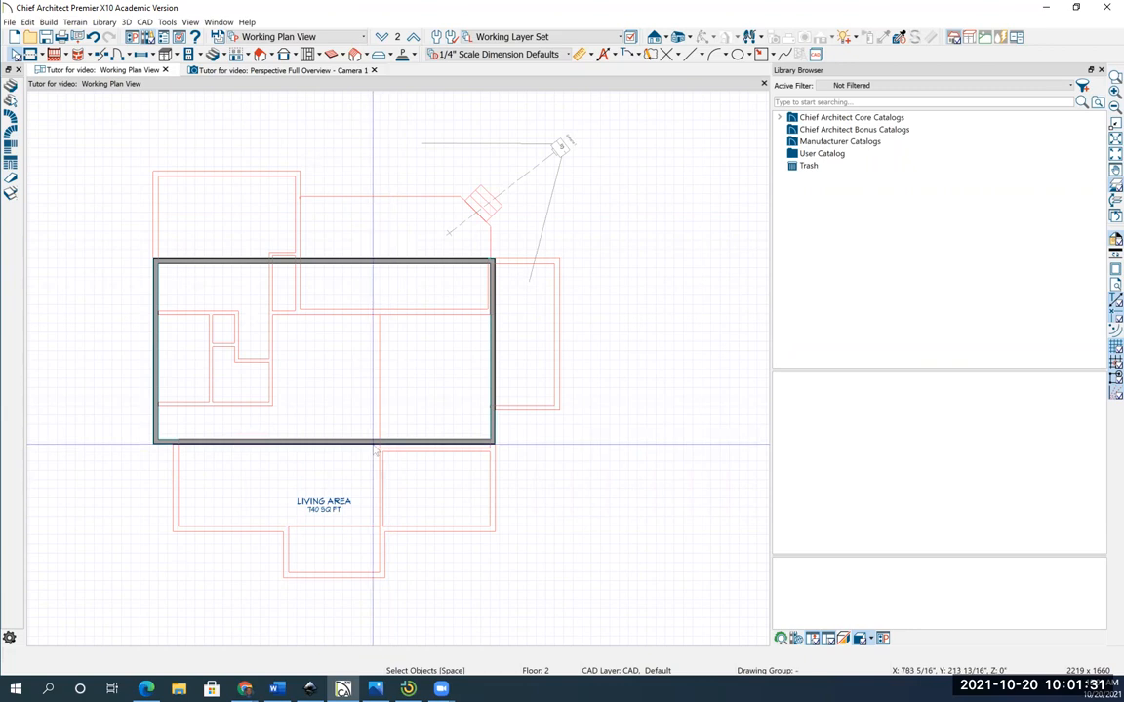
- Examine how the second floor's front and rear walls line up with the first-floor dining and closet walls
scroll(375, 447, "up", 1)
scroll(375, 447, "up", 1)
middle_click_drag(365, 409, 411, 414)
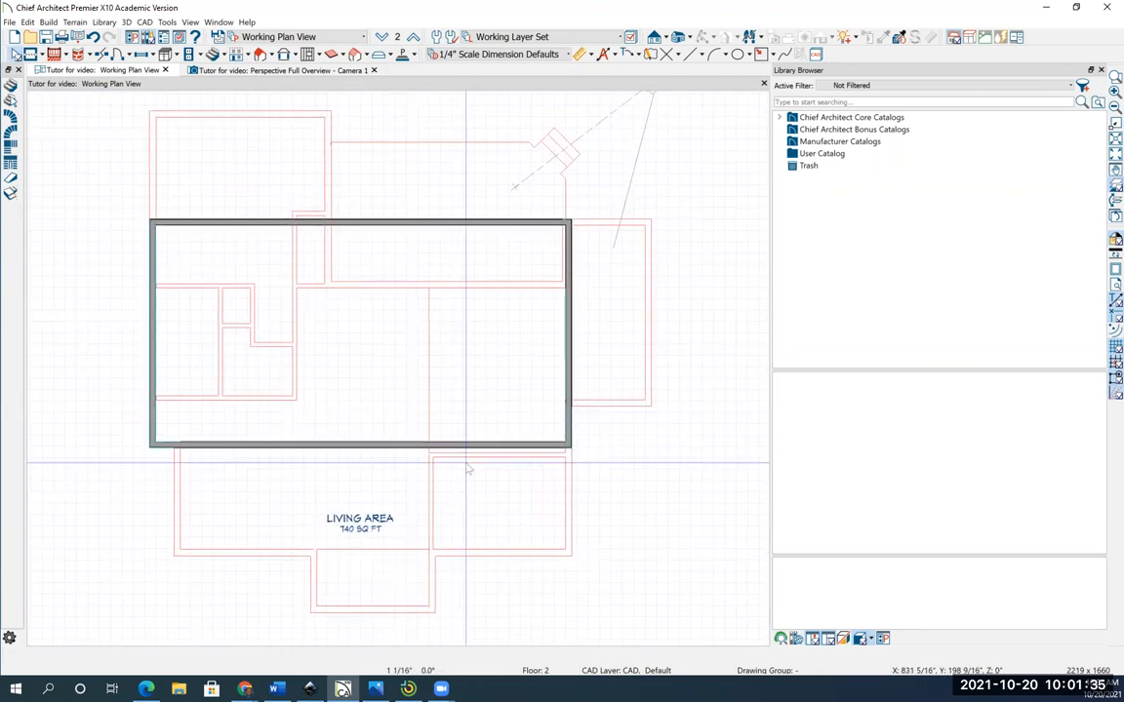
scroll(473, 465, "up", 3)
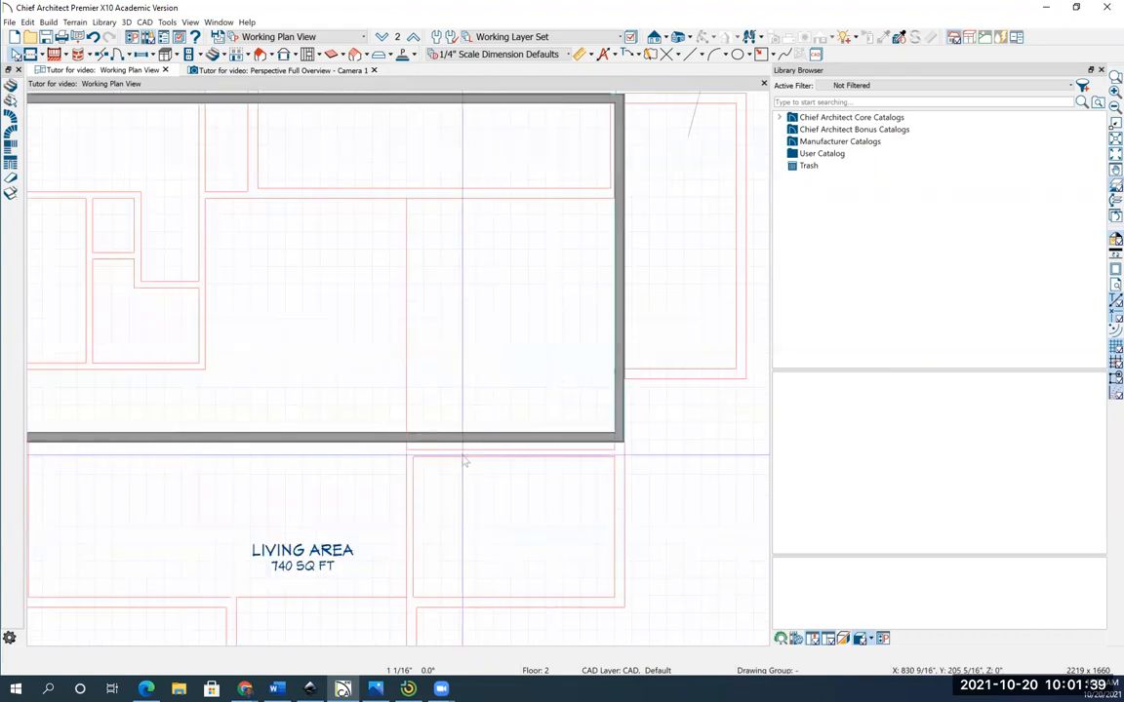
scroll(474, 461, "down", 3)
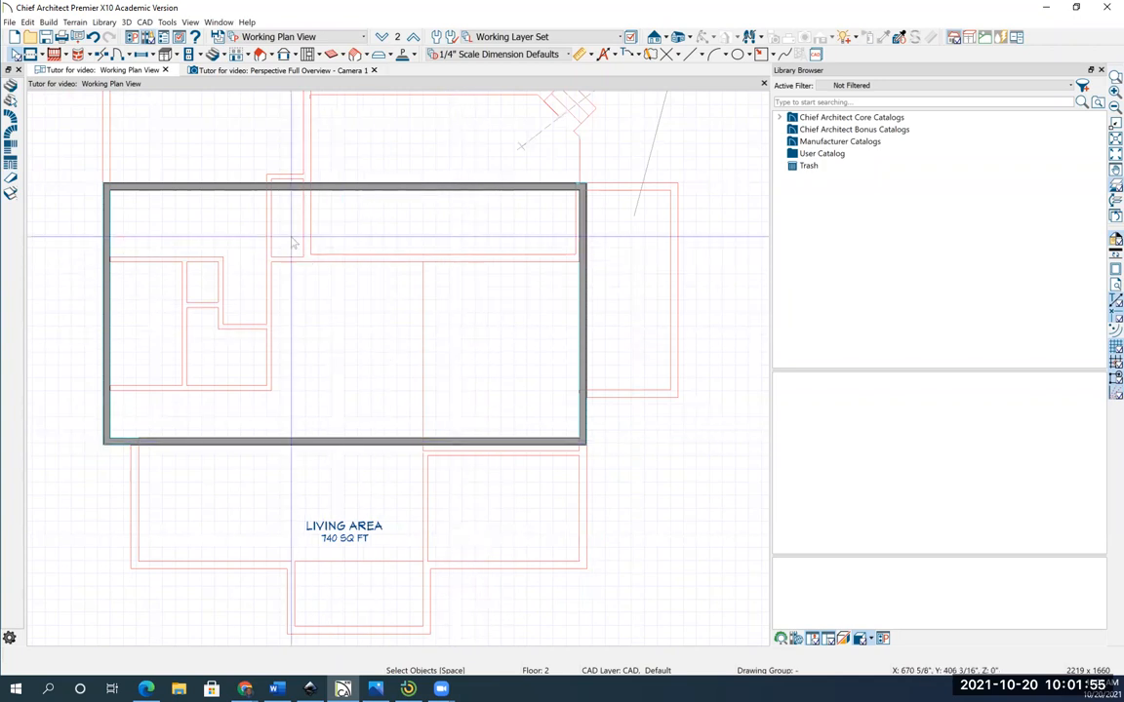
scroll(272, 163, "up", 1)
scroll(272, 163, "up", 2)
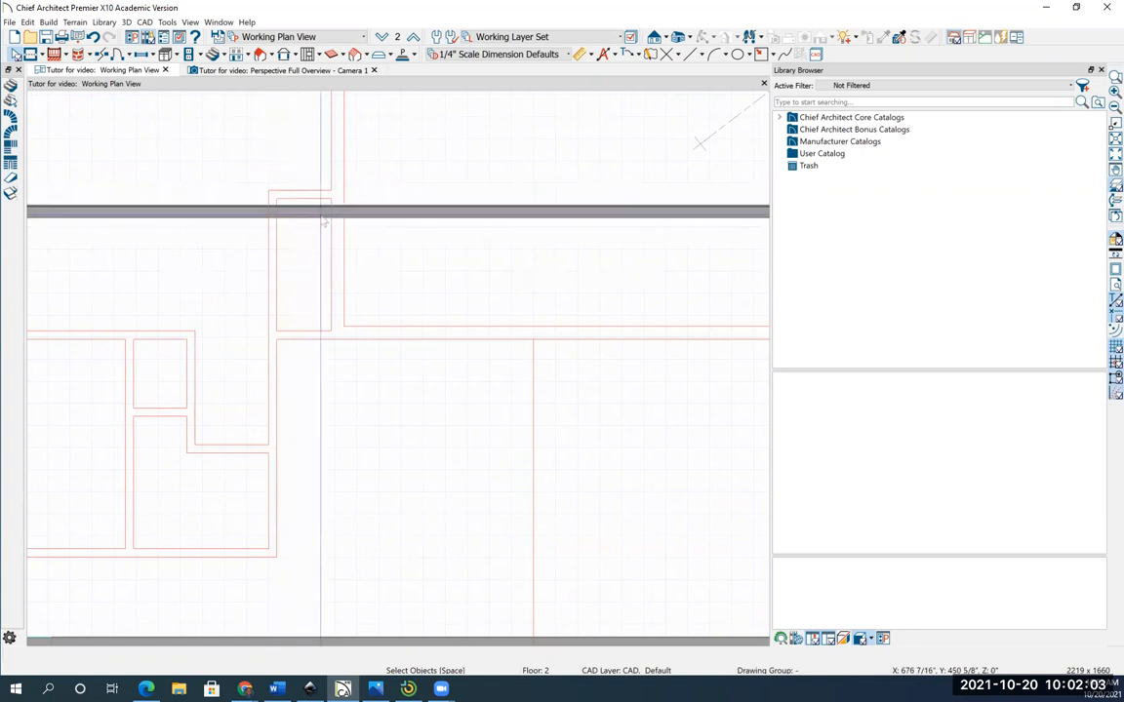
scroll(325, 222, "down", 3)
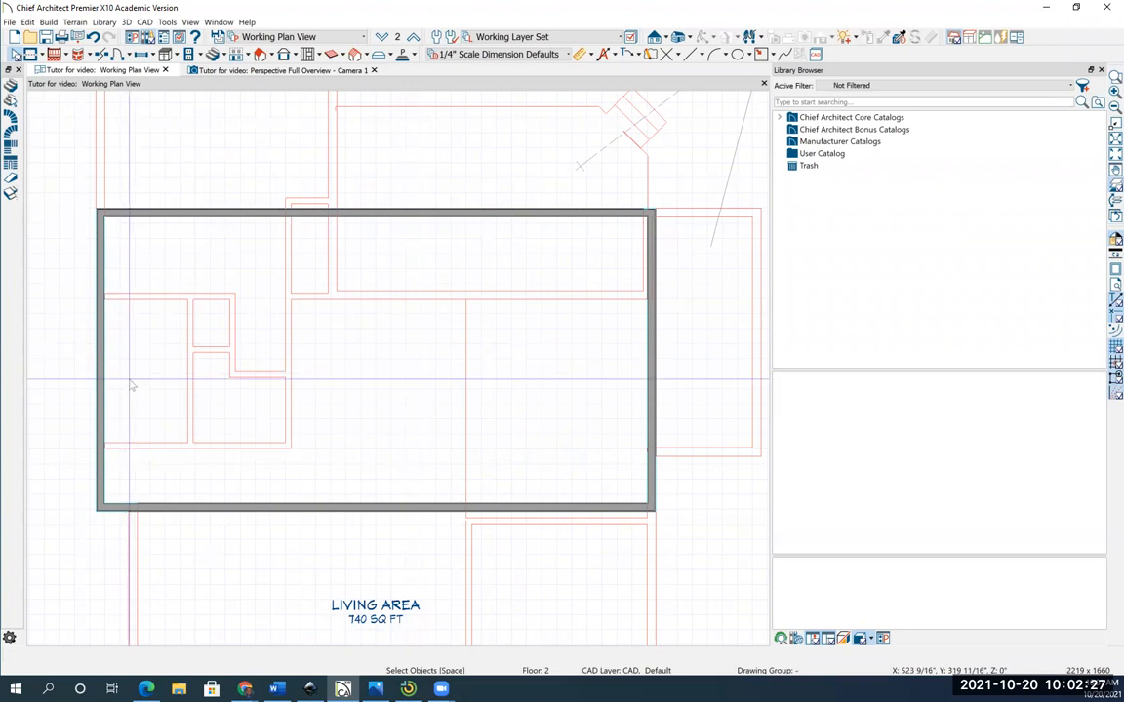
- On floor 1, move the wall between the kitchen and dining room directly beneath the second floor's front wall
left_click(382, 39)
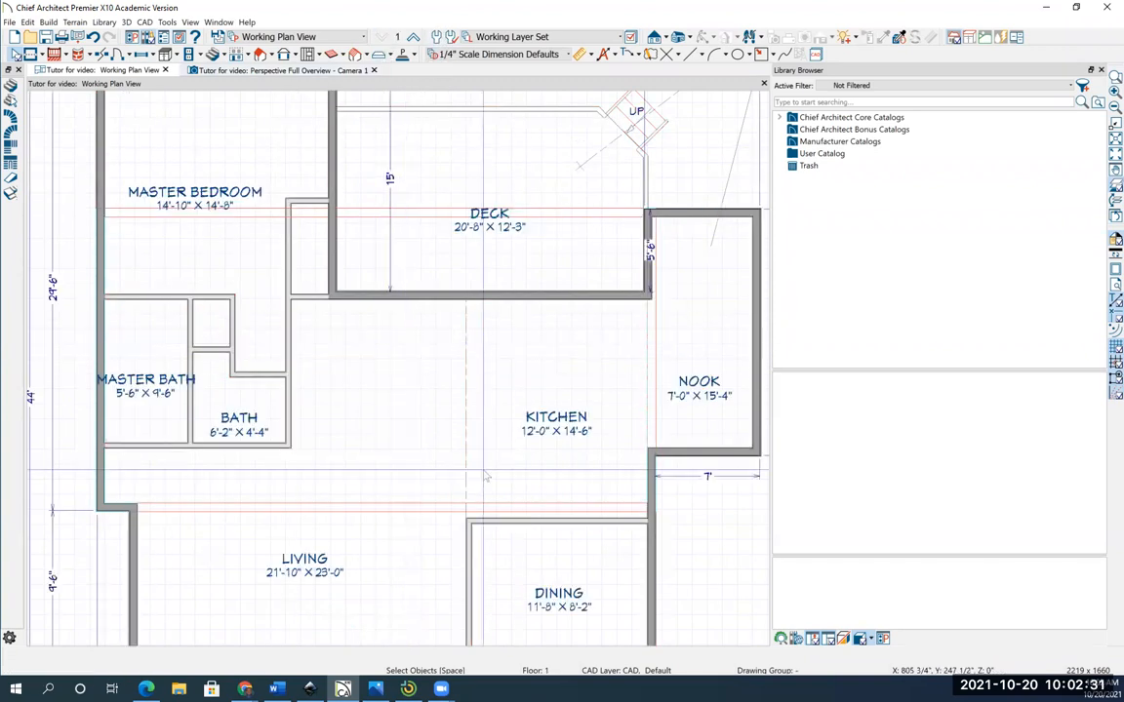
scroll(347, 532, "down", 3)
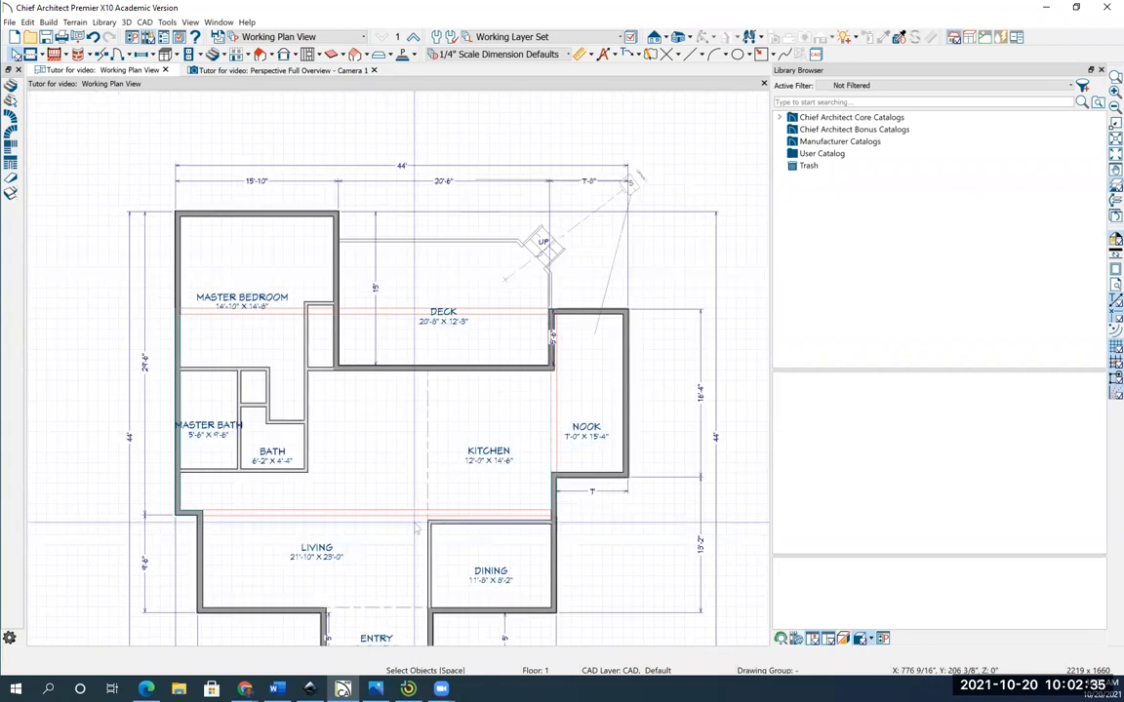
scroll(416, 527, "up", 6)
middle_click_drag(612, 589, 519, 553)
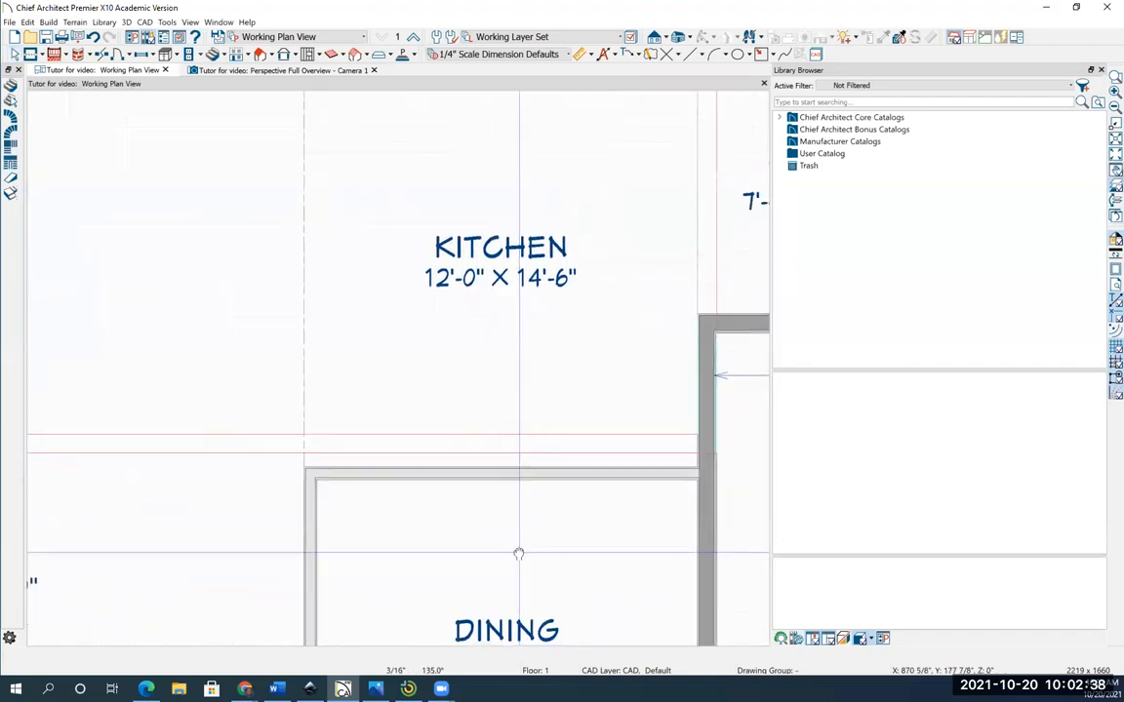
left_click(512, 477)
left_click_drag(505, 476, 506, 449)
scroll(507, 447, "up", 1)
scroll(508, 453, "up", 1)
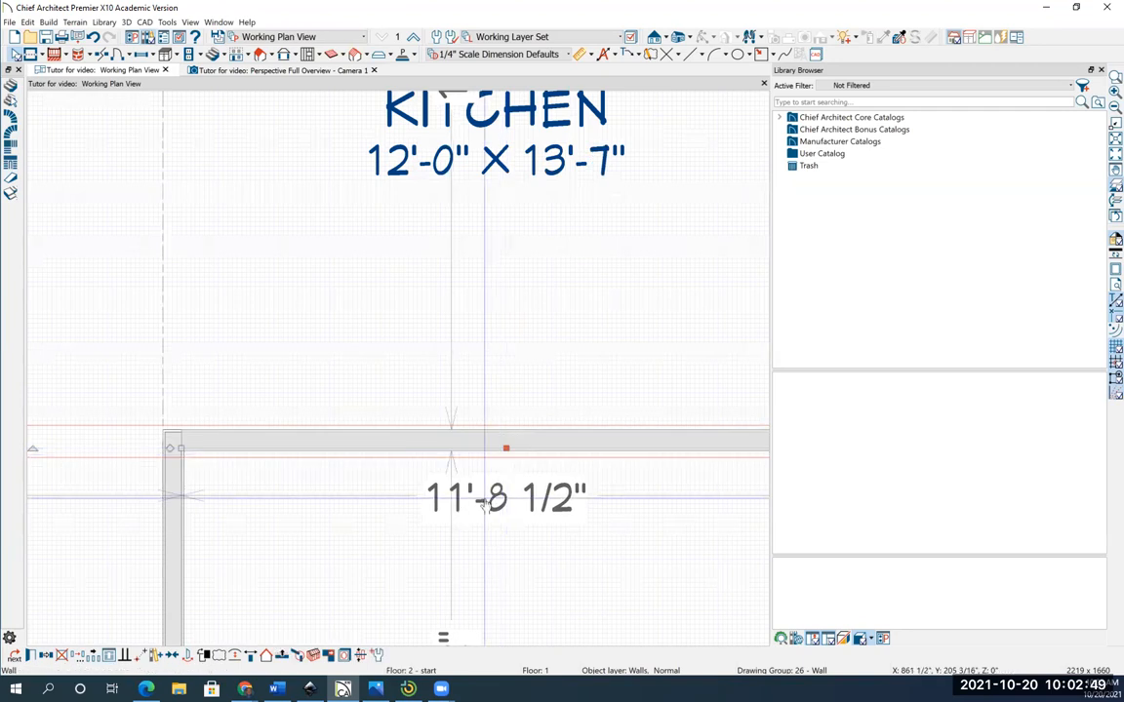
- Move the rear wall of the master bedroom closet on floor 1 beneath the second floor's rear wall
scroll(484, 502, "down", 5)
middle_click_drag(341, 551, 478, 600)
middle_click_drag(427, 444, 484, 654)
scroll(427, 398, "up", 1)
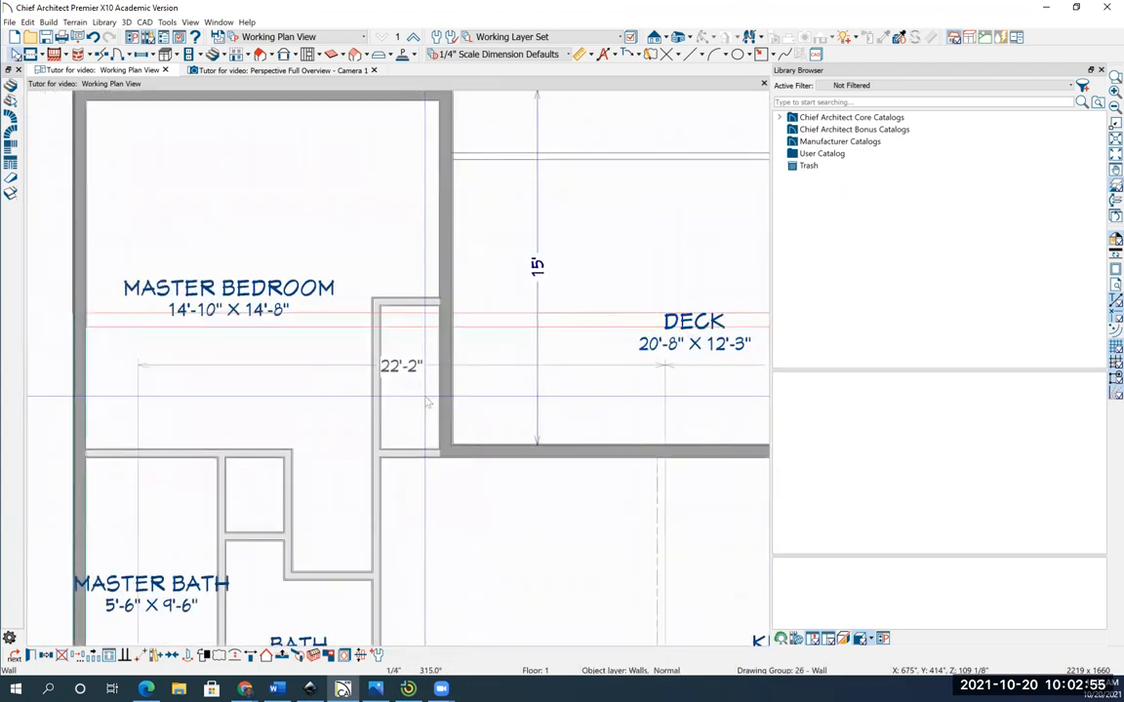
scroll(426, 400, "up", 1)
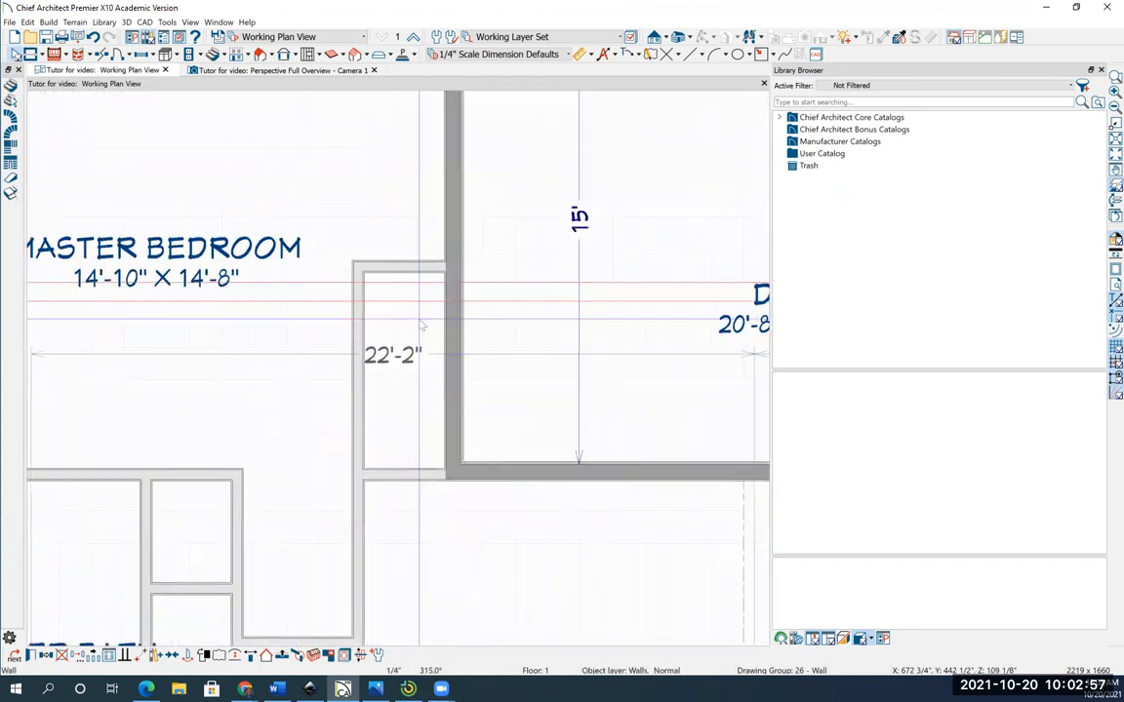
scroll(419, 320, "up", 1)
left_click(419, 250)
left_click_drag(419, 253, 420, 286)
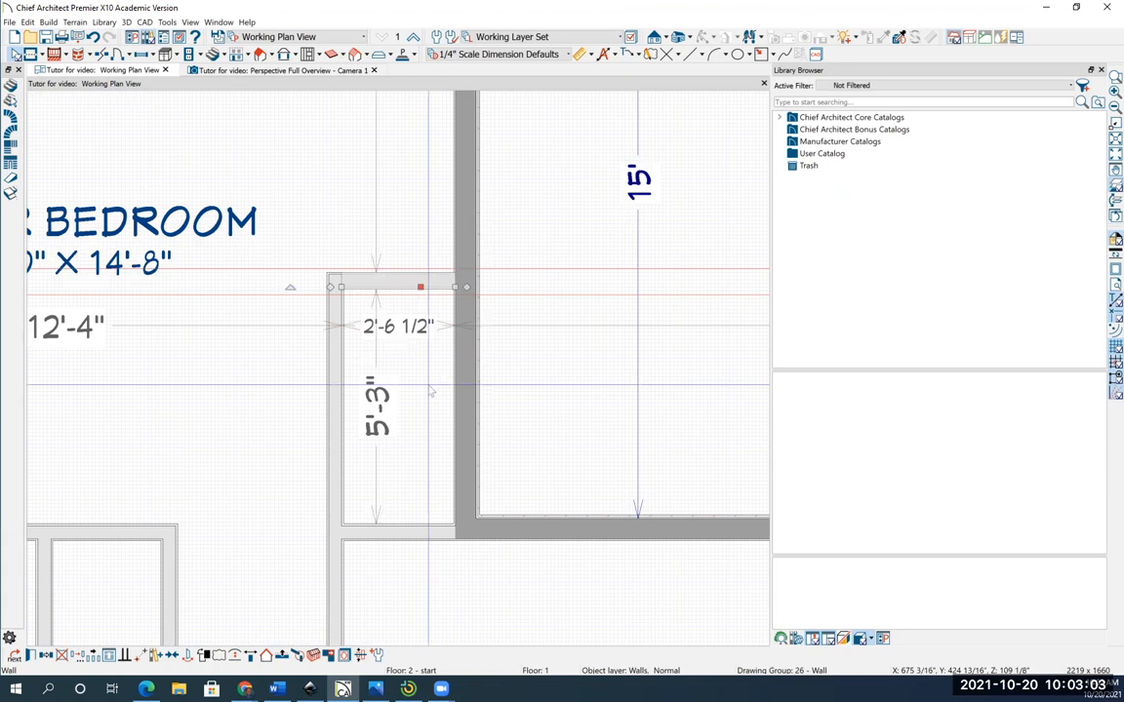
- Narrow the Library Browser to enlarge the floor 1 plan view around the bath and living areas
scroll(430, 391, "down", 5)
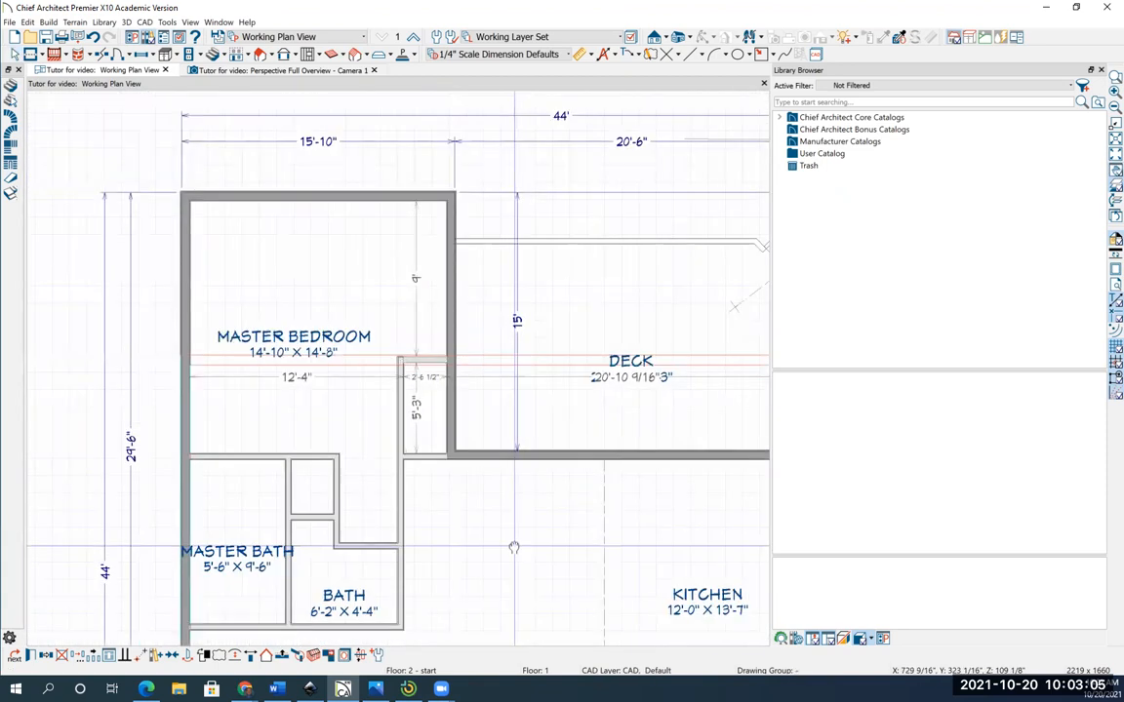
middle_click_drag(513, 548, 441, 452)
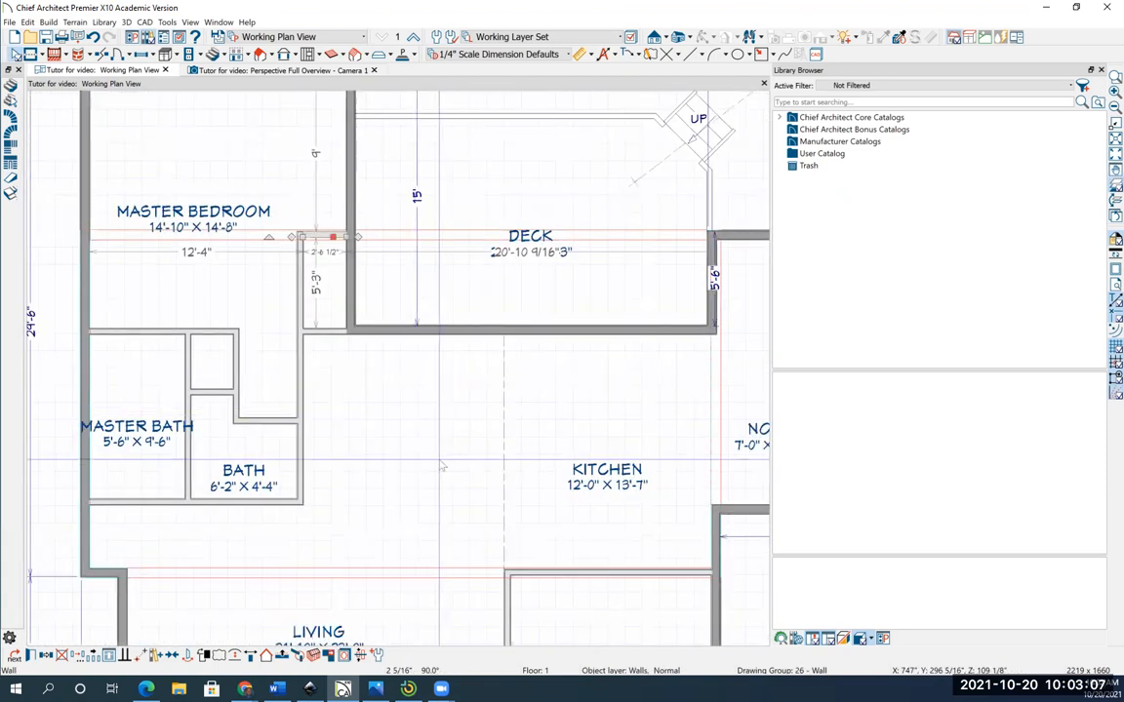
middle_click_drag(352, 519, 351, 460)
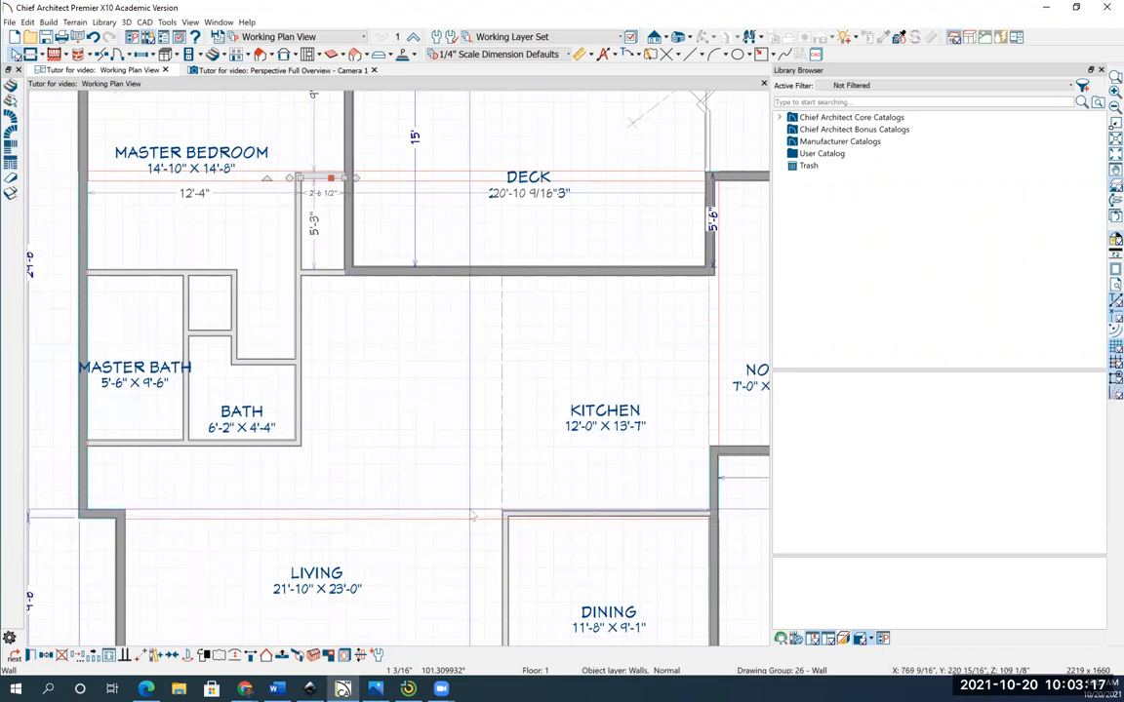
middle_click_drag(361, 553, 395, 435)
scroll(341, 483, "up", 1)
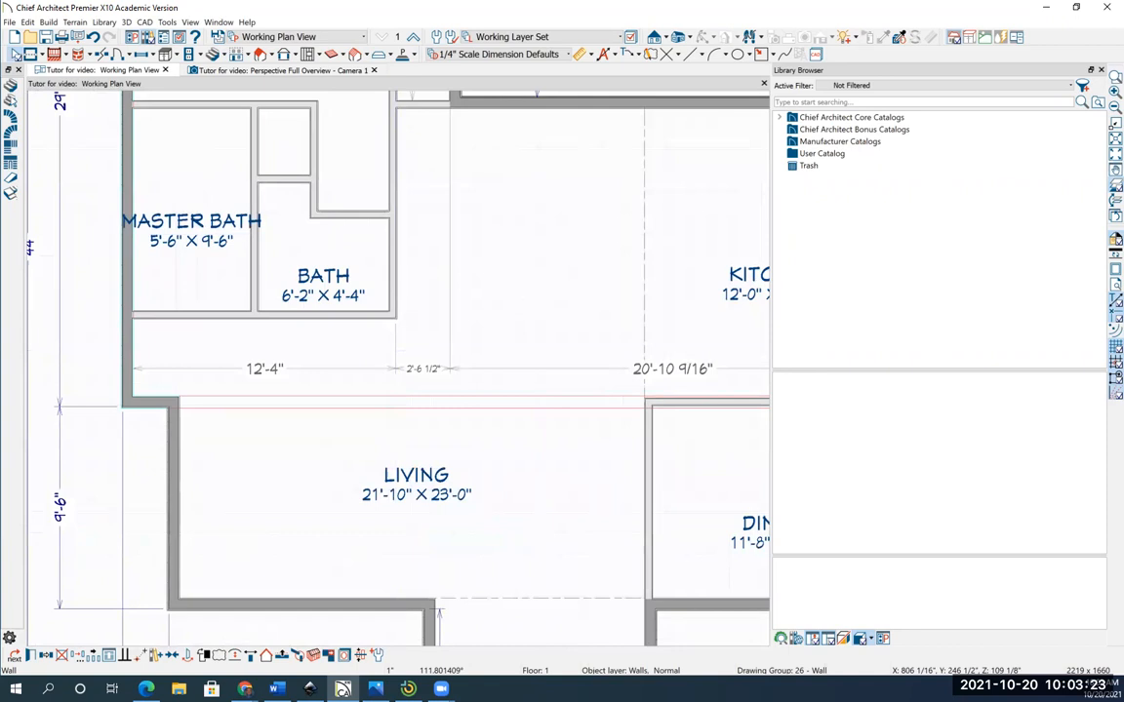
left_click_drag(869, 322, 1022, 321)
middle_click_drag(458, 476, 403, 375)
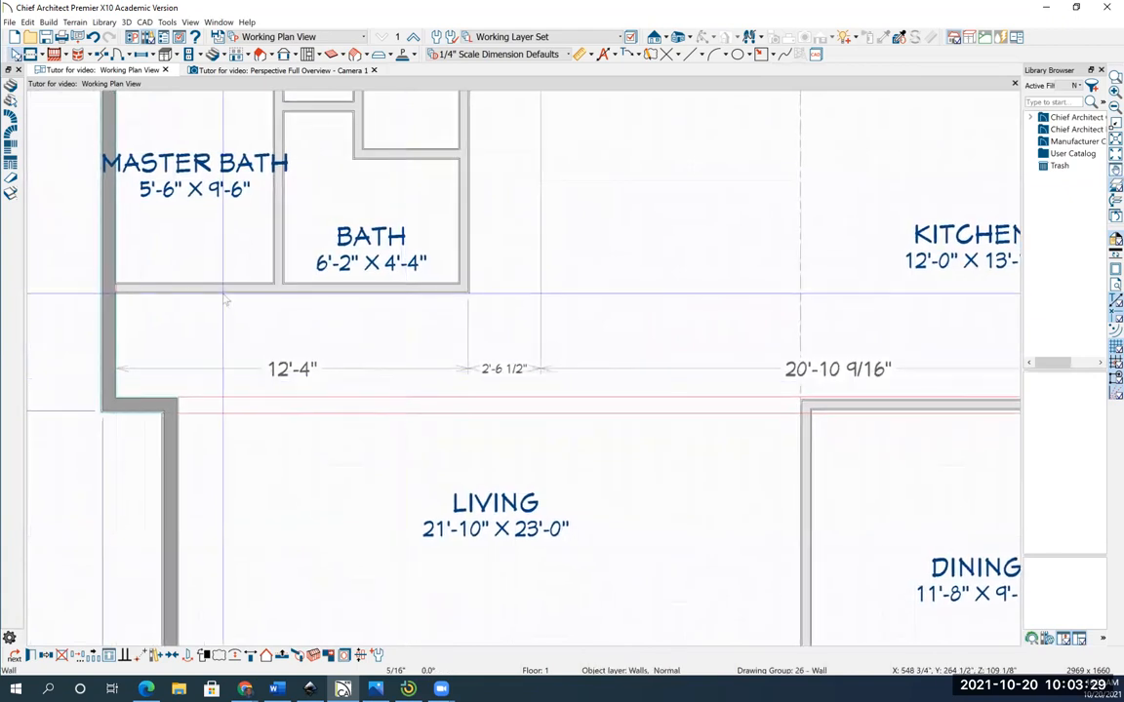
- Draw a 4x12 floor/ceiling beam about 22'-6" long across the living room's rear opening to the dining wall, turning on the floor beam layer
left_click(48, 23)
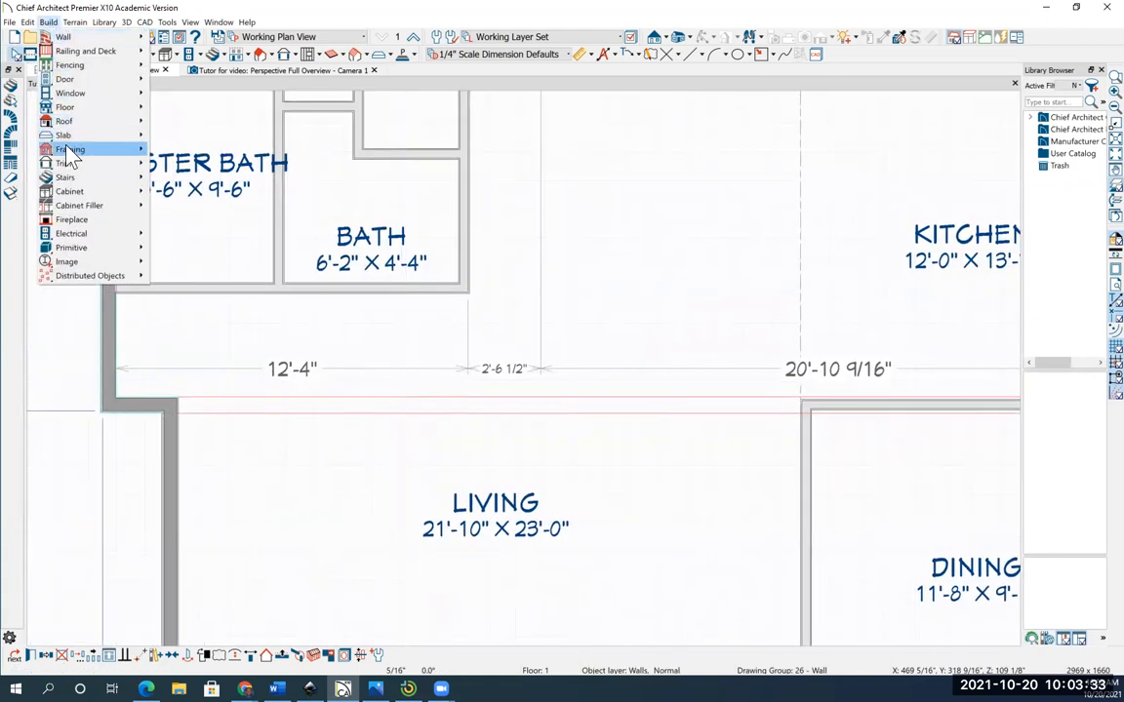
mouse_move(68, 154)
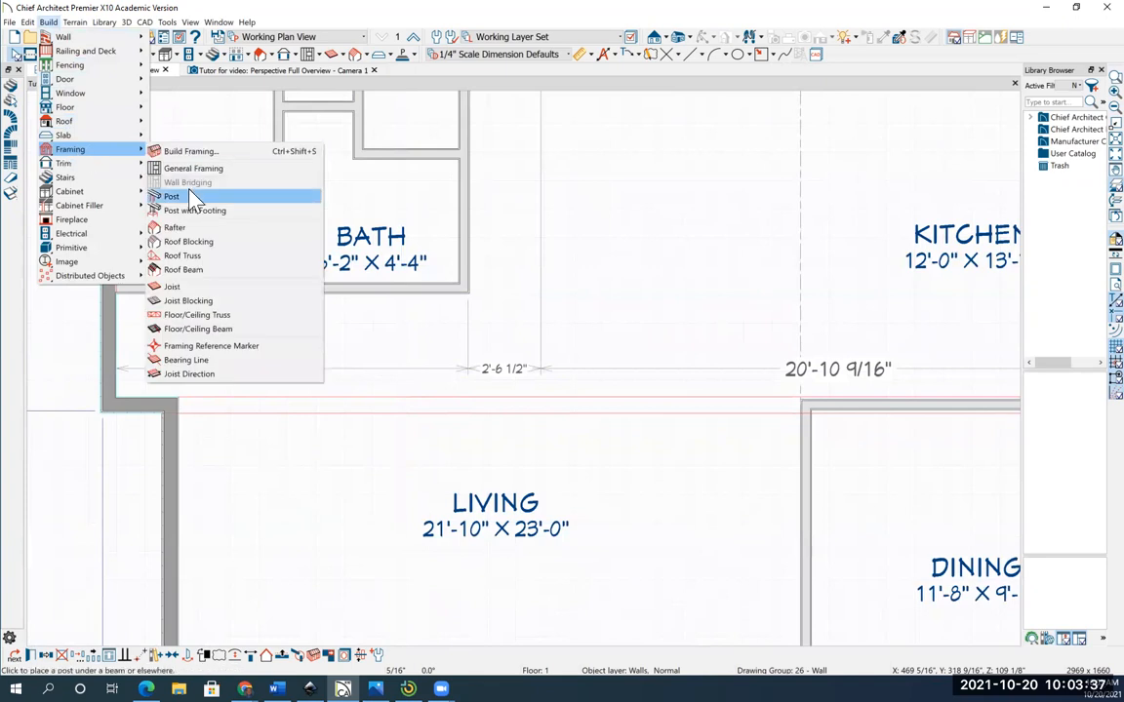
left_click(217, 332)
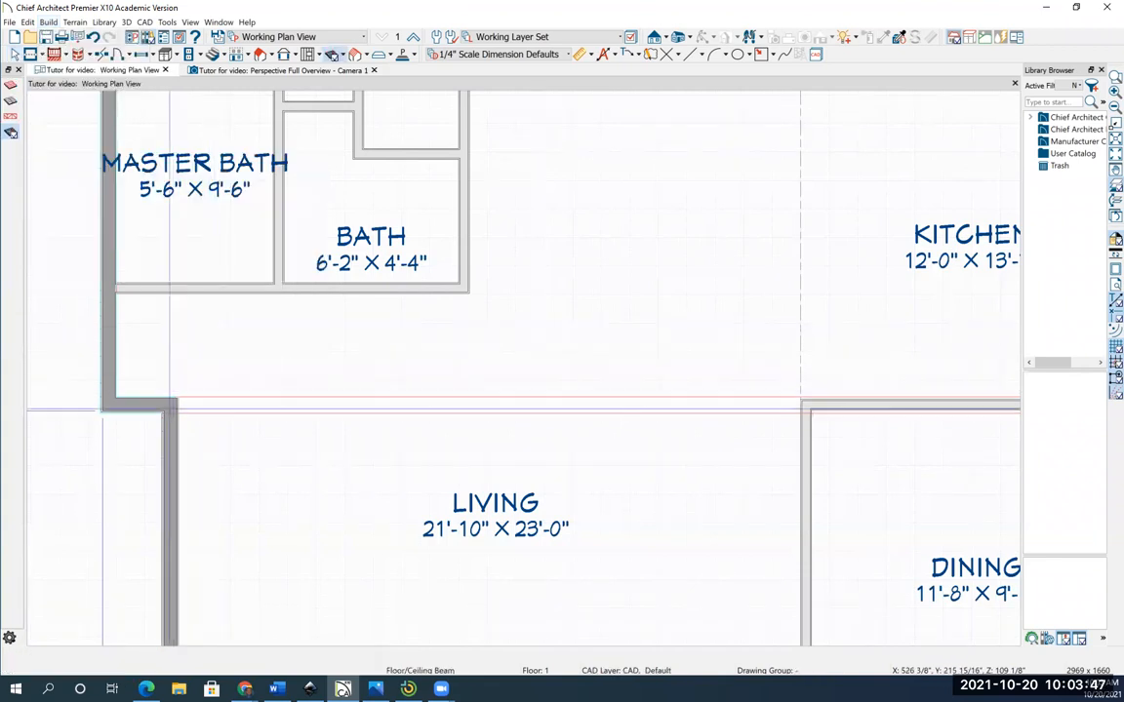
left_click_drag(174, 406, 808, 410)
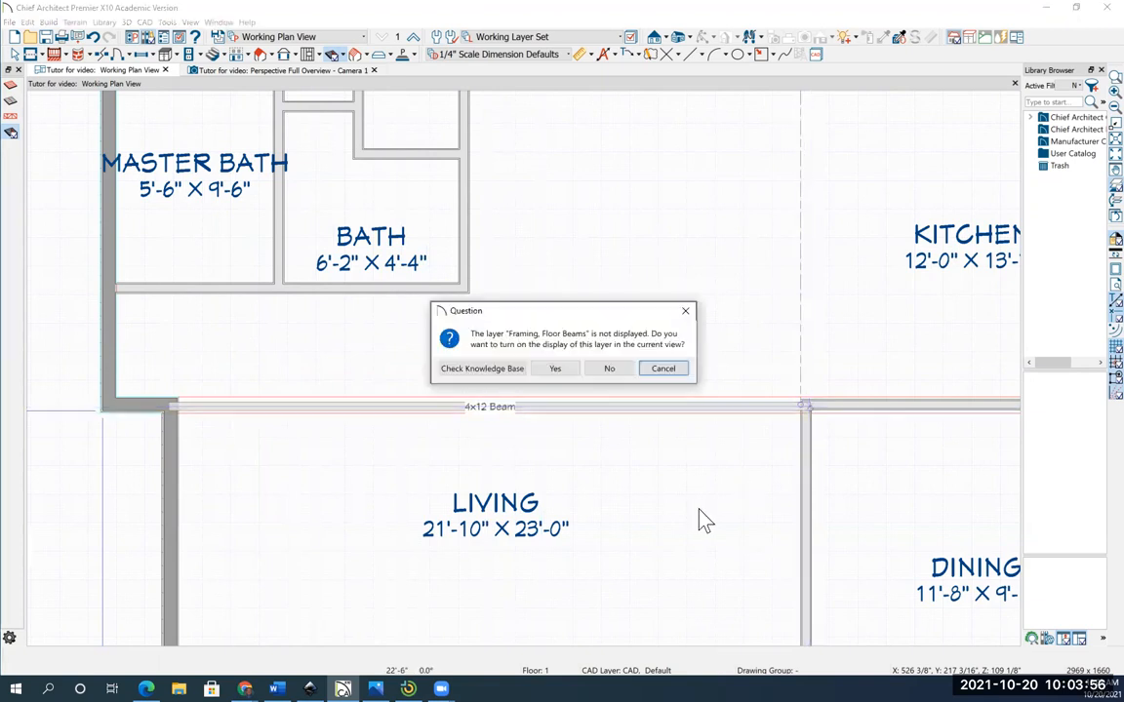
left_click(555, 369)
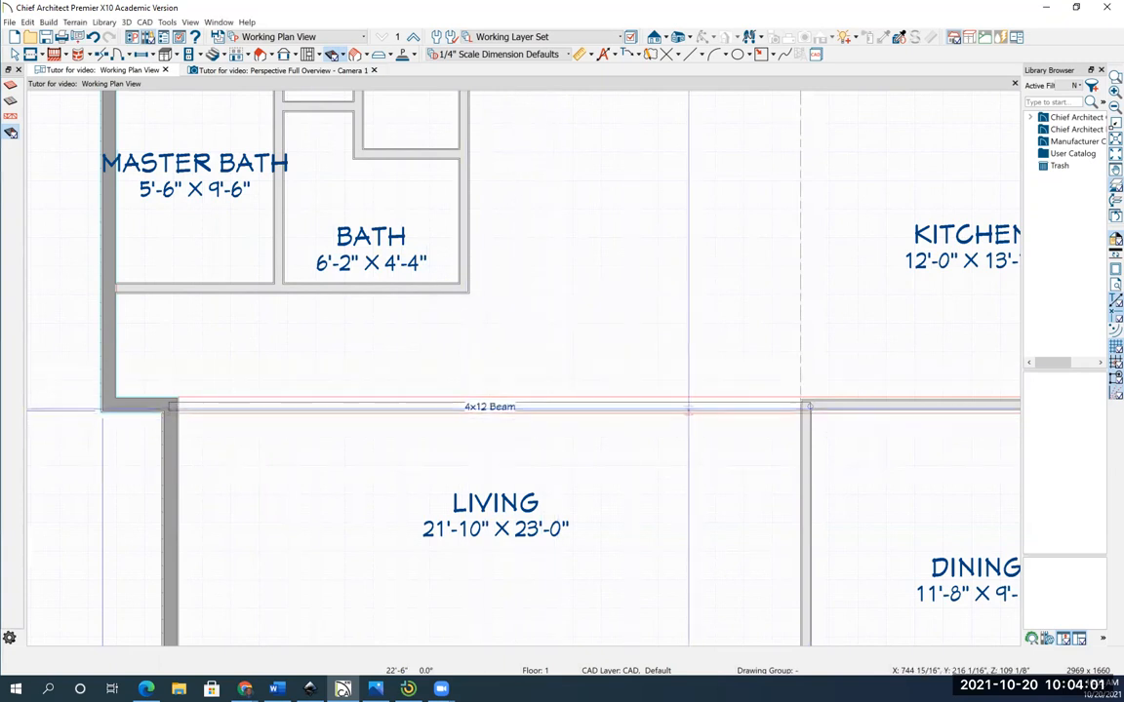
scroll(711, 398, "up", 2)
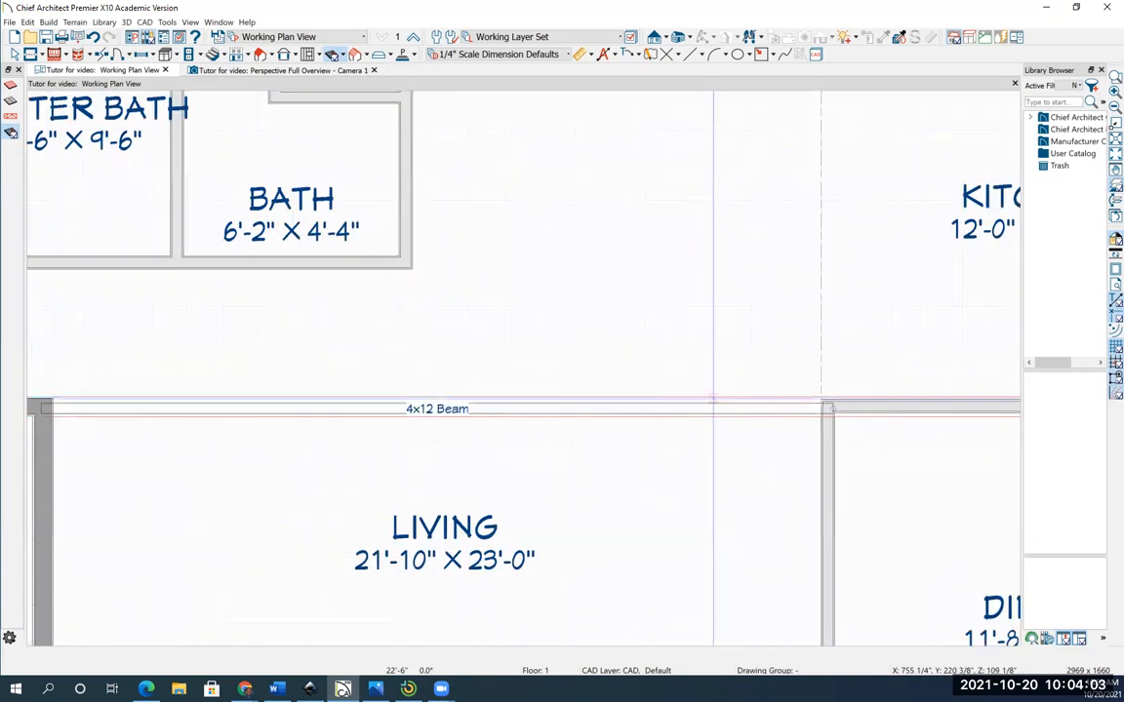
scroll(713, 398, "up", 1)
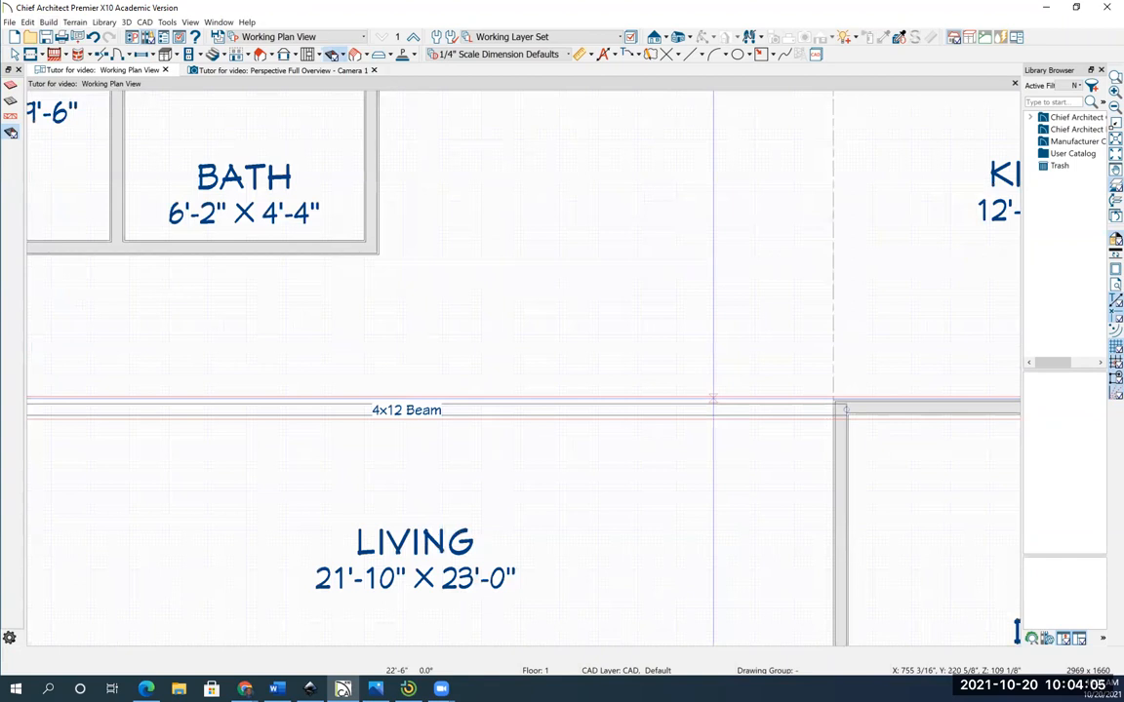
scroll(713, 398, "up", 1)
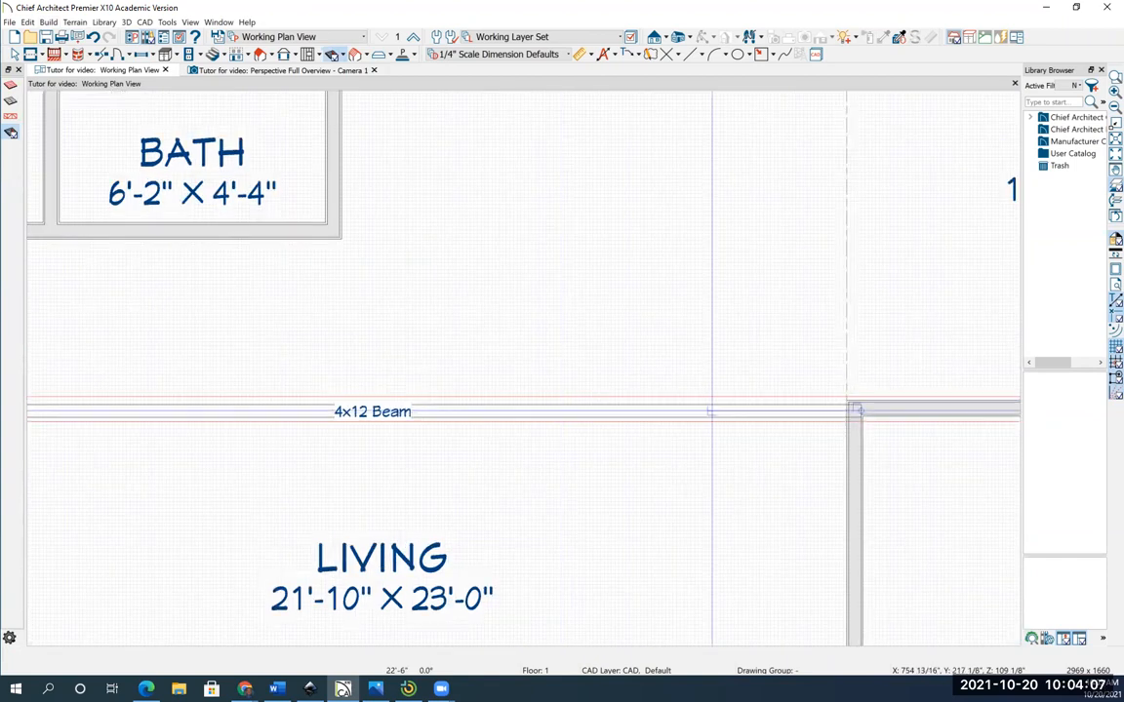
scroll(519, 412, "down", 2)
scroll(520, 416, "down", 1)
scroll(119, 412, "up", 2)
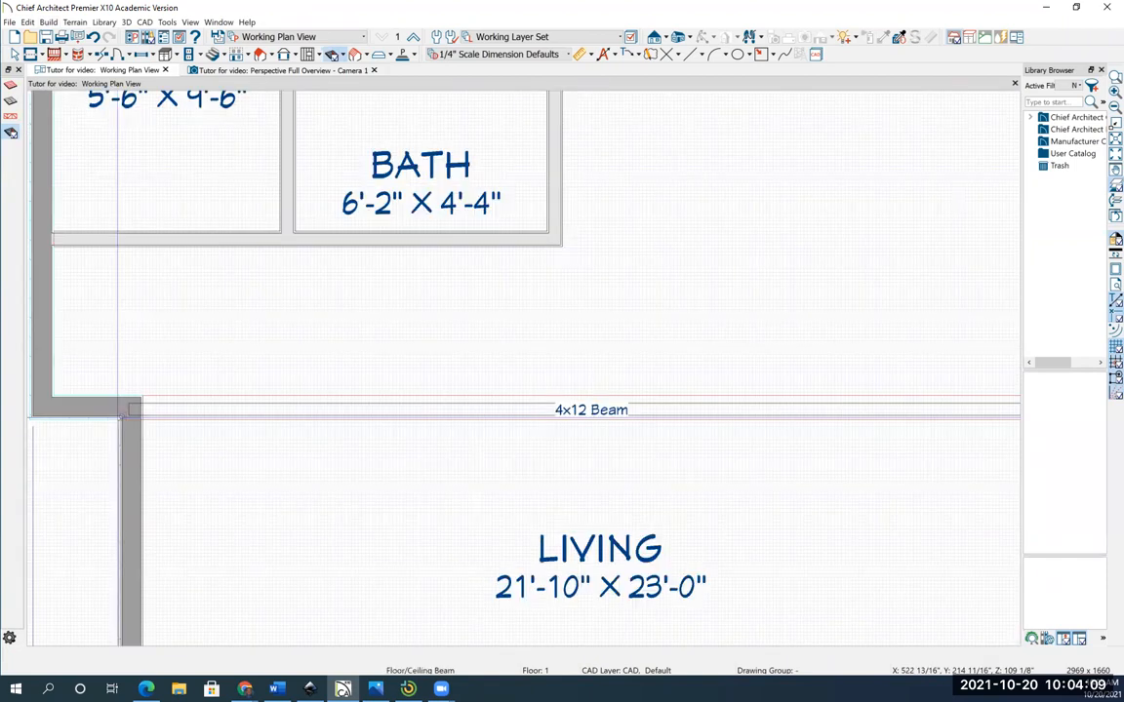
- Draw a 4x12 floor/ceiling beam about 10'-7" long across the opening between the kitchen and nook
scroll(170, 412, "down", 4)
middle_click_drag(741, 259, 707, 325)
scroll(827, 354, "up", 1)
scroll(827, 354, "up", 1)
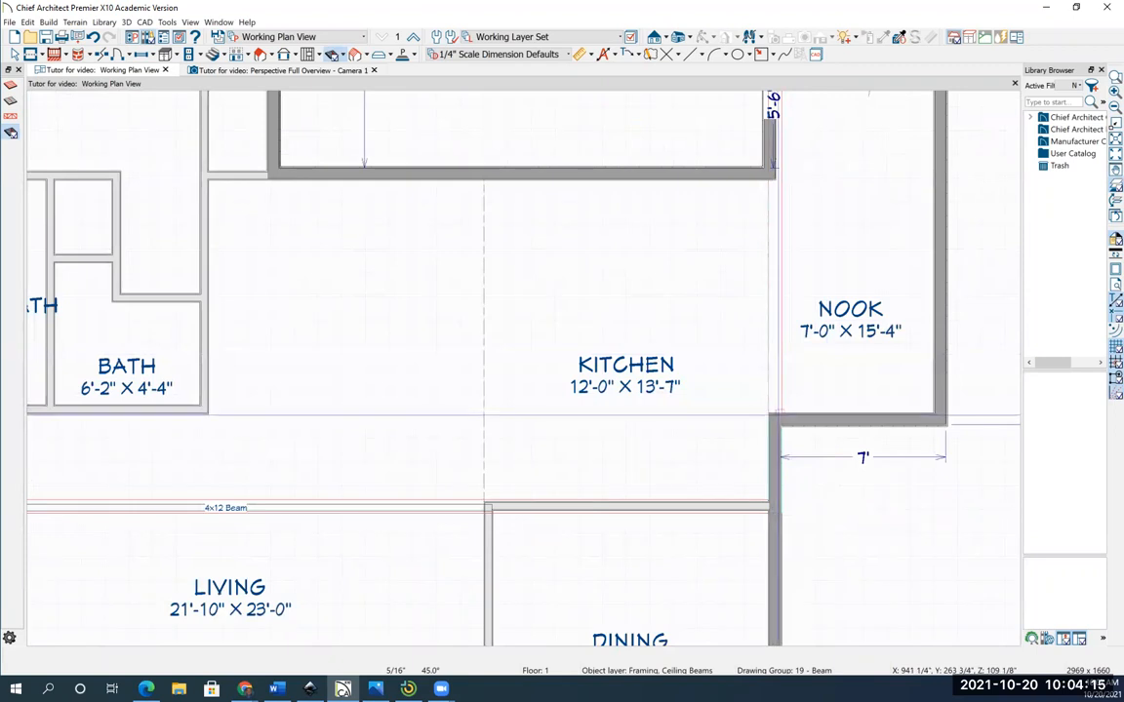
left_click_drag(773, 419, 774, 169)
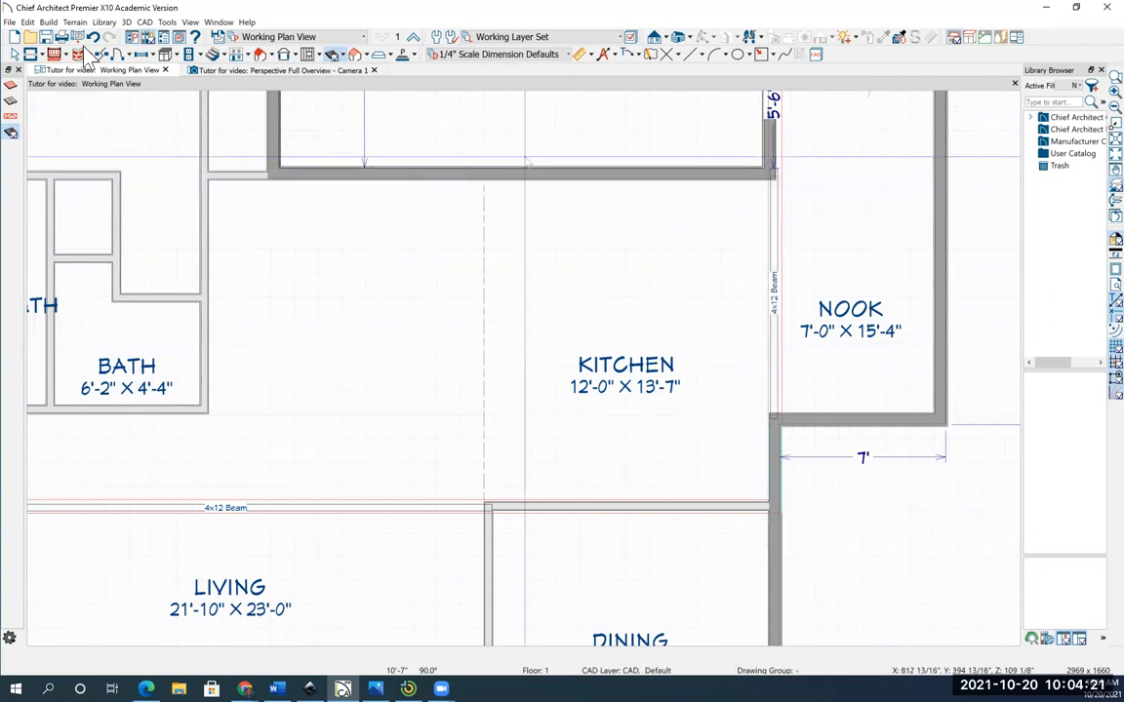
- Shift the beam between the kitchen and nook about 1 5/16" toward the kitchen, leaving 7'-2 1/2" on the nook side
left_click(14, 56)
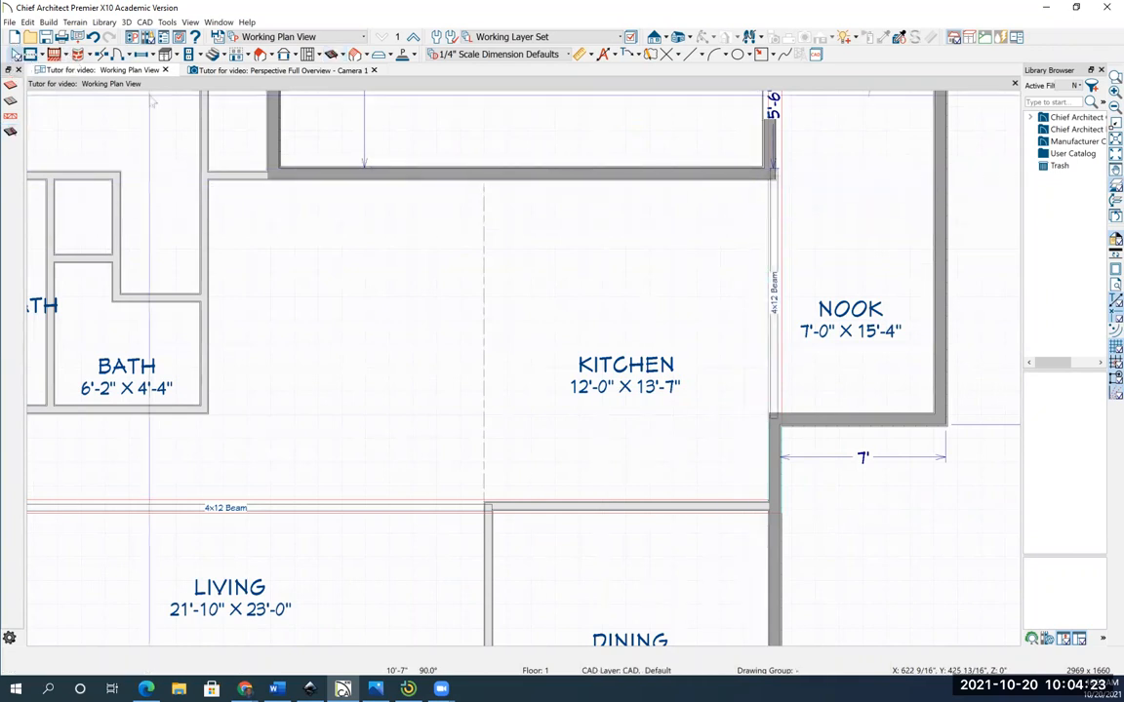
scroll(857, 263, "up", 2)
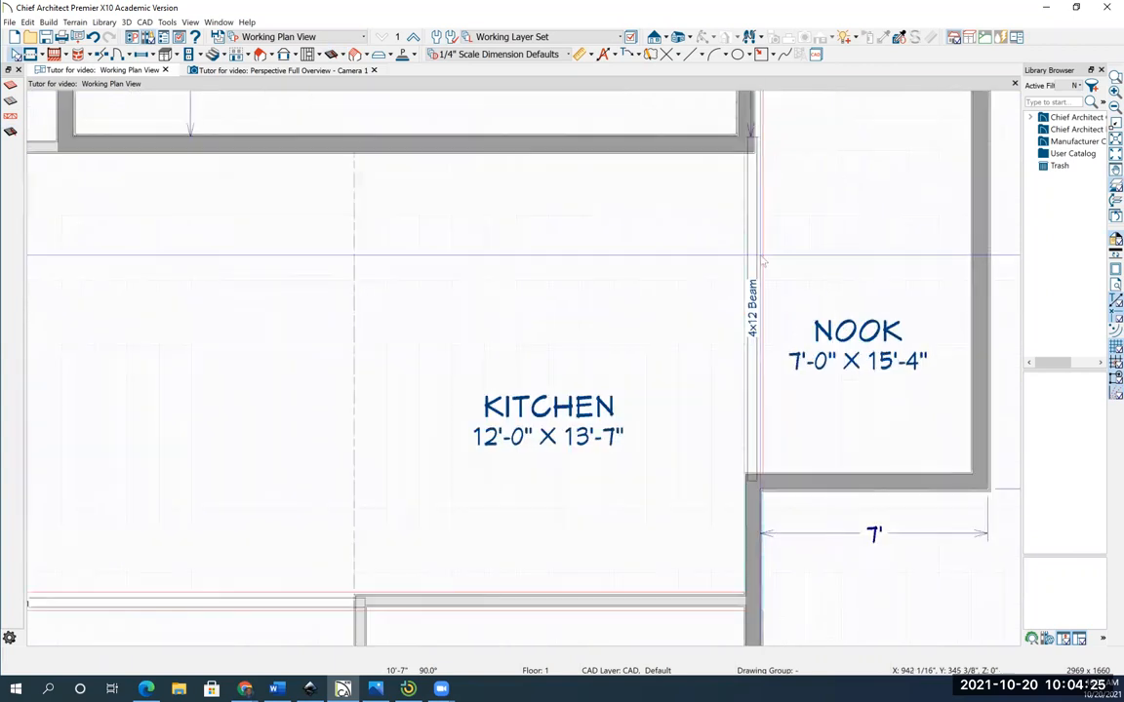
left_click(753, 250)
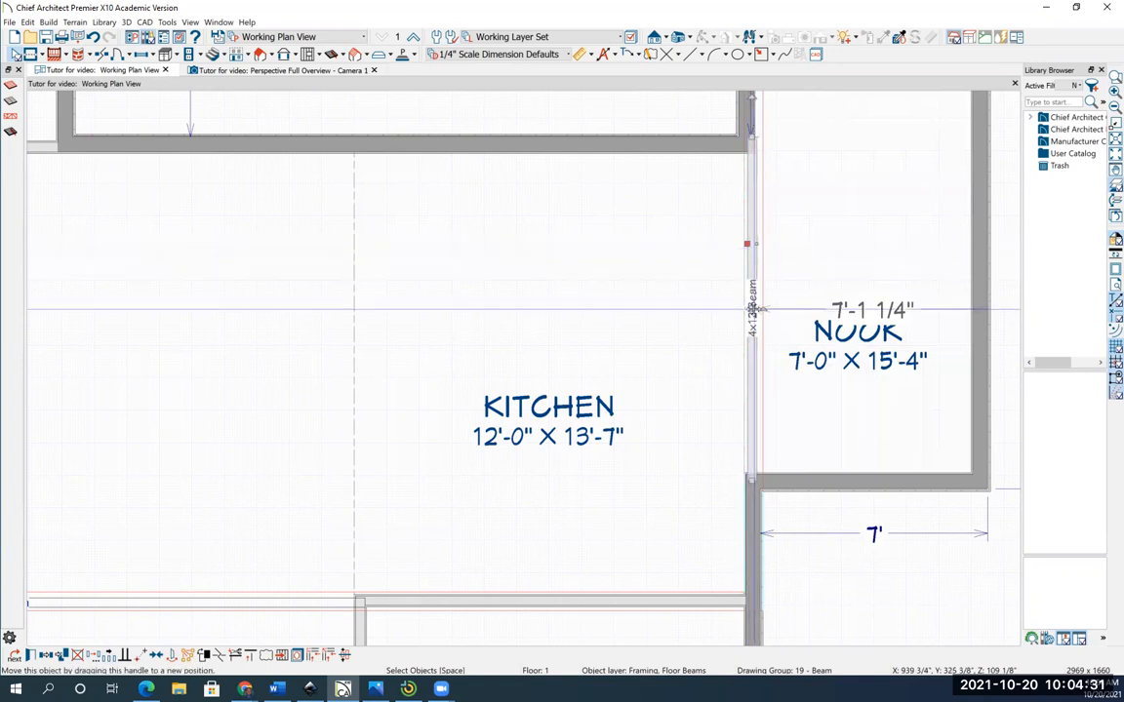
left_click_drag(751, 308, 751, 309)
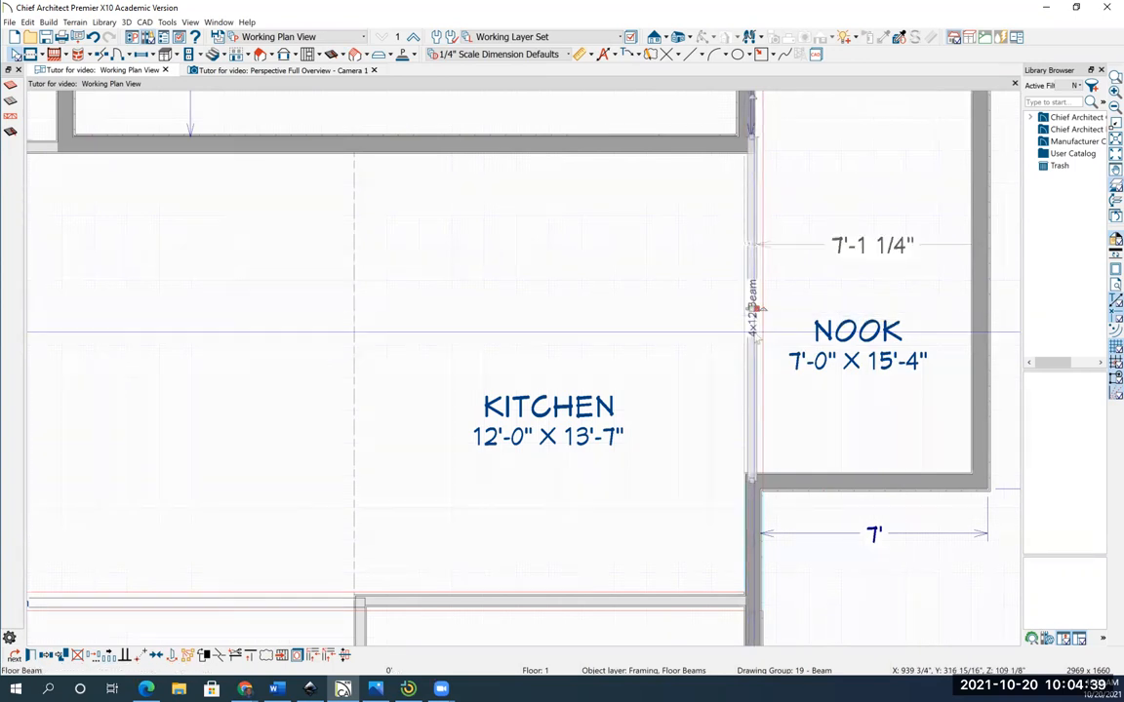
scroll(753, 310, "up", 1)
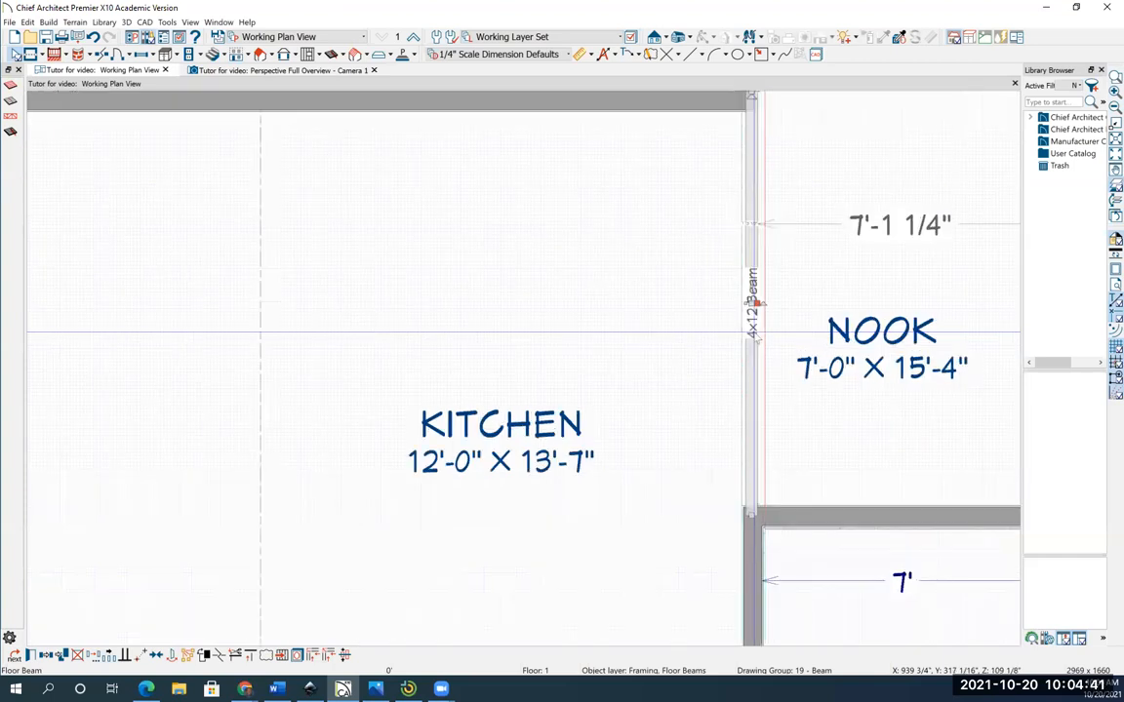
scroll(753, 302, "up", 2)
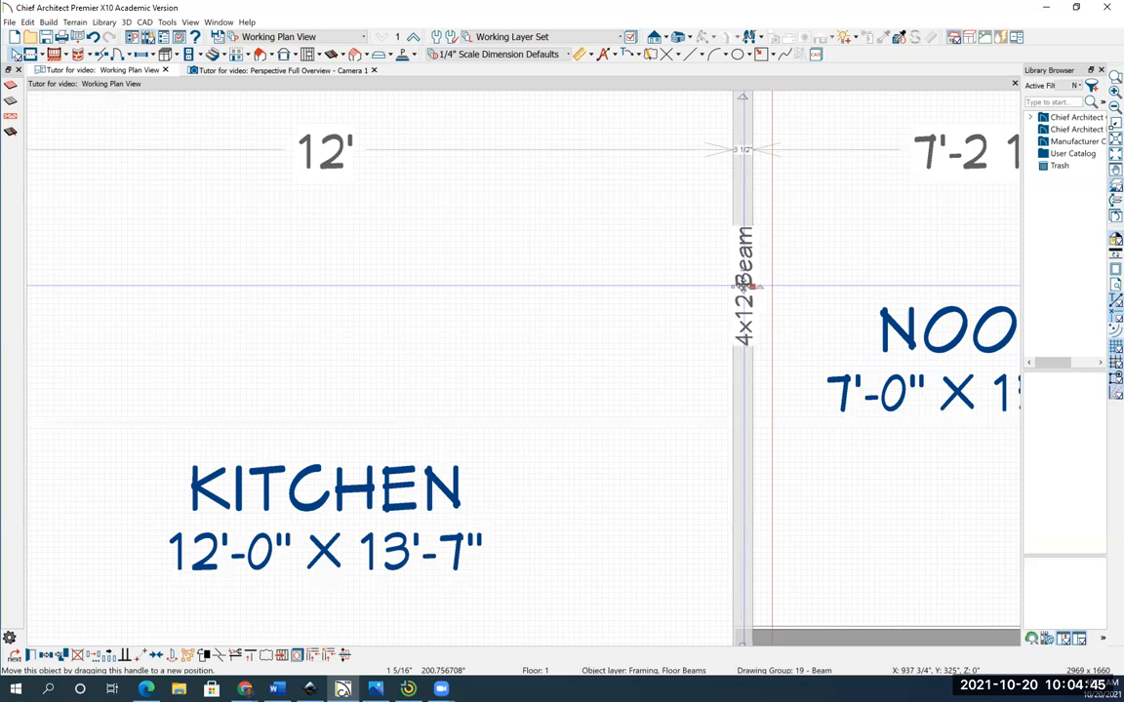
scroll(745, 285, "down", 1)
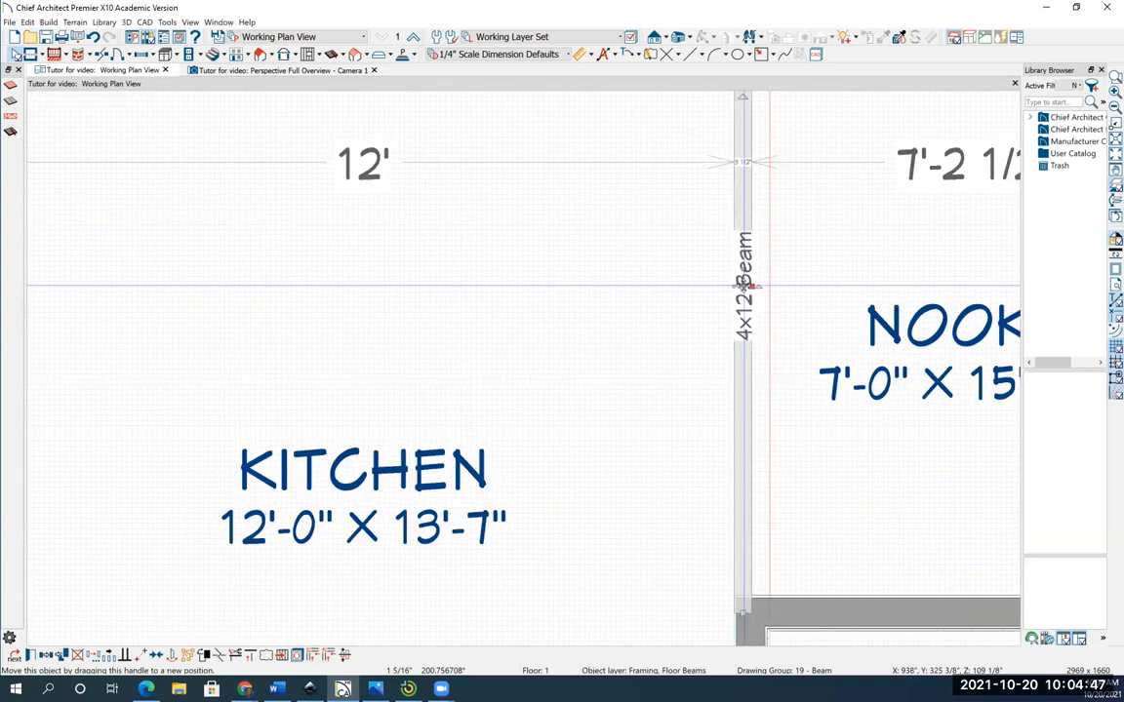
scroll(744, 285, "down", 3)
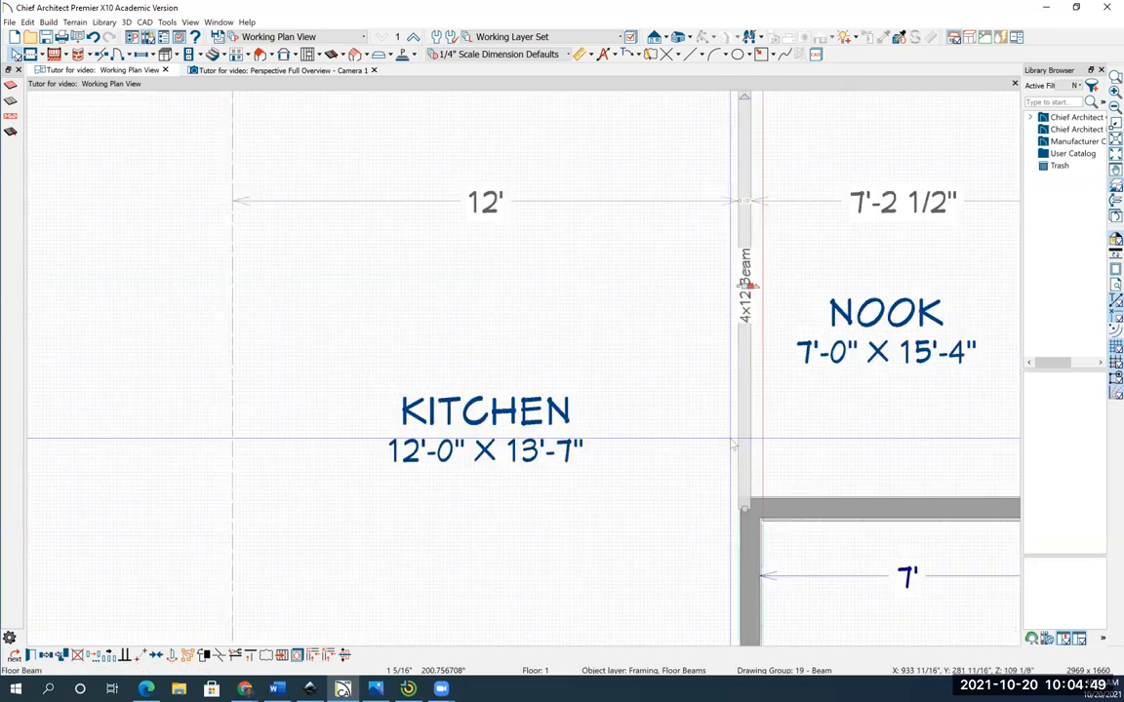
- Draw a floor/ceiling beam about 20'-11 1/2" long across the deck, beneath the second floor's rear wall
middle_click_drag(624, 278, 716, 443)
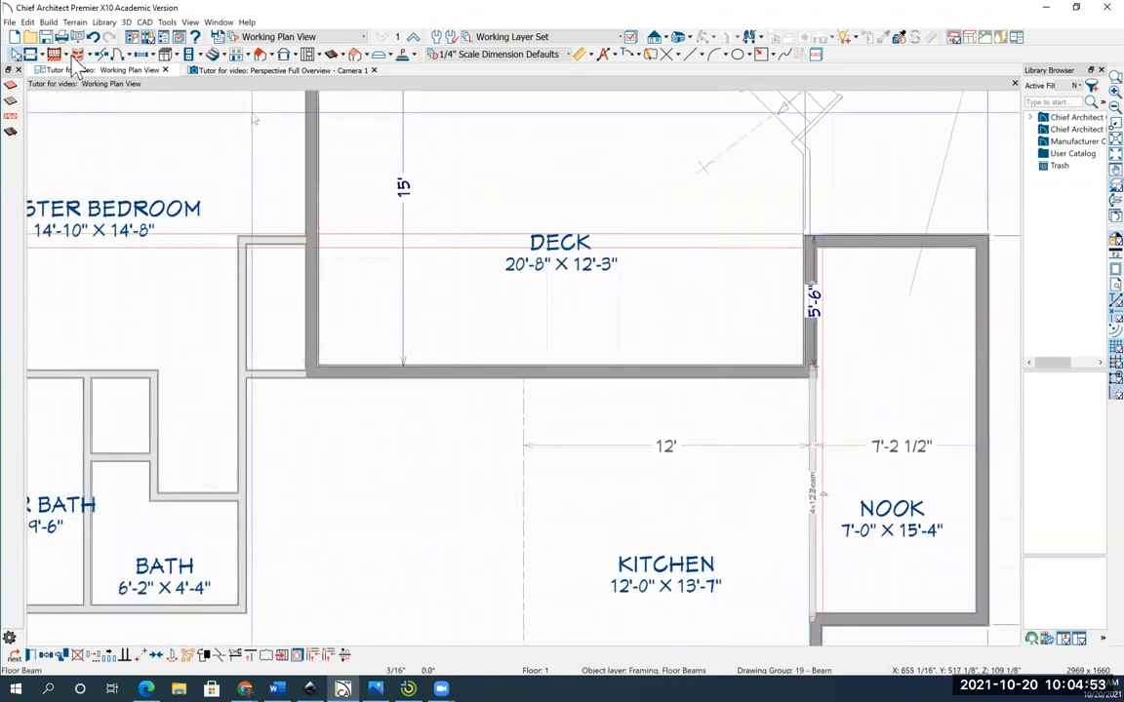
left_click(49, 22)
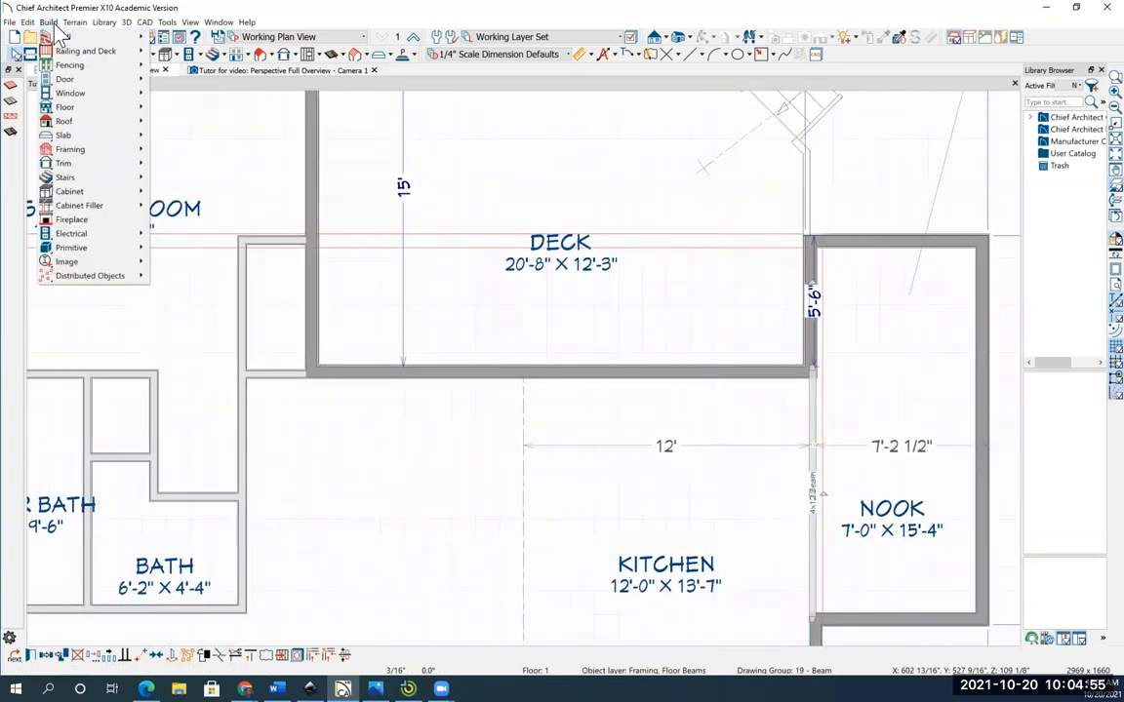
mouse_move(61, 149)
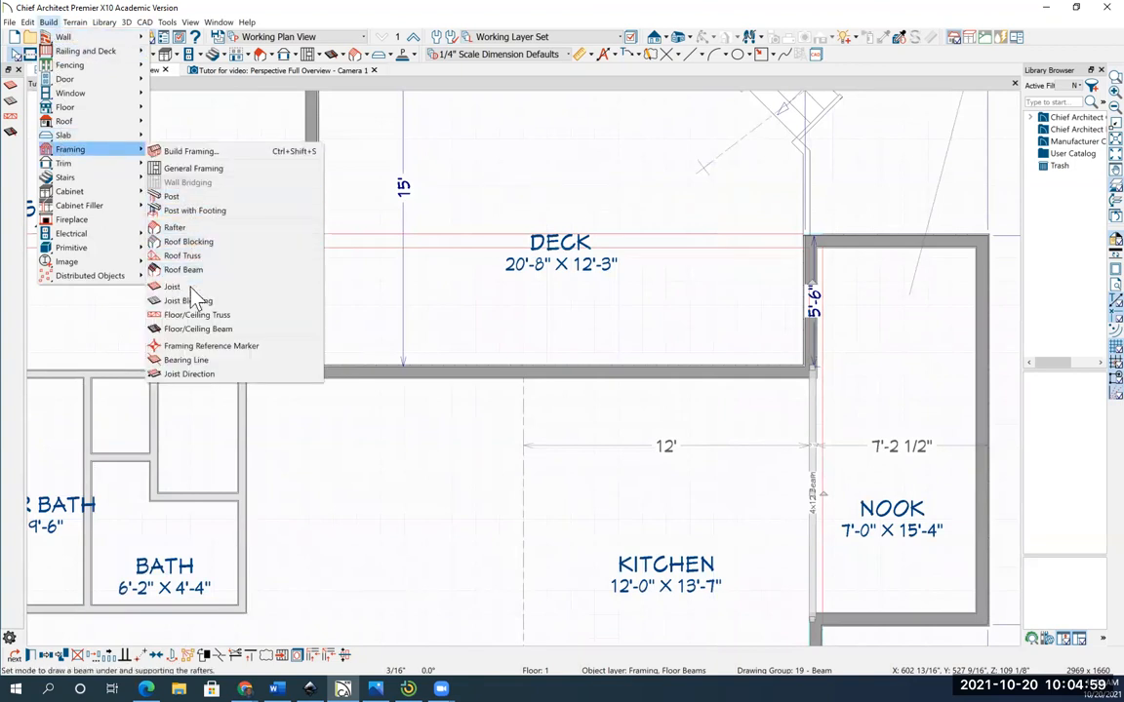
left_click(192, 330)
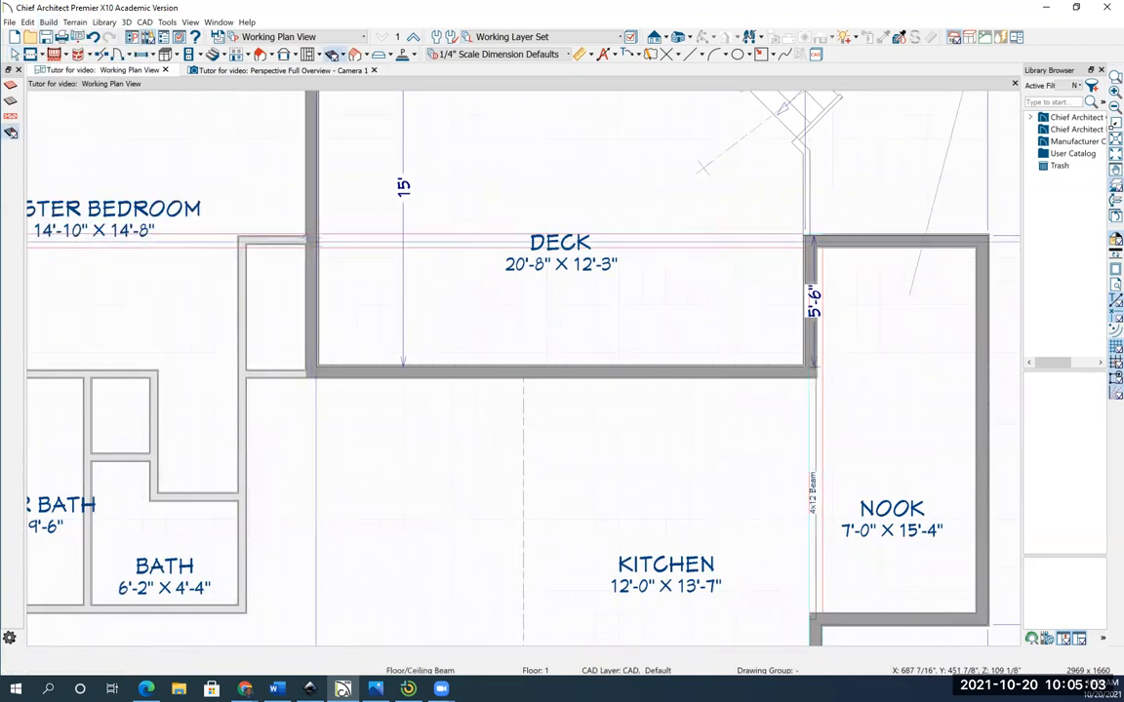
left_click_drag(311, 241, 809, 244)
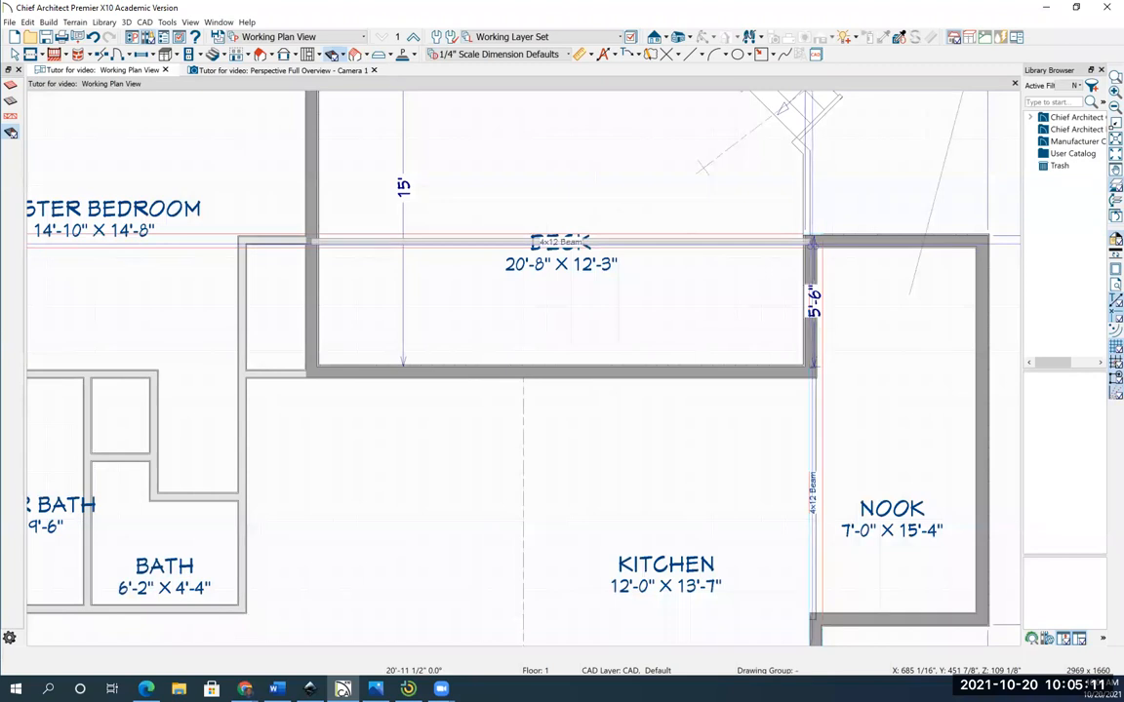
left_click_drag(810, 244, 810, 243)
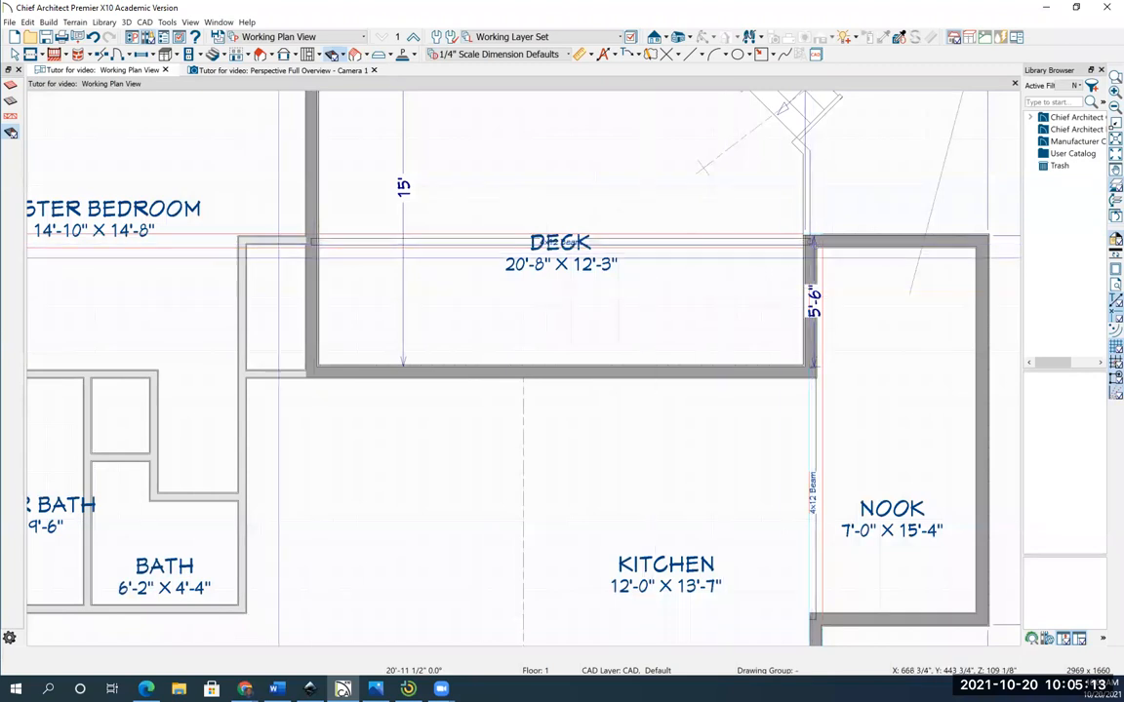
- Draw a floor/ceiling beam about 12'-7 15/16" long across the master bedroom, from its exterior side wall to the closet corner
middle_click_drag(214, 268, 497, 271)
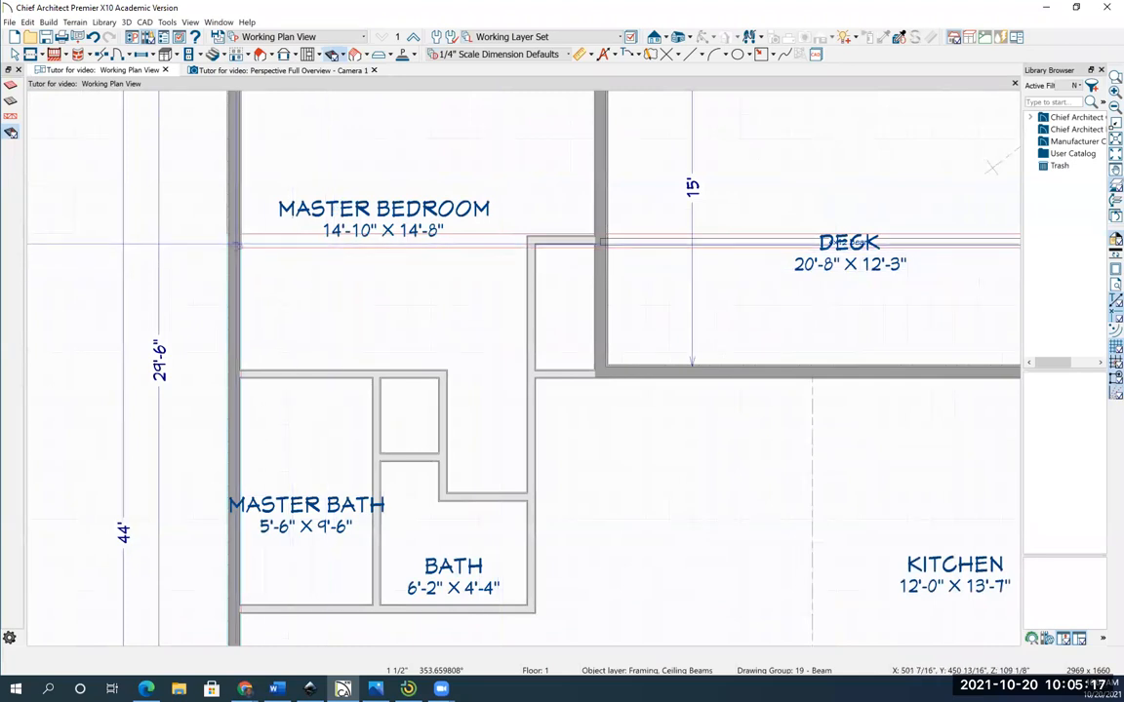
mouse_move(234, 243)
left_mouse_down()
mouse_move(545, 243)
mouse_move(534, 243)
left_mouse_up()
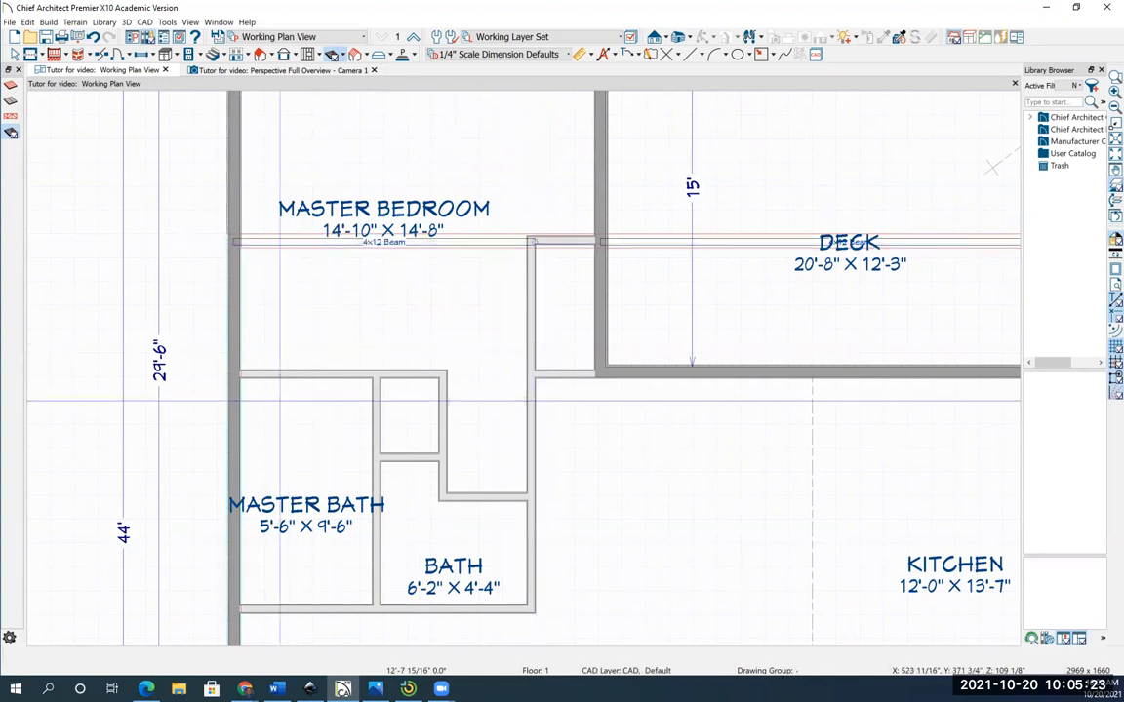
scroll(281, 372, "down", 1)
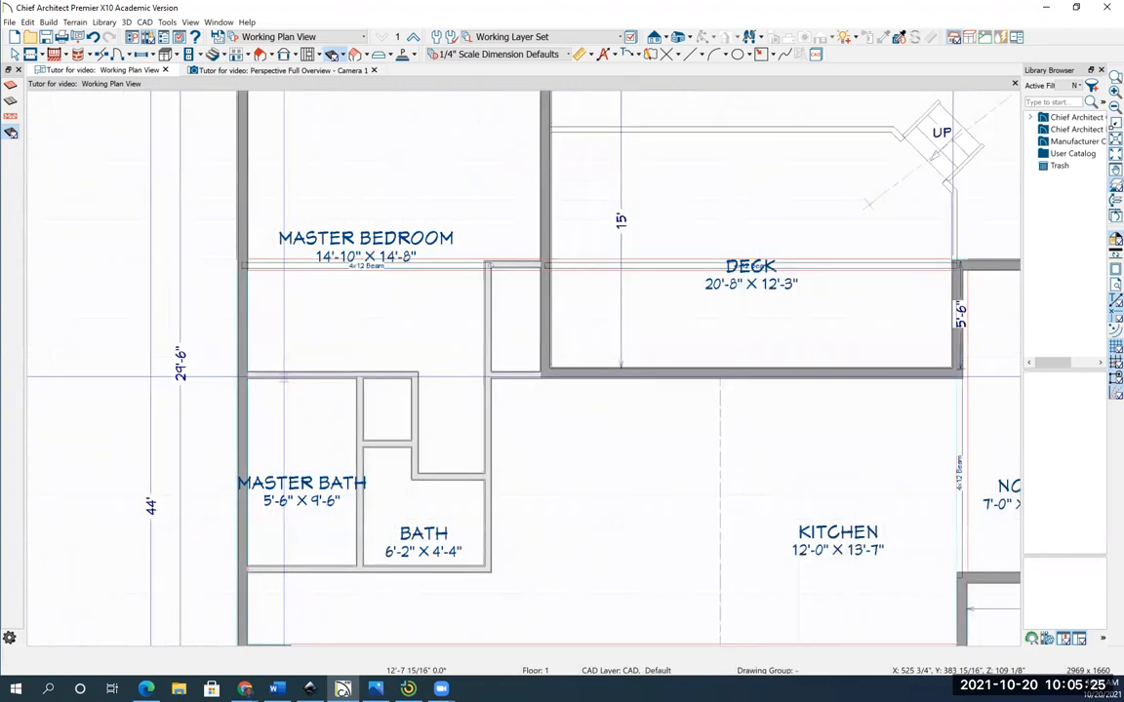
scroll(284, 377, "down", 1)
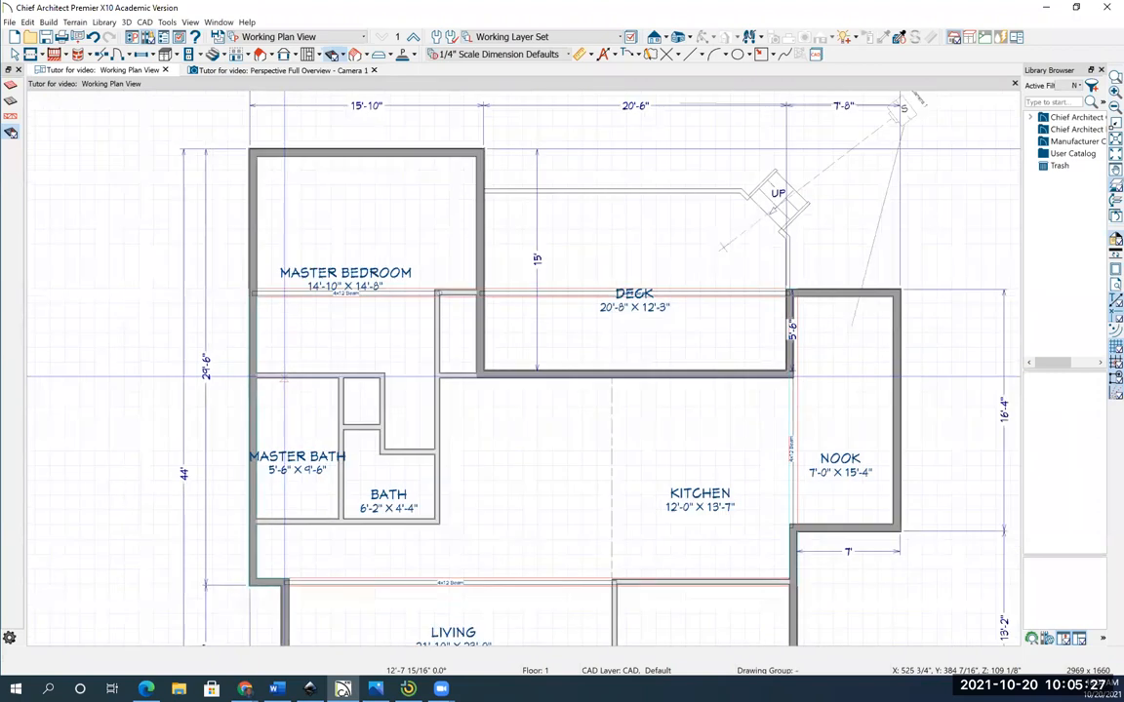
scroll(283, 376, "down", 1)
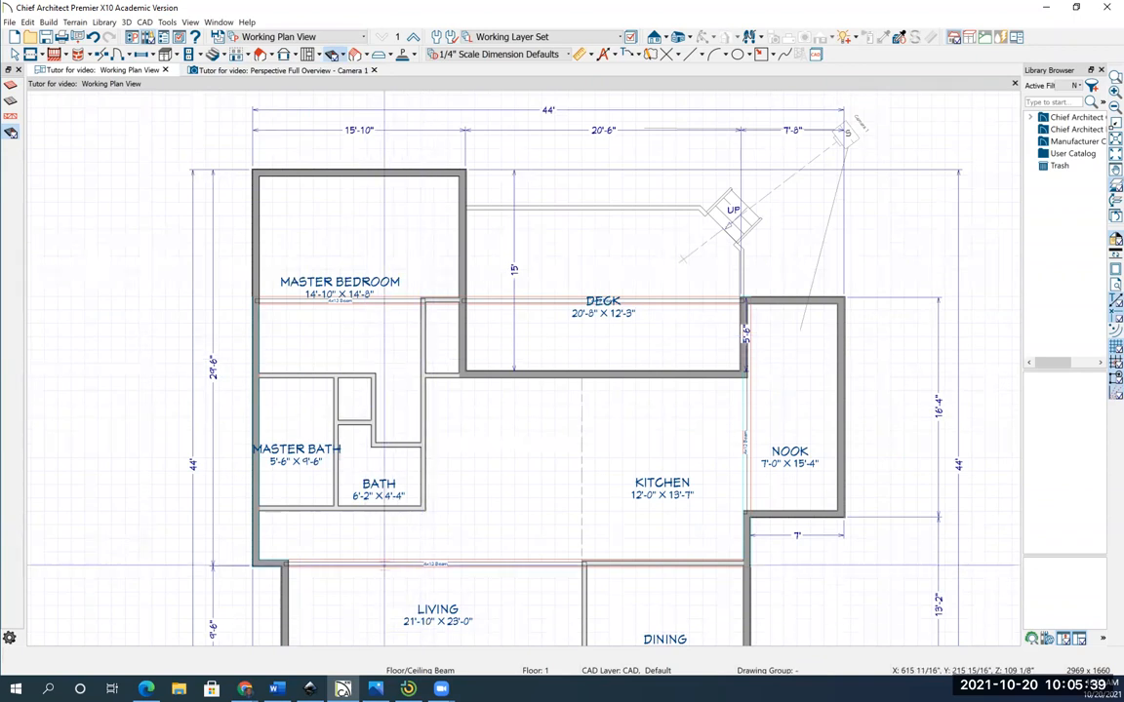
- On floor 2, create a full camera view inside the rectangular room and turn it toward the far end wall
left_click(414, 39)
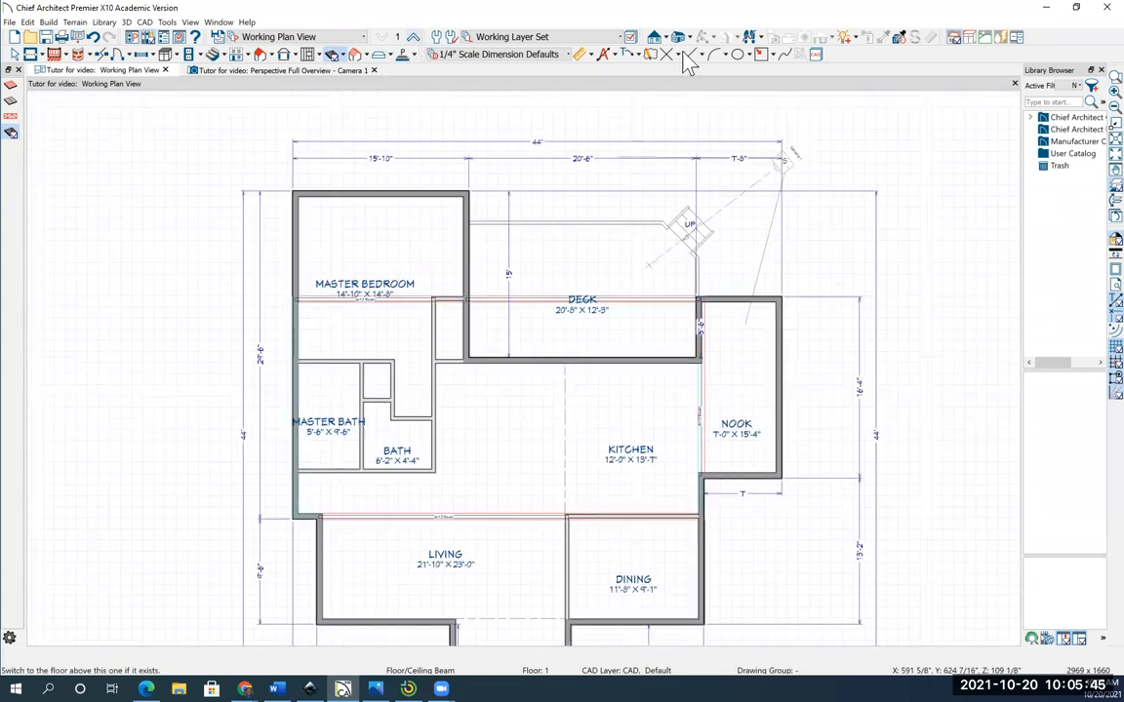
left_click(689, 38)
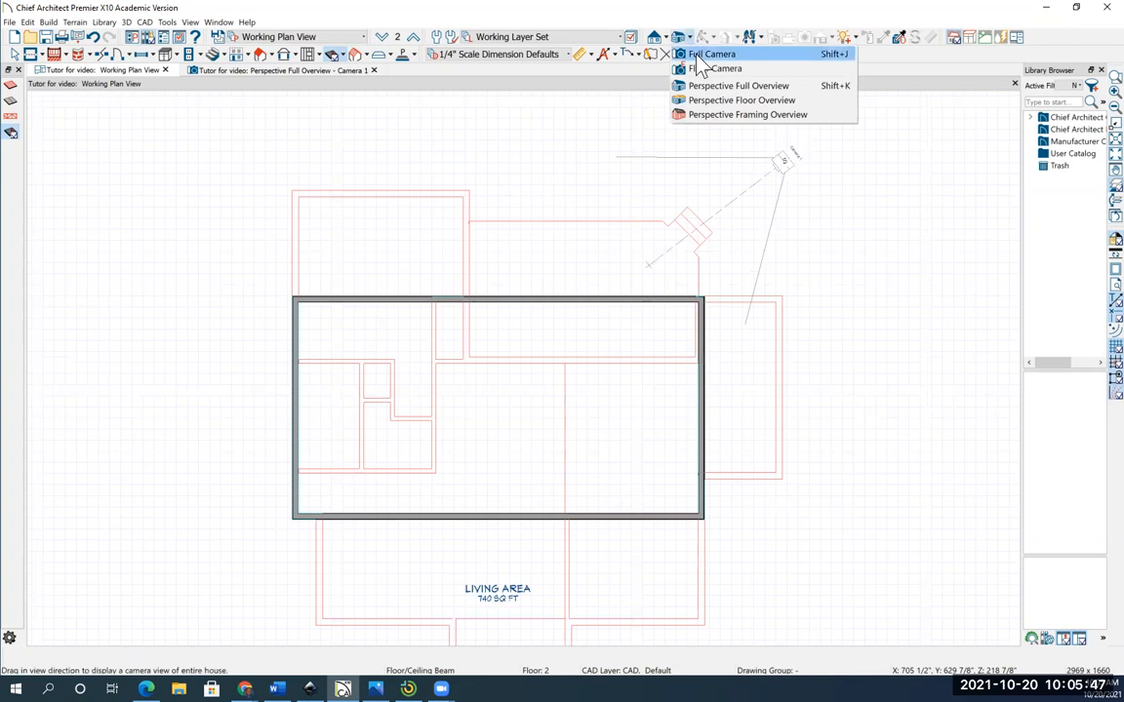
left_click(717, 50)
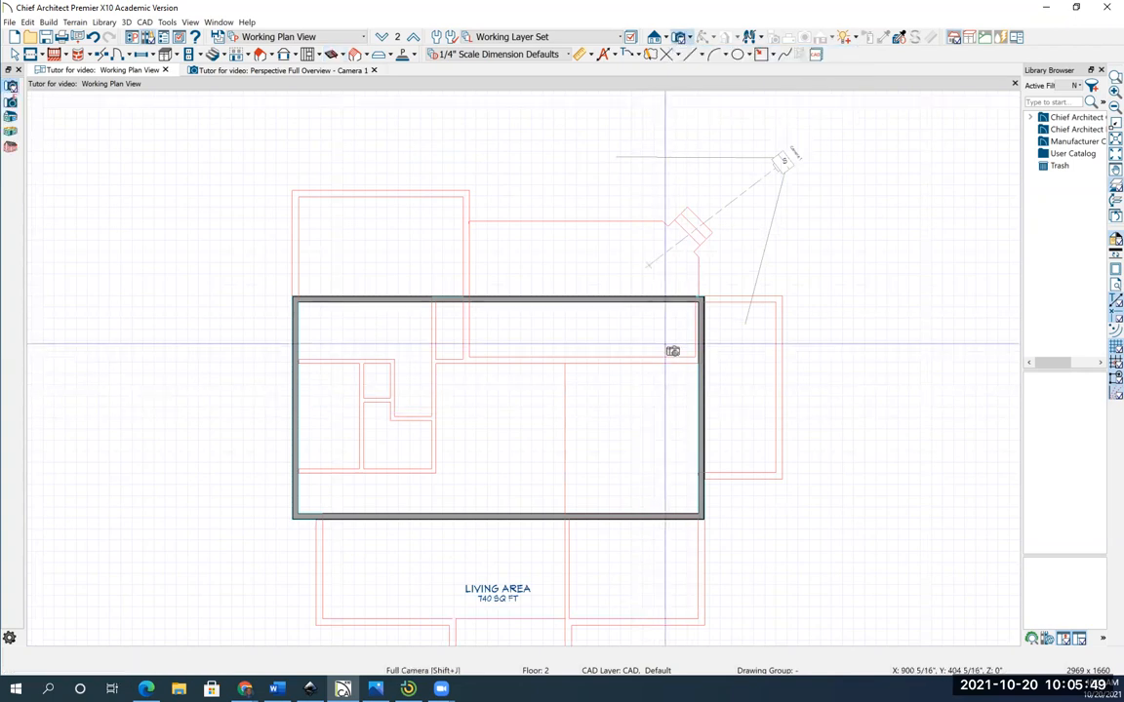
left_click_drag(667, 330, 626, 361)
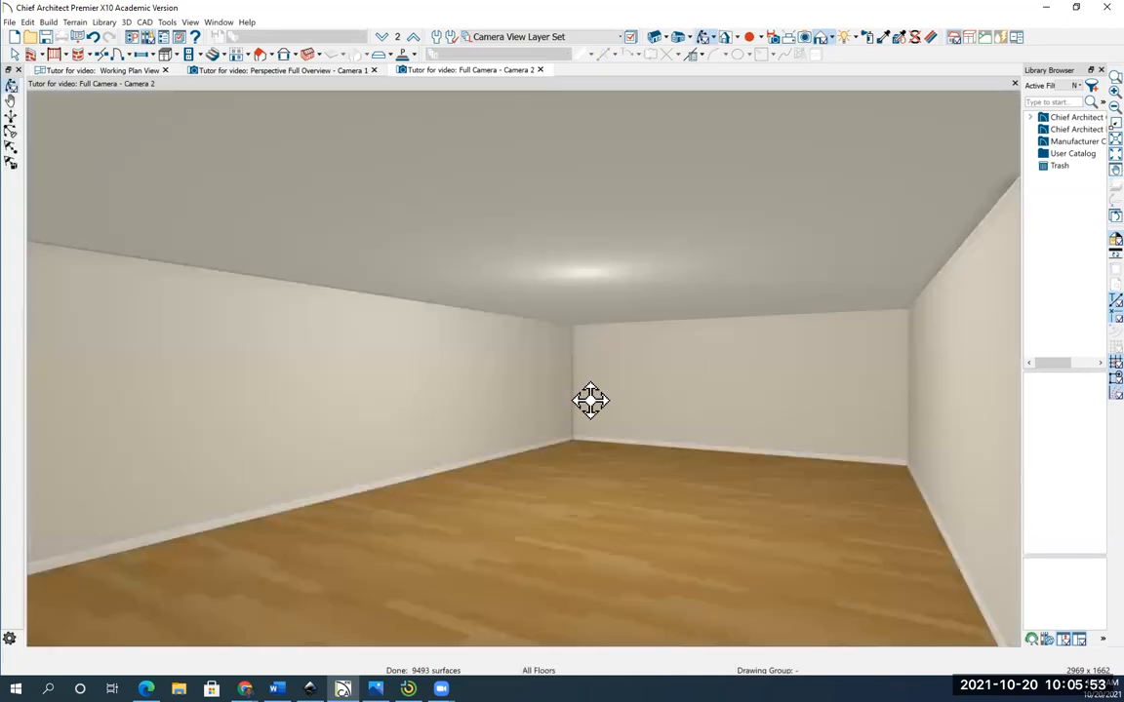
left_click_drag(590, 401, 549, 104)
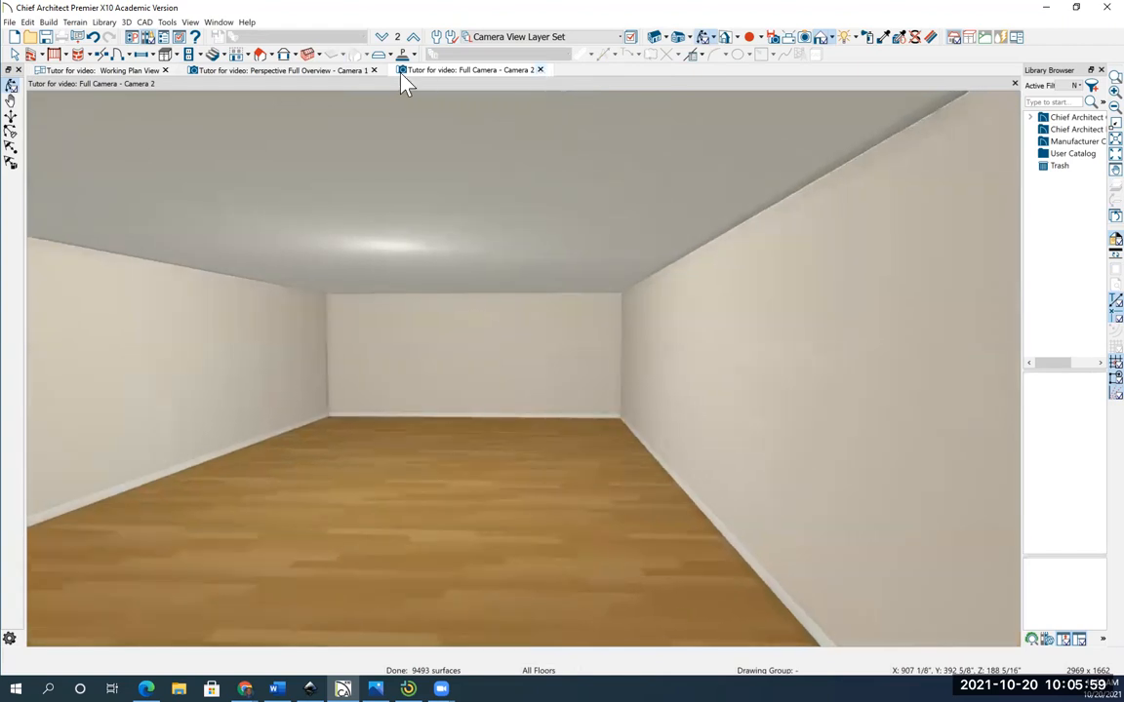
- Close the 3D camera views and return to the first-floor plan around the living room
left_click(374, 72)
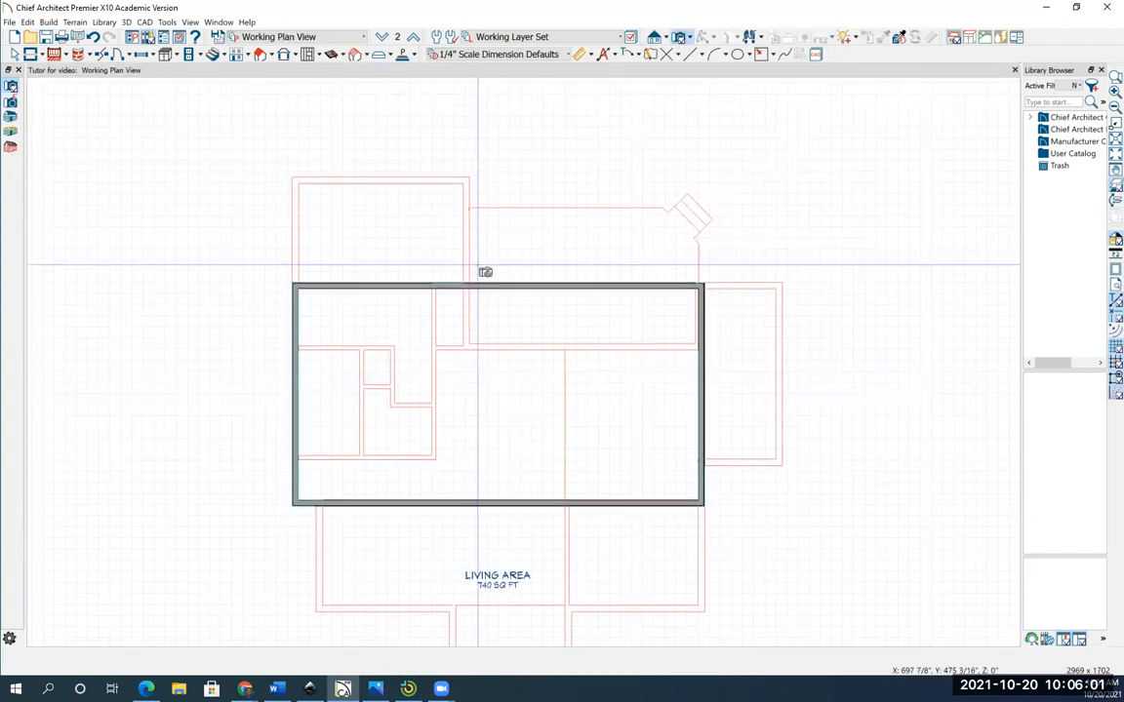
left_click(382, 37)
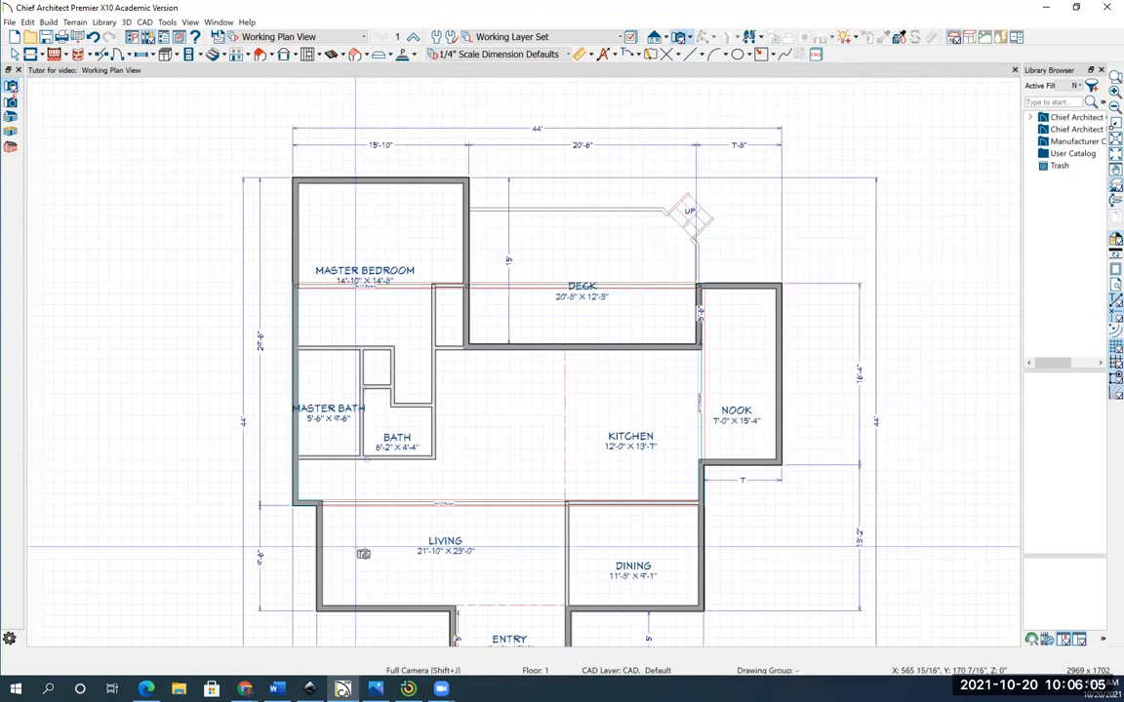
scroll(378, 490, "up", 5)
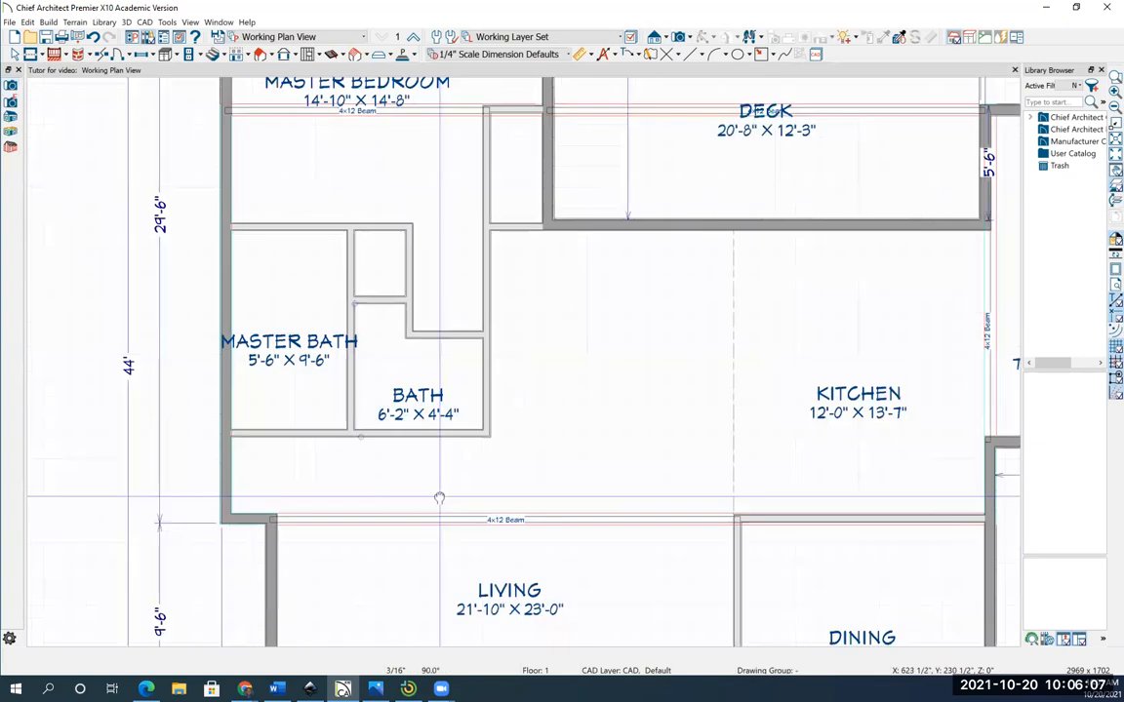
middle_click_drag(441, 439, 441, 438)
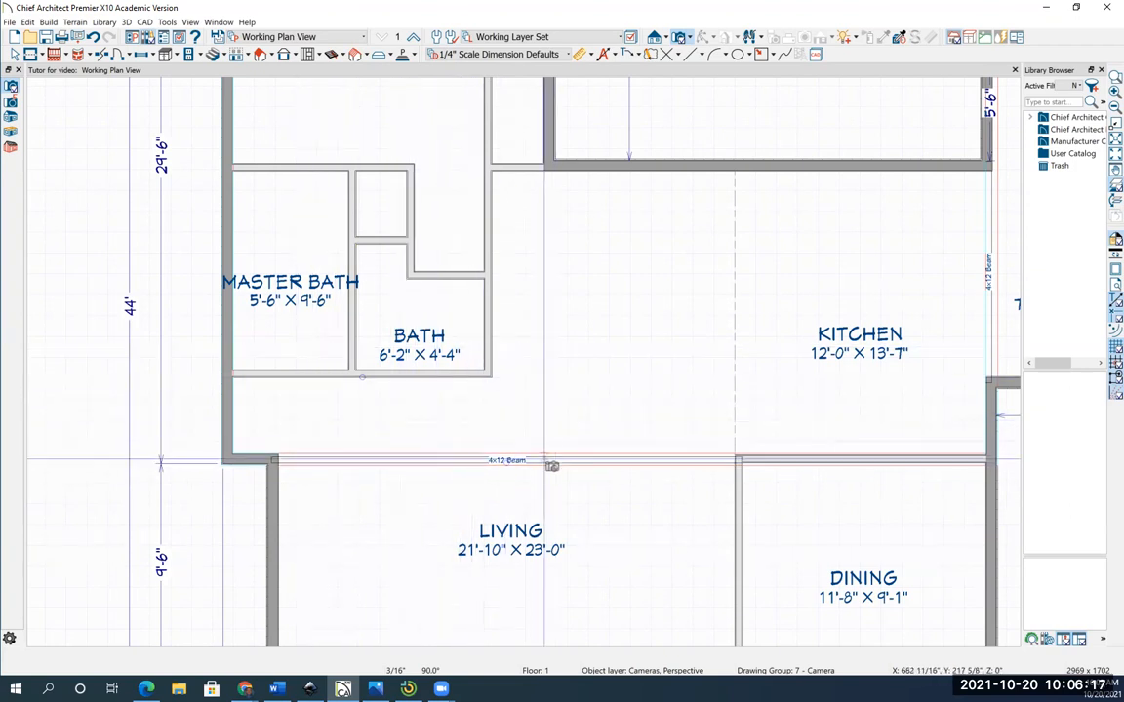
scroll(529, 413, "down", 2)
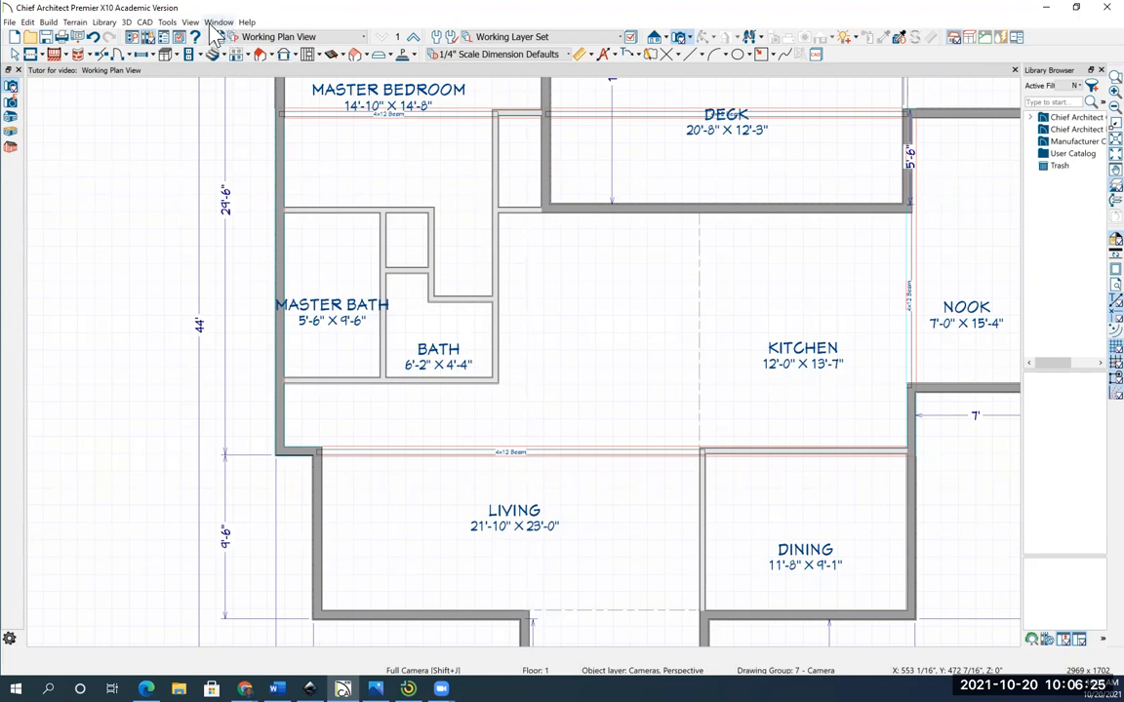
- Hide the Framing, Floor Beams layer in the Working Layer Set and turn off the reference floor display
left_click(167, 22)
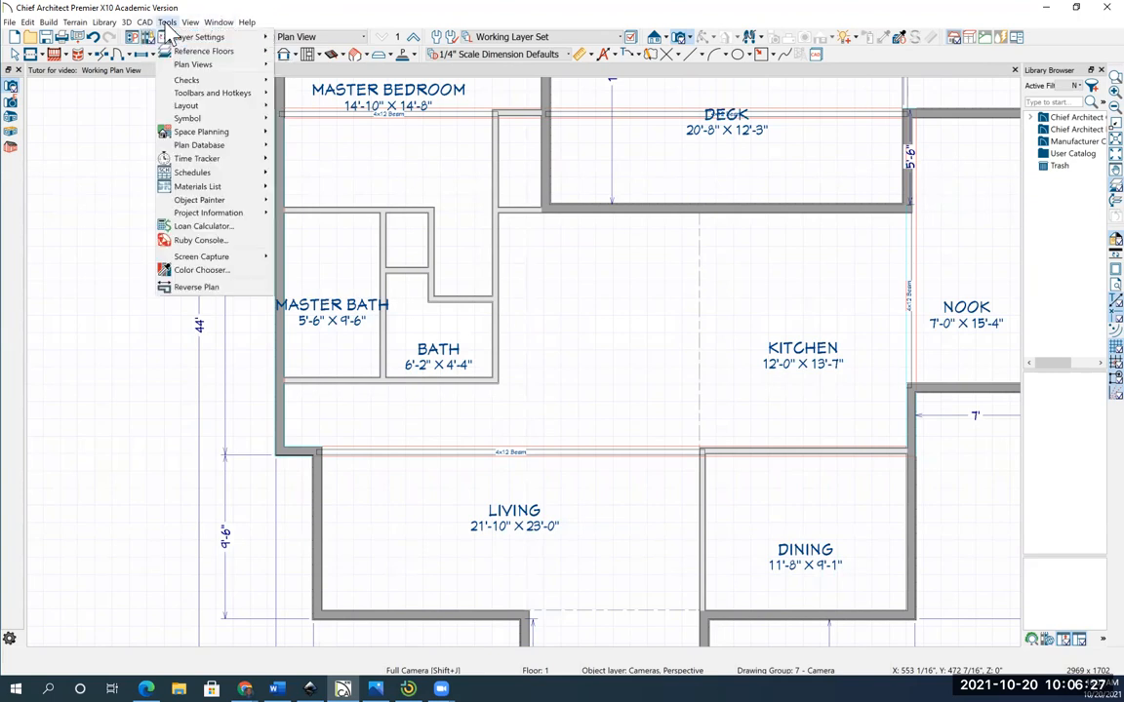
mouse_move(177, 40)
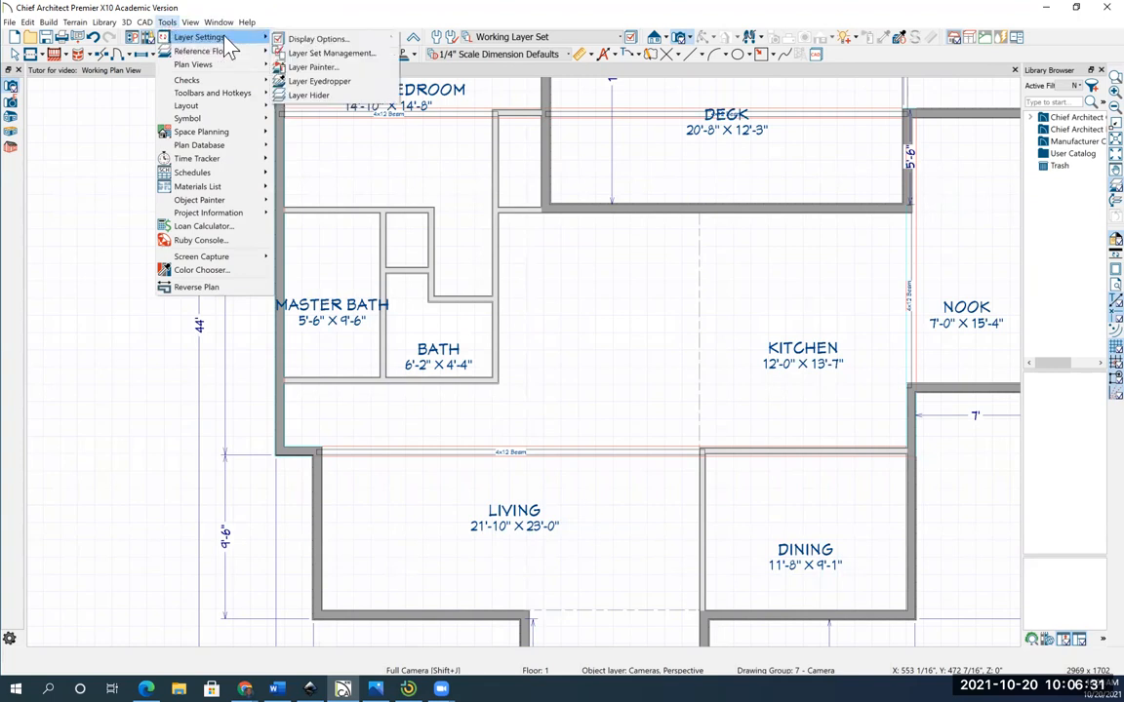
left_click(318, 39)
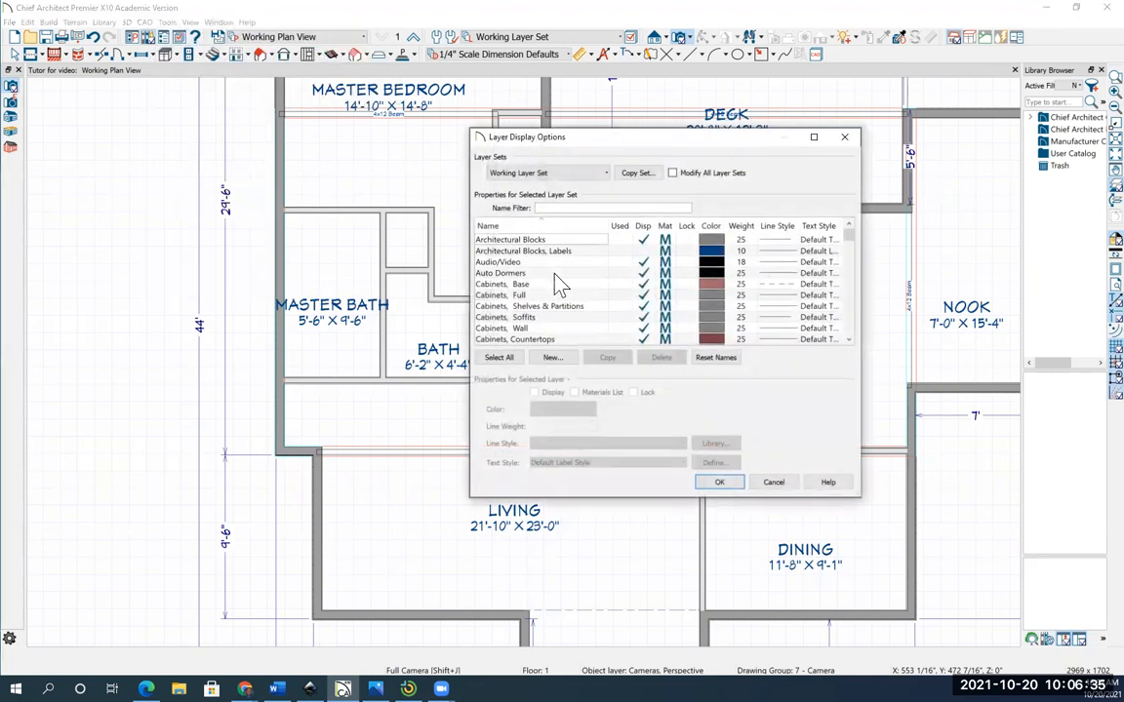
scroll(555, 284, "down", 12)
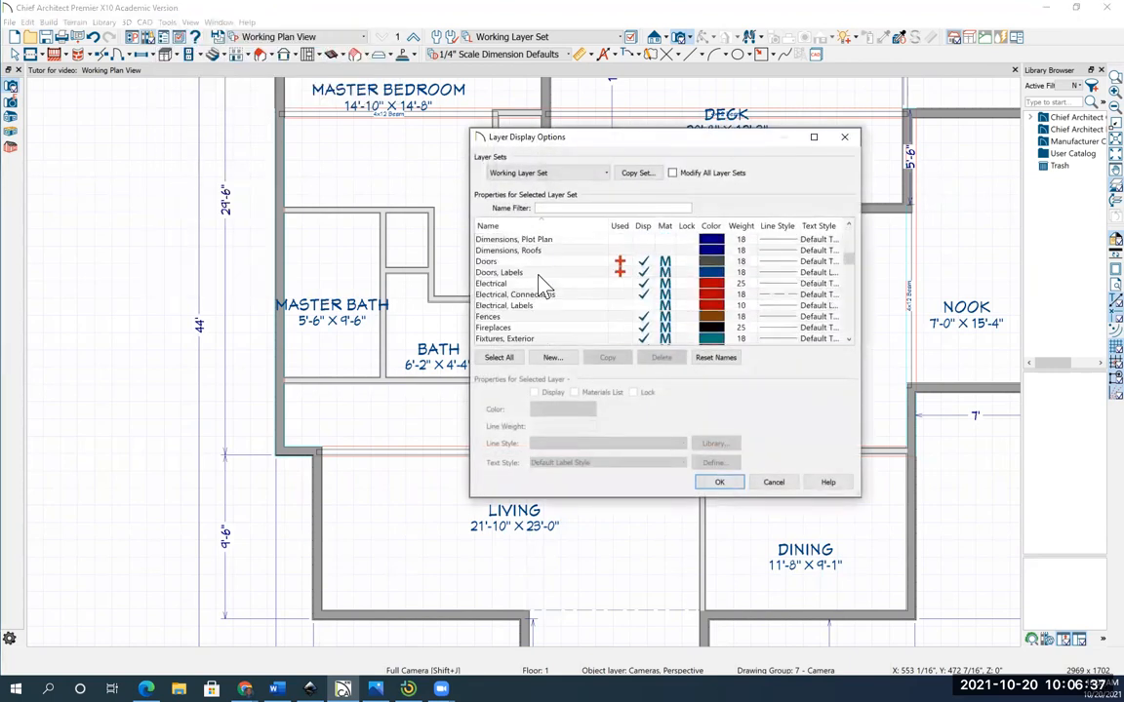
scroll(542, 285, "down", 1)
scroll(542, 284, "down", 7)
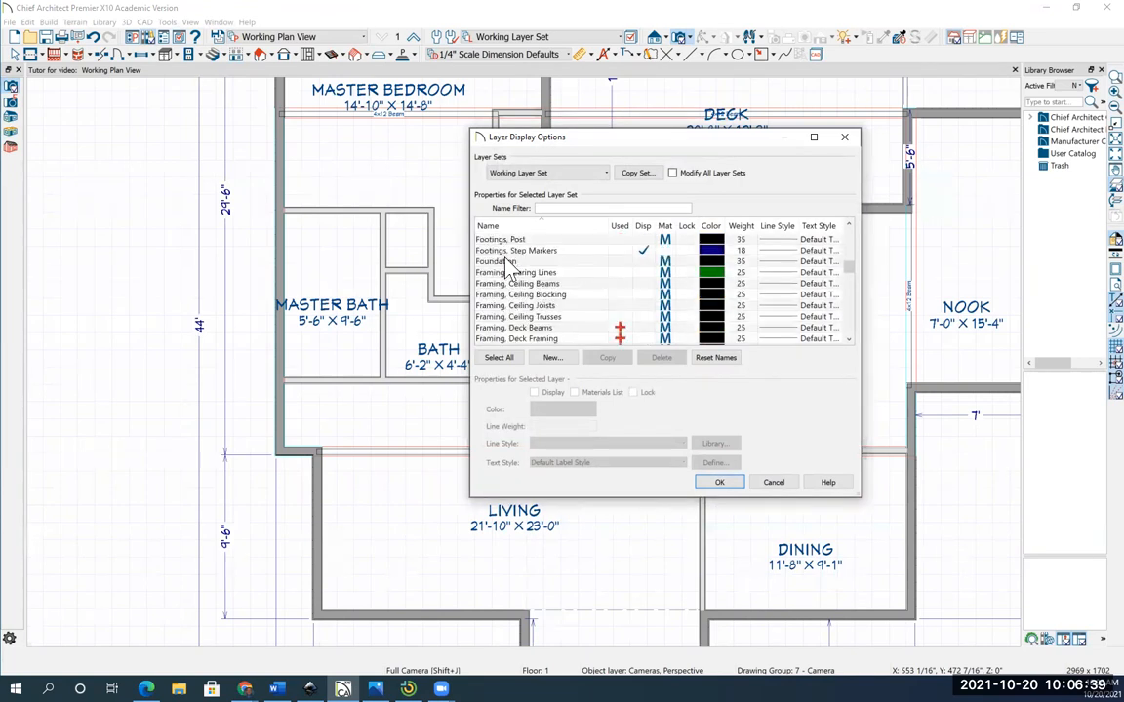
scroll(561, 293, "down", 1)
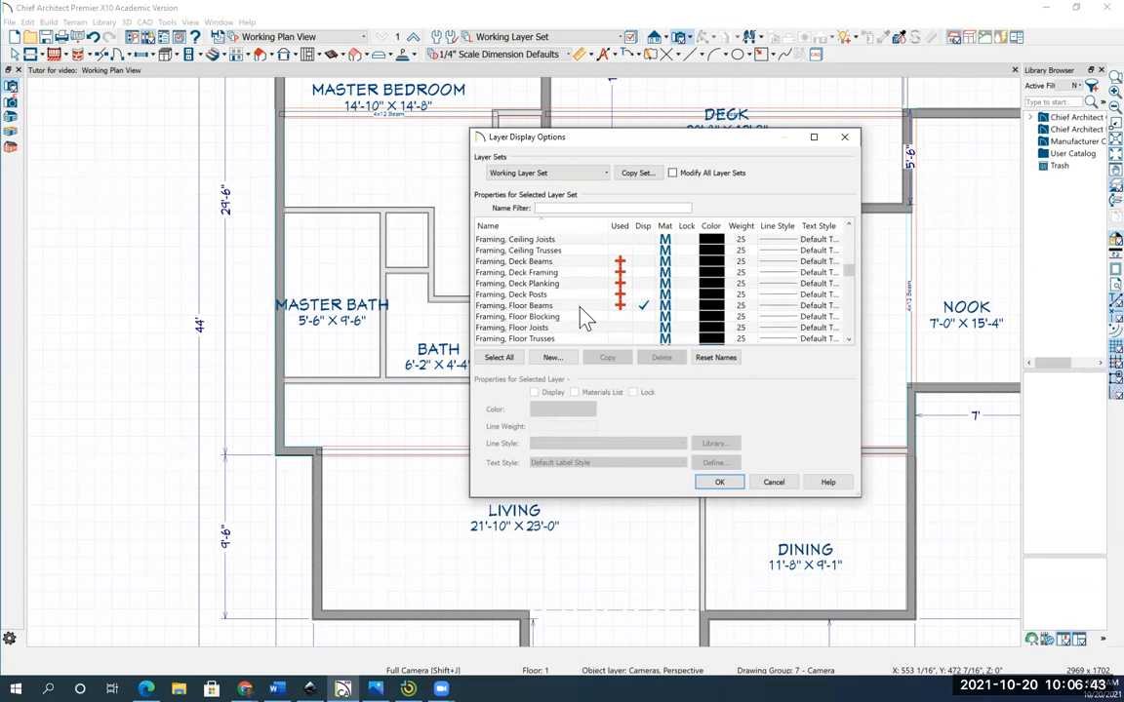
left_click(645, 306)
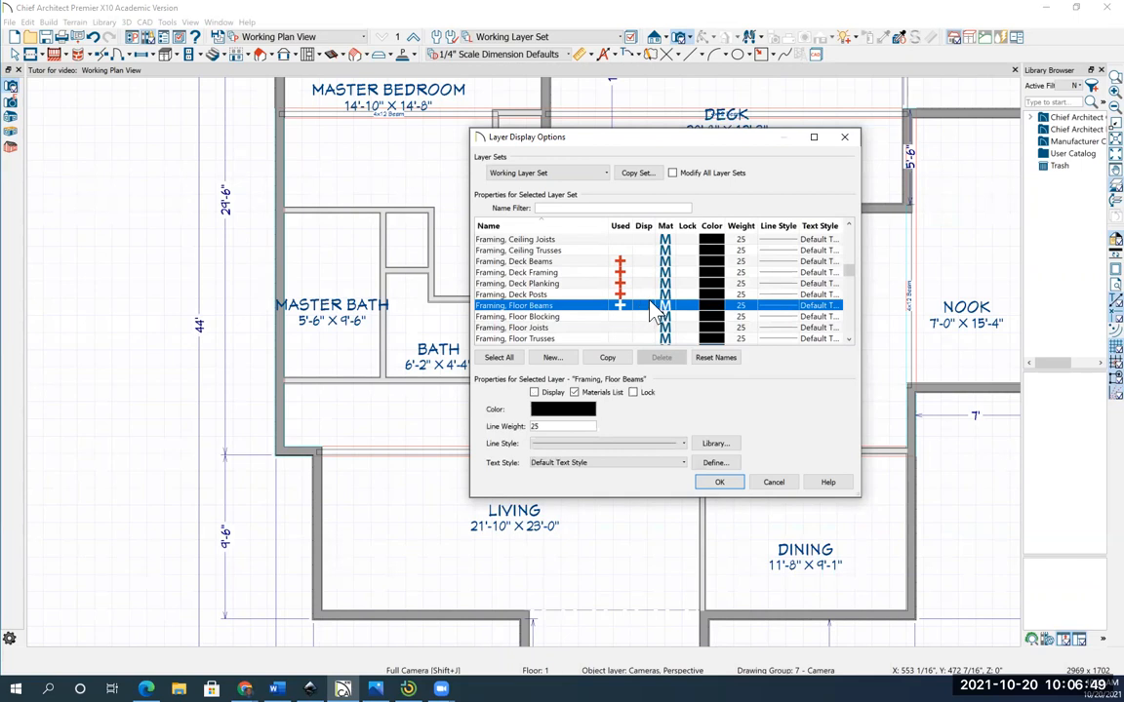
left_click(720, 483)
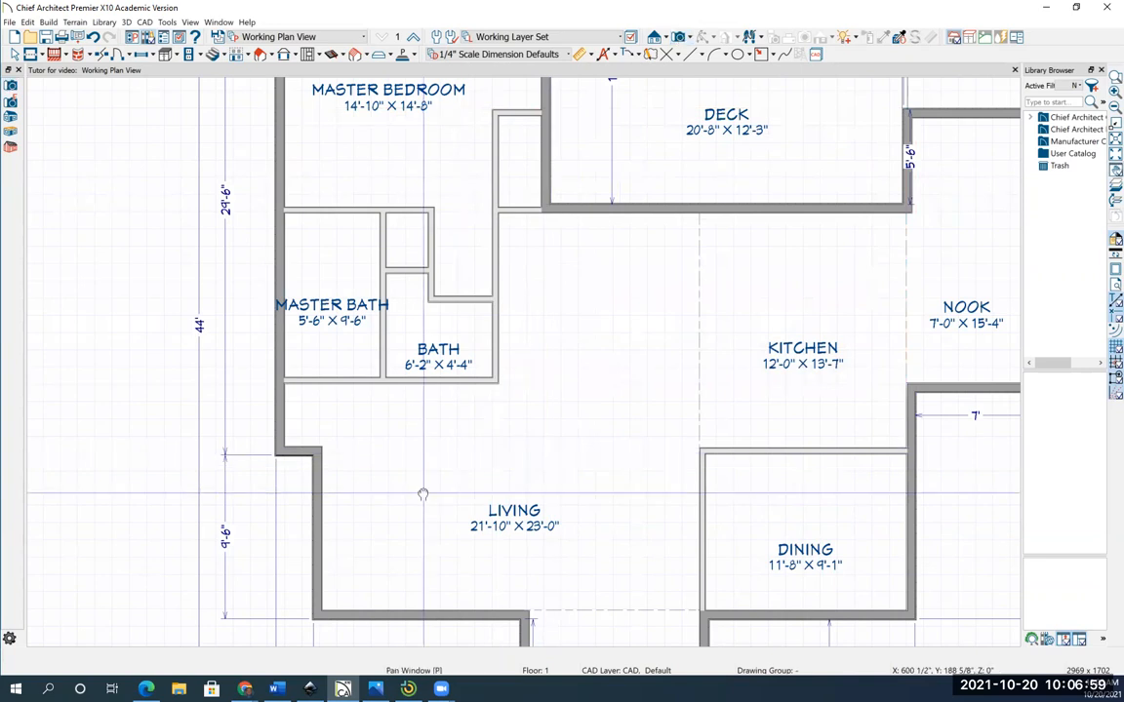
- Draw a short upward stair section 3'-3" wide in the living room, running toward the bath
middle_click_drag(423, 494, 427, 390)
scroll(439, 463, "up", 1)
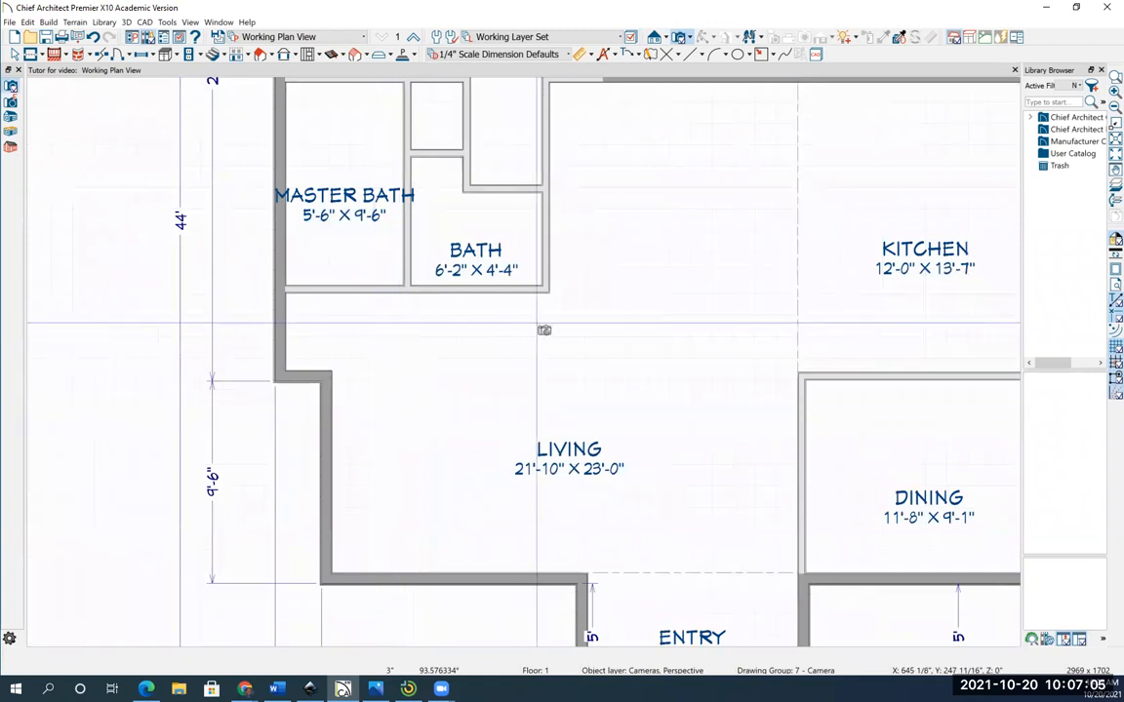
left_click(214, 54)
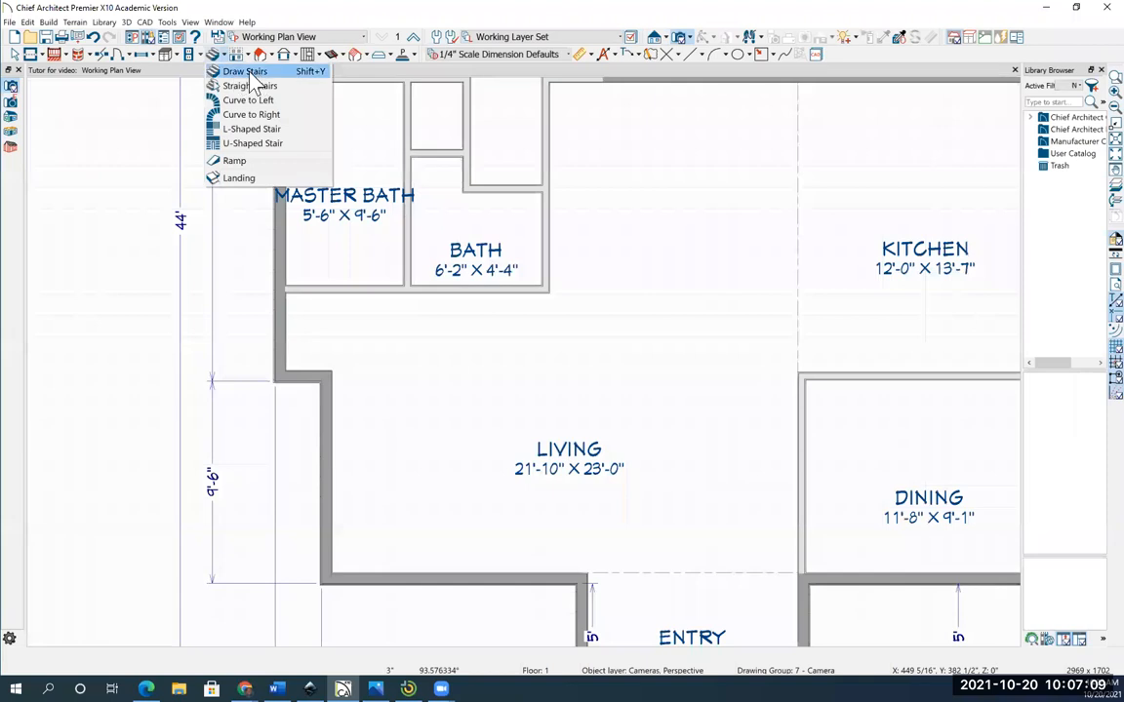
left_click(246, 74)
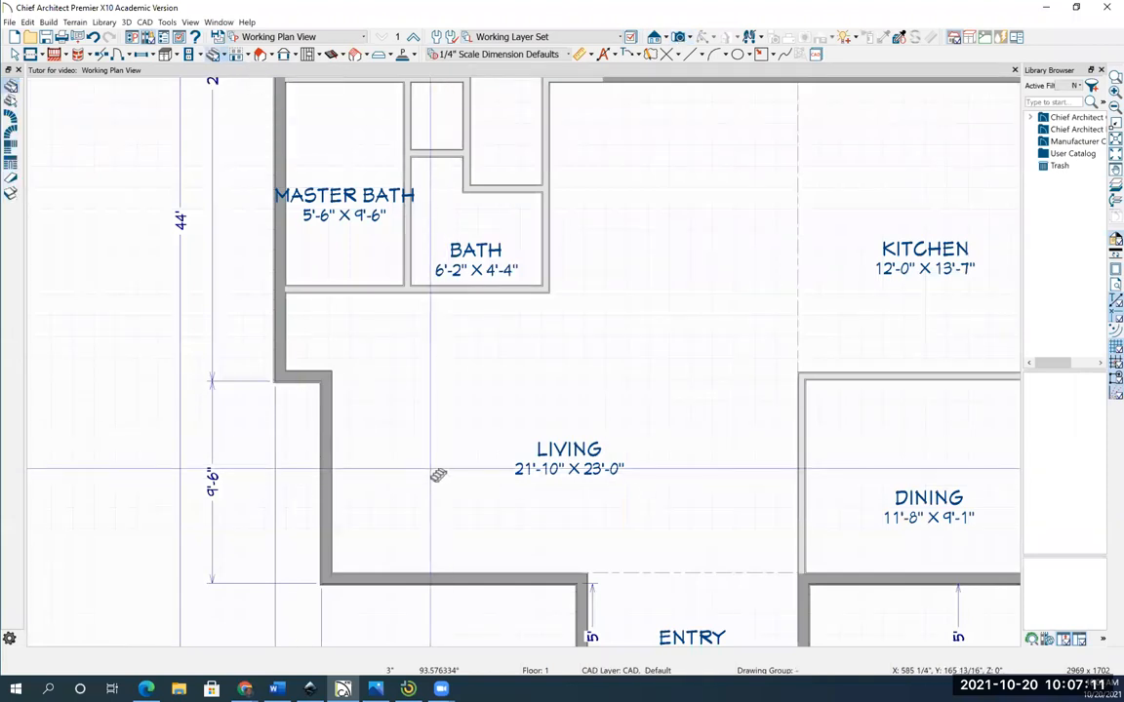
left_click_drag(431, 477, 431, 402)
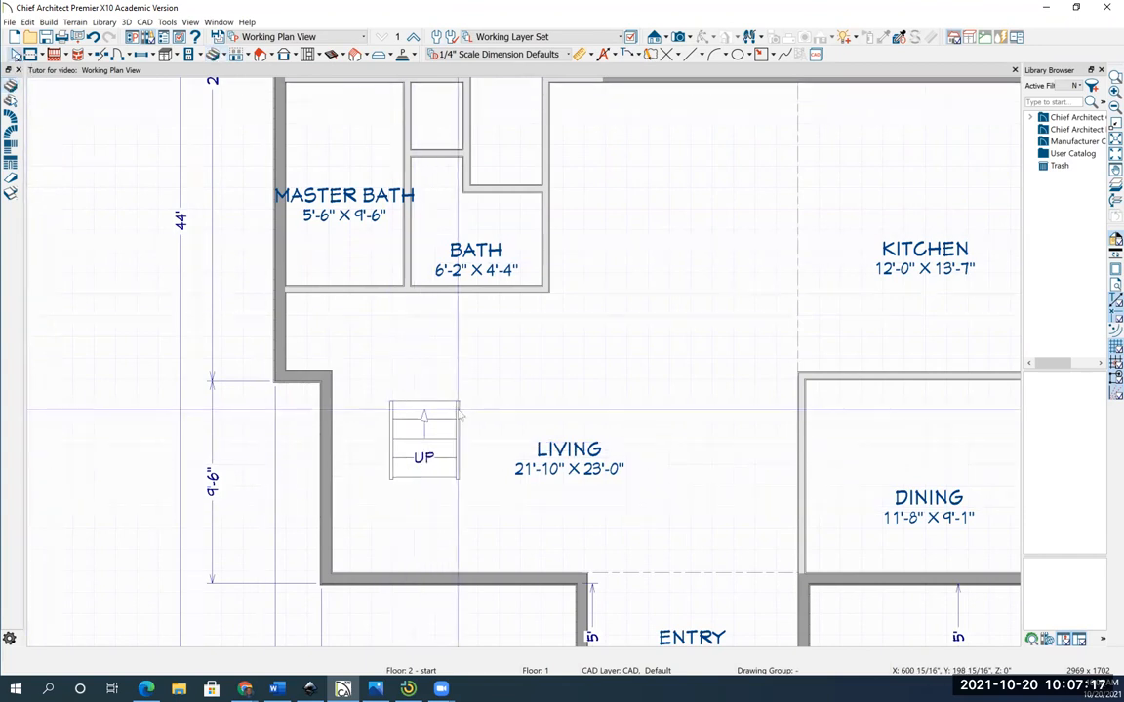
- Move the short stair section against the living room's exterior side wall, with its upper end aligned to the wall jog
left_click(424, 439)
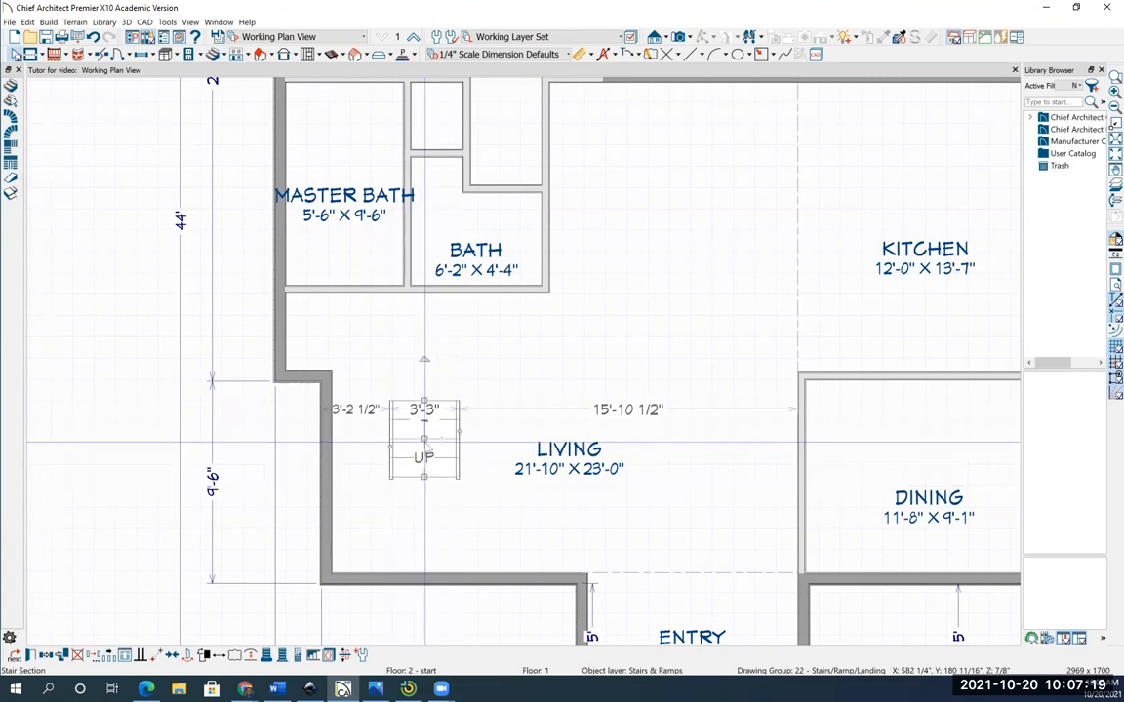
left_click_drag(425, 440, 364, 440)
scroll(337, 476, "up", 1)
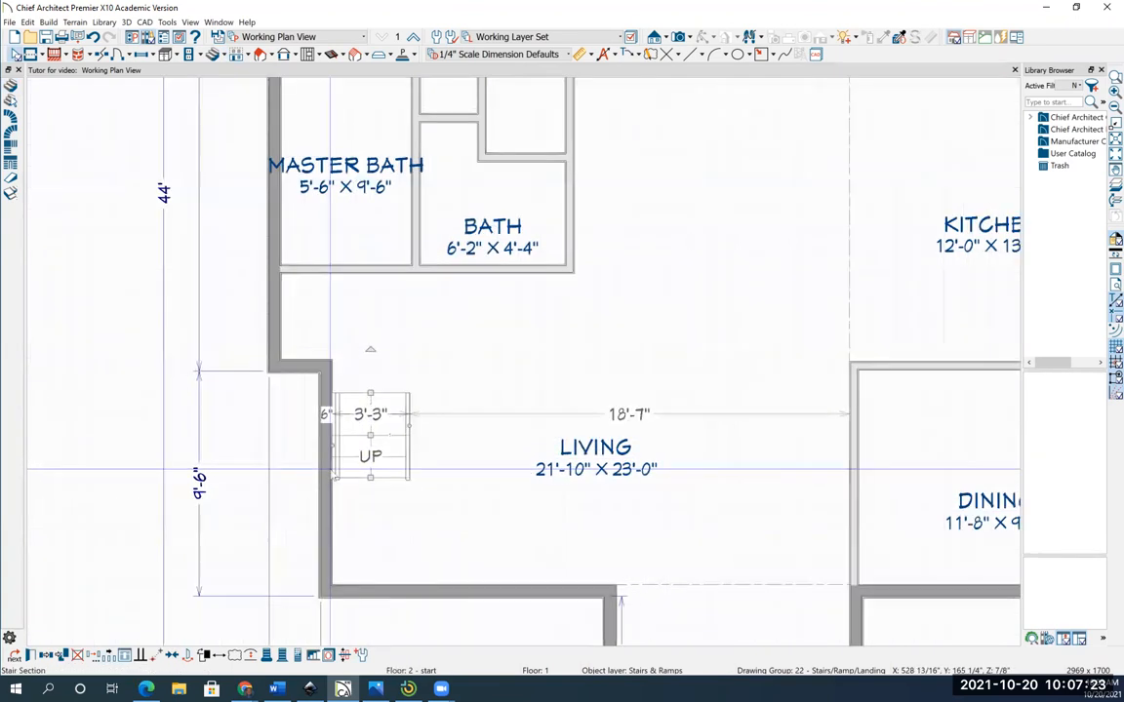
scroll(330, 469, "up", 1)
scroll(390, 383, "up", 1)
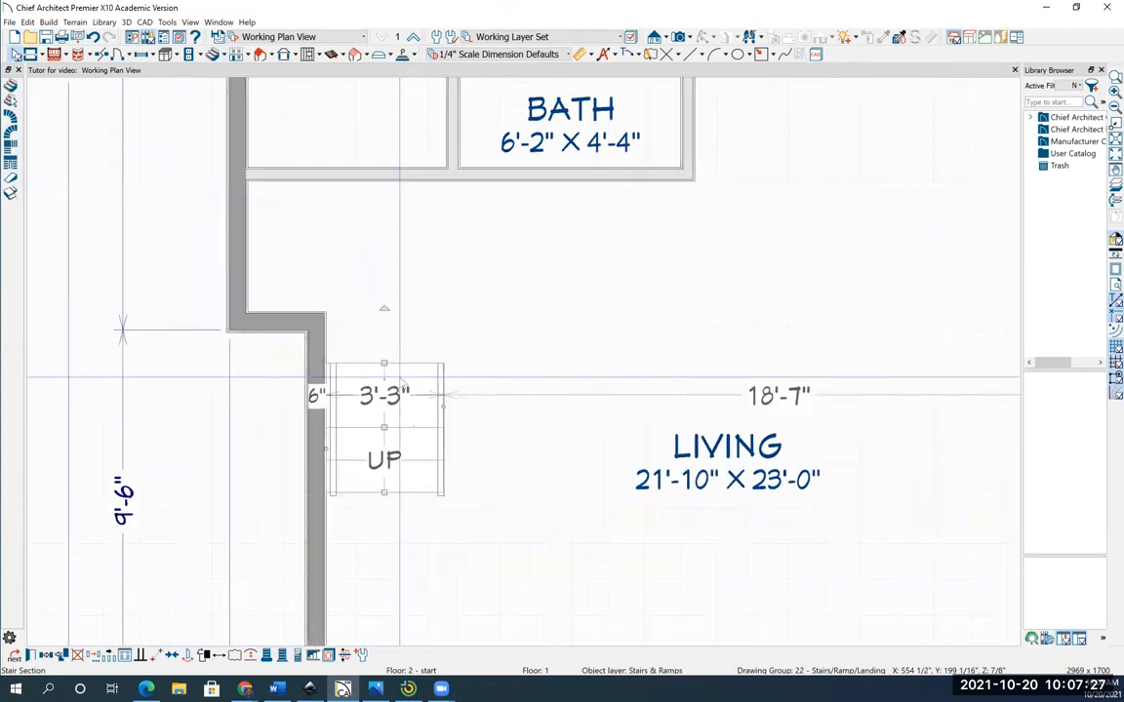
scroll(401, 383, "up", 1)
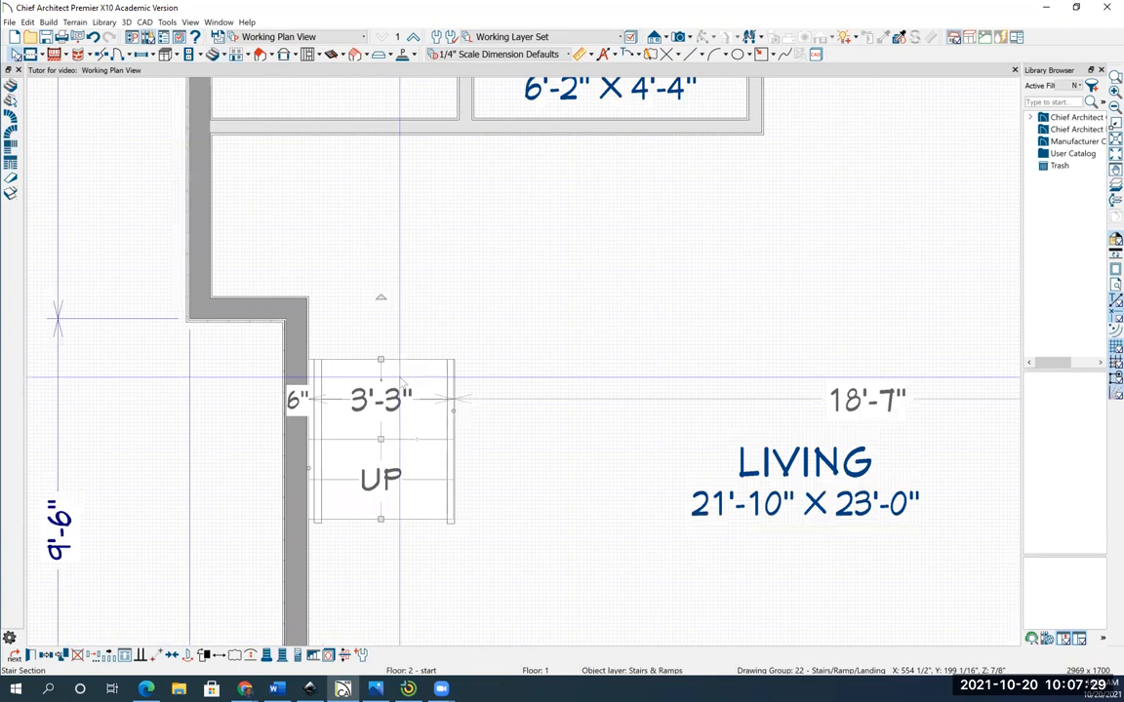
scroll(401, 382, "up", 1)
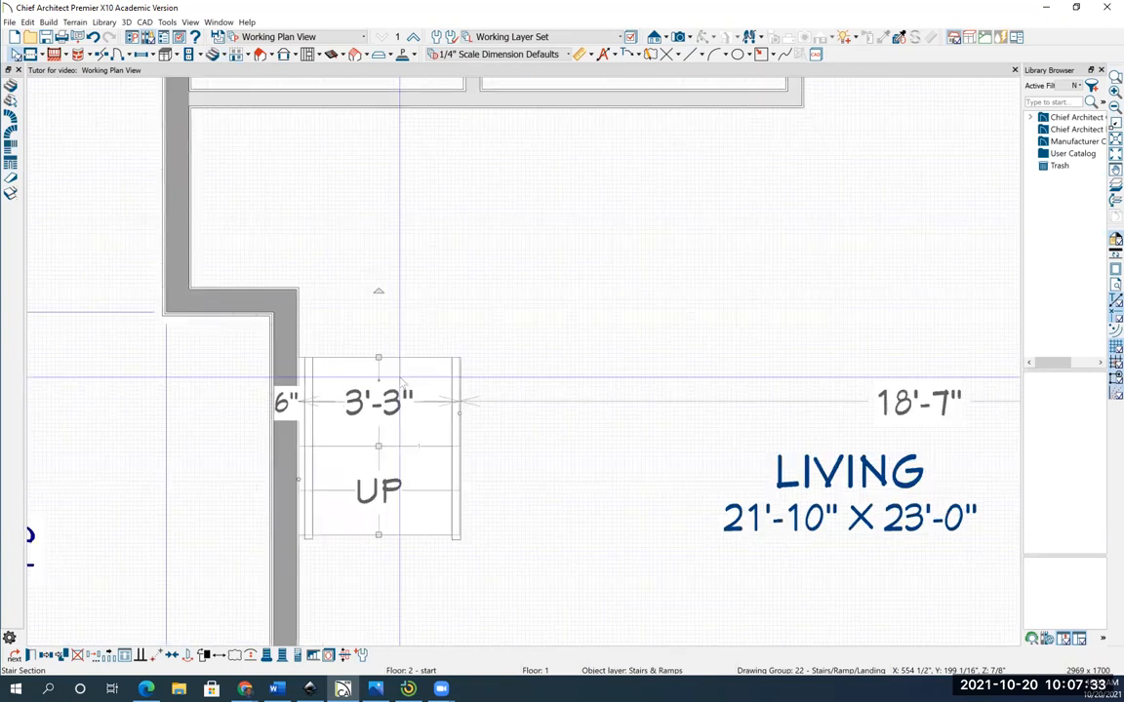
scroll(401, 382, "up", 1)
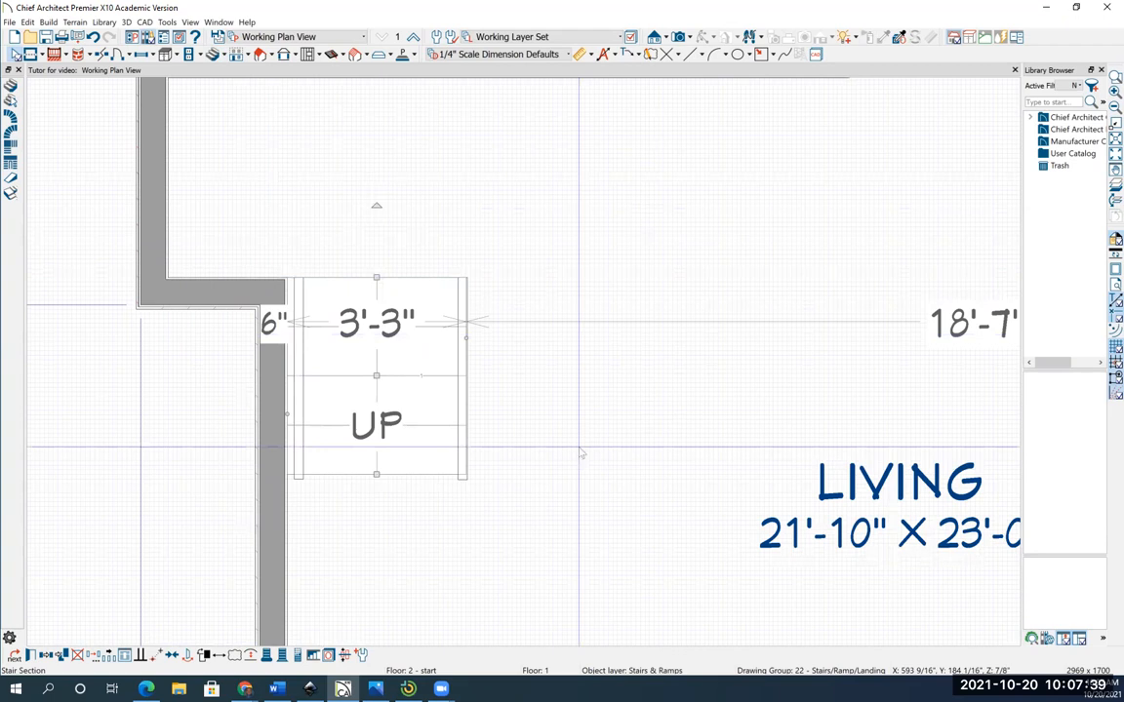
- Draw a second upward stair section 3'-3" wide alongside the bath wall, running from the short section toward the kitchen
scroll(581, 451, "down", 1)
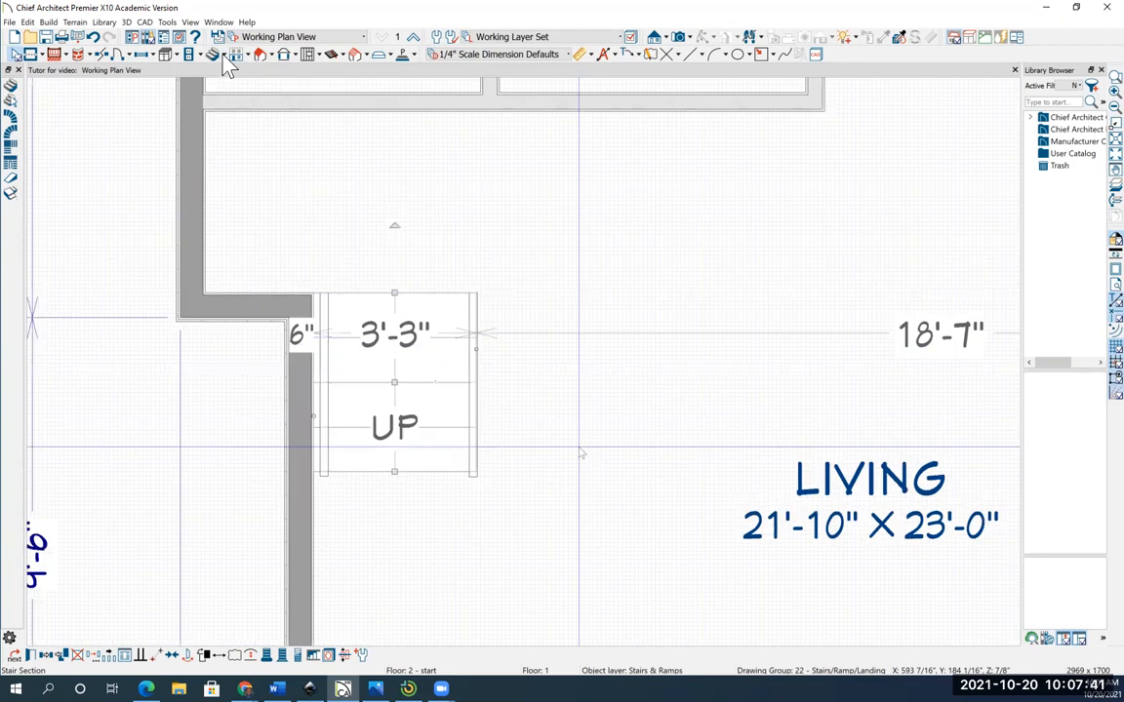
scroll(580, 452, "down", 1)
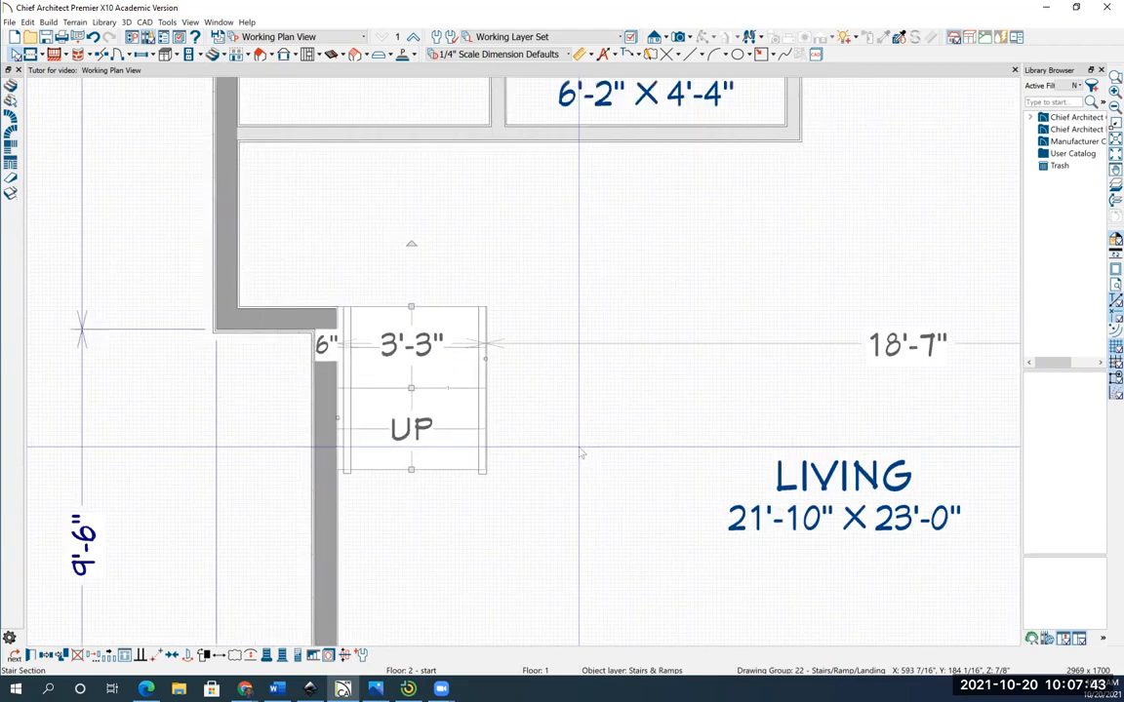
scroll(580, 451, "down", 1)
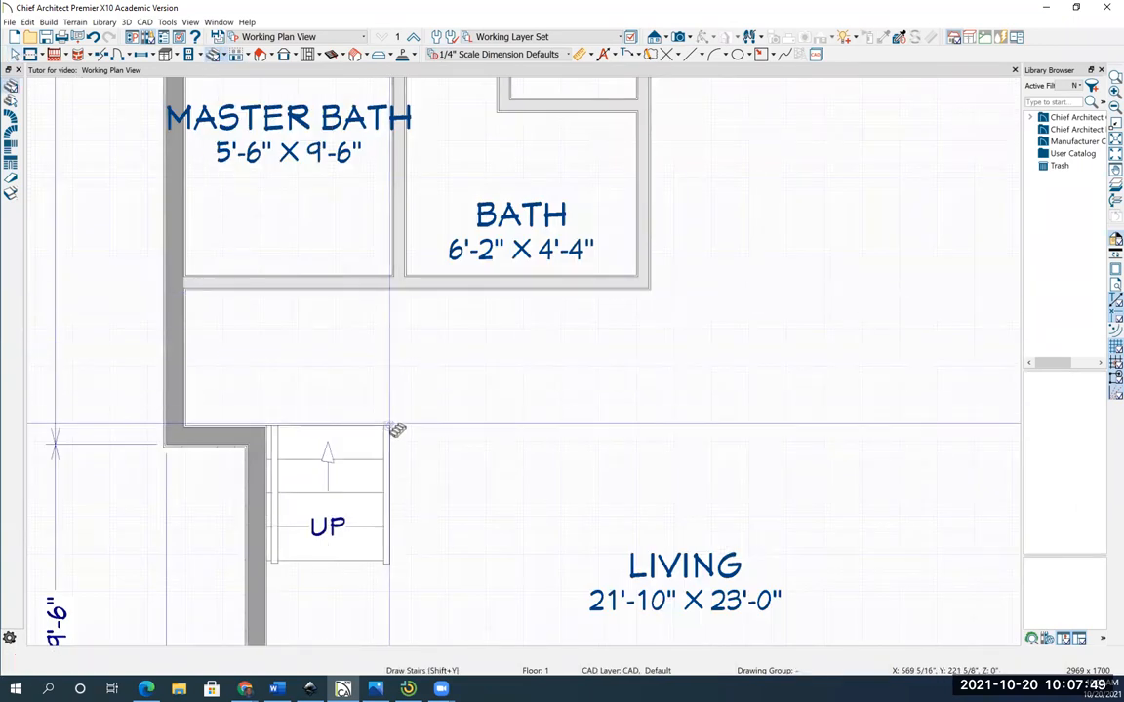
left_click_drag(395, 364, 704, 376)
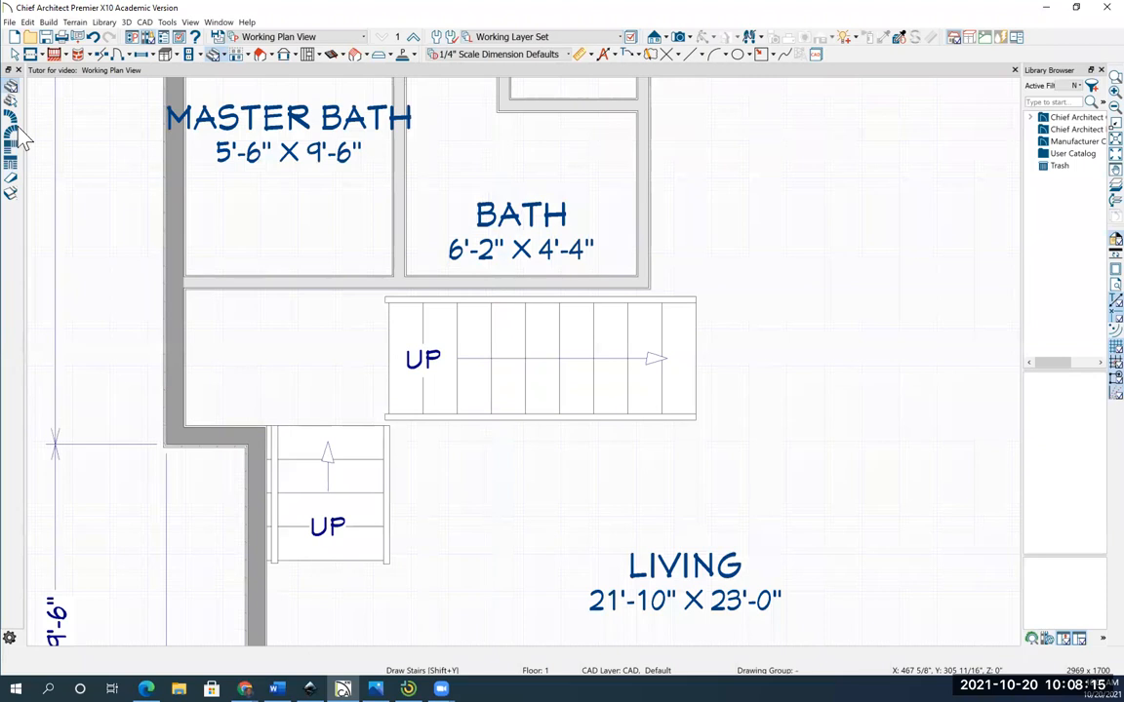
- Widen the second stair section to 3'-5 1/2" by extending its bath side to meet the bath wall
left_click(13, 54)
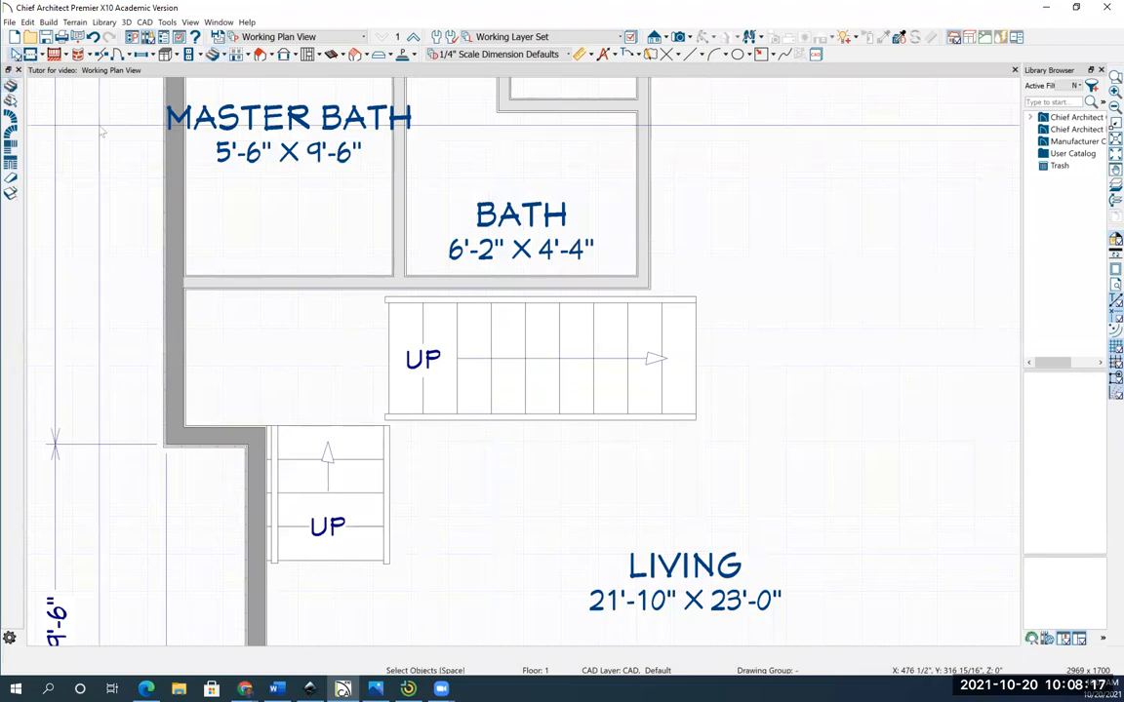
left_click(556, 345)
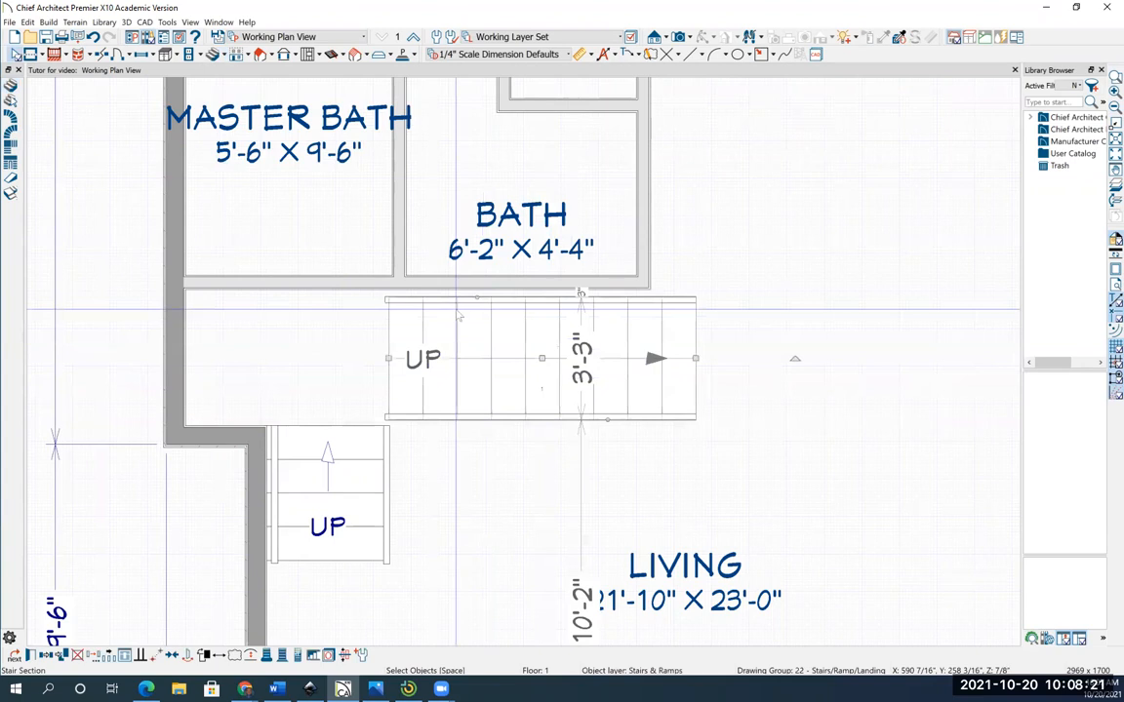
scroll(459, 314, "up", 1)
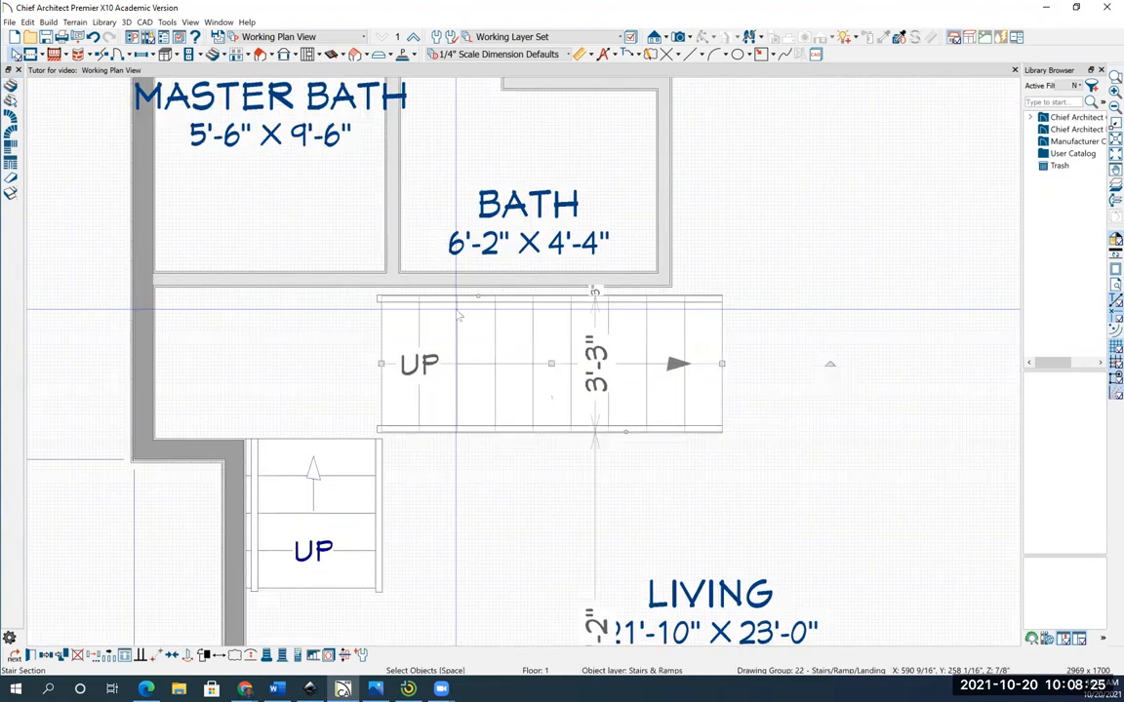
scroll(458, 314, "up", 3)
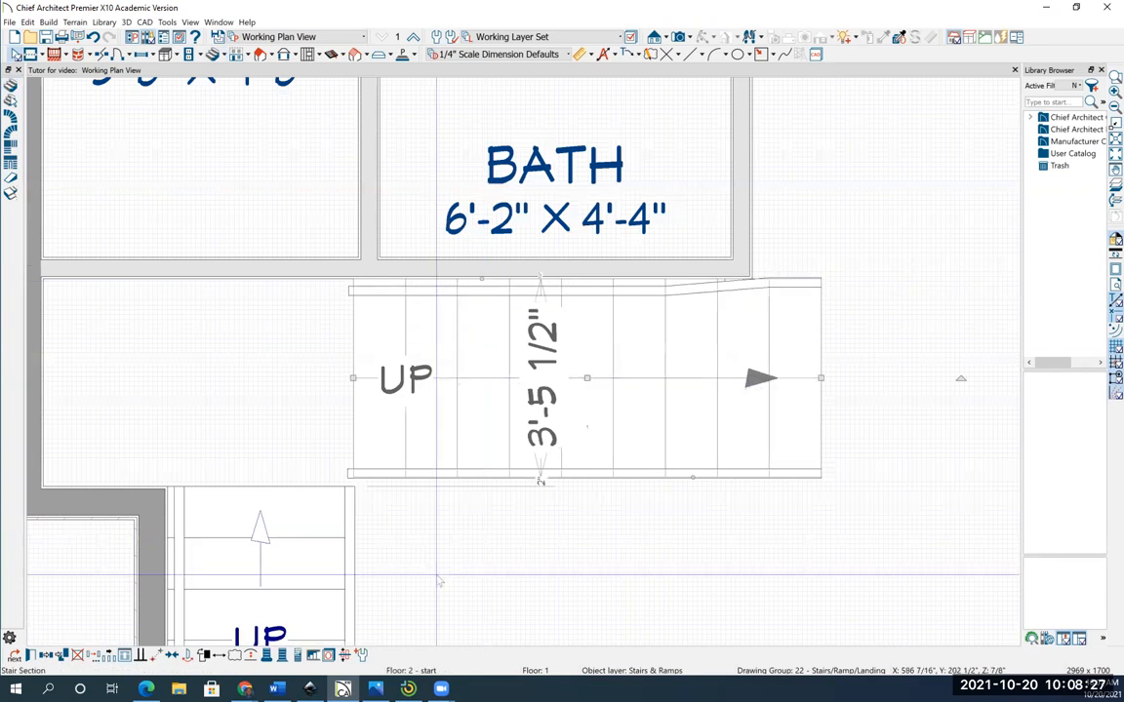
scroll(435, 523, "up", 1)
scroll(435, 523, "up", 1)
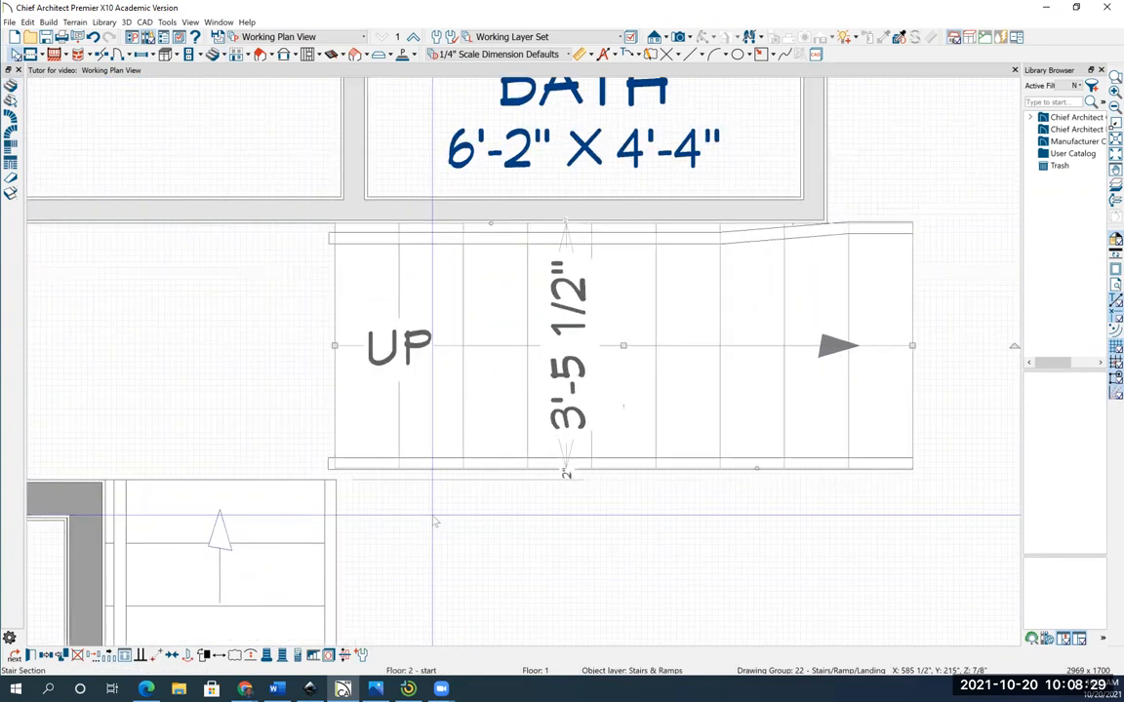
- Widen the second stair section to 3'-7 1/2" by extending its living-room side to line up with the short section's upper end
left_click(435, 523)
scroll(435, 523, "up", 1)
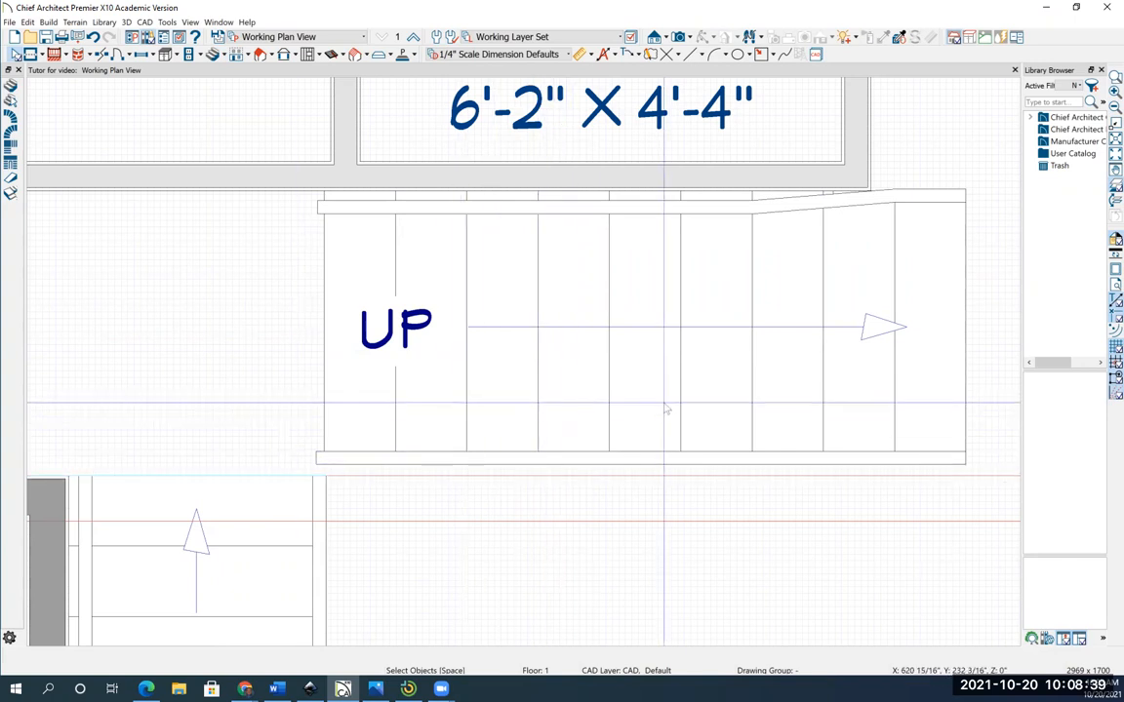
scroll(666, 410, "down", 1)
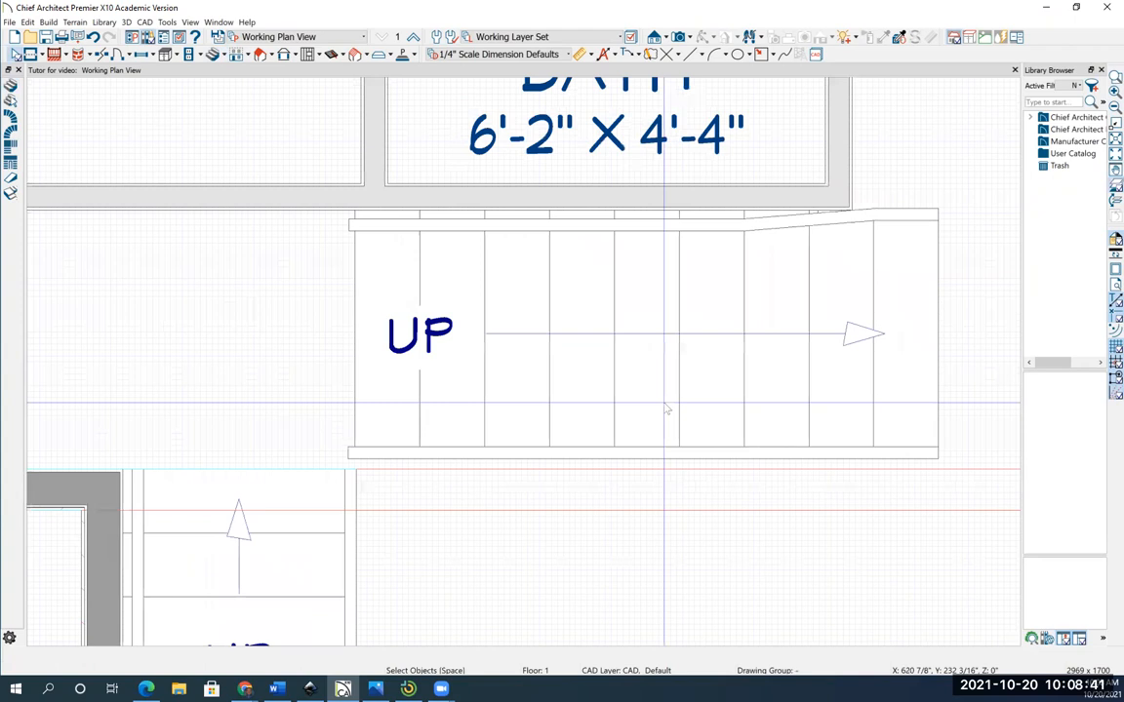
scroll(667, 410, "down", 1)
left_click(768, 456)
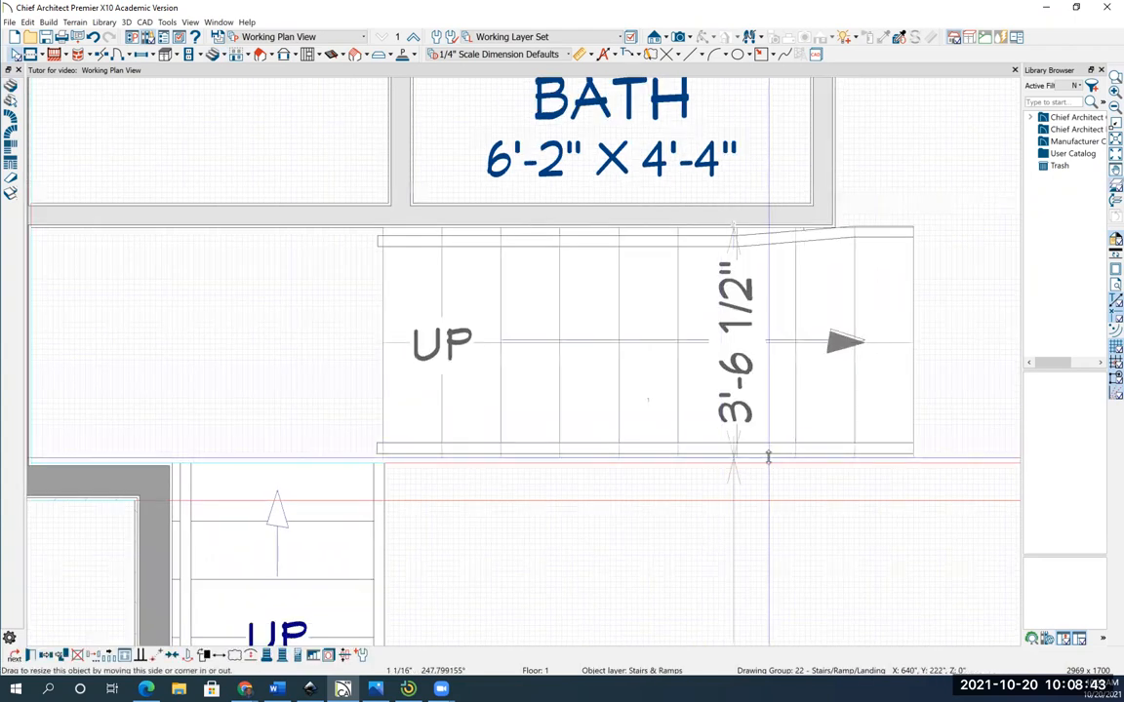
left_click_drag(767, 457, 767, 462)
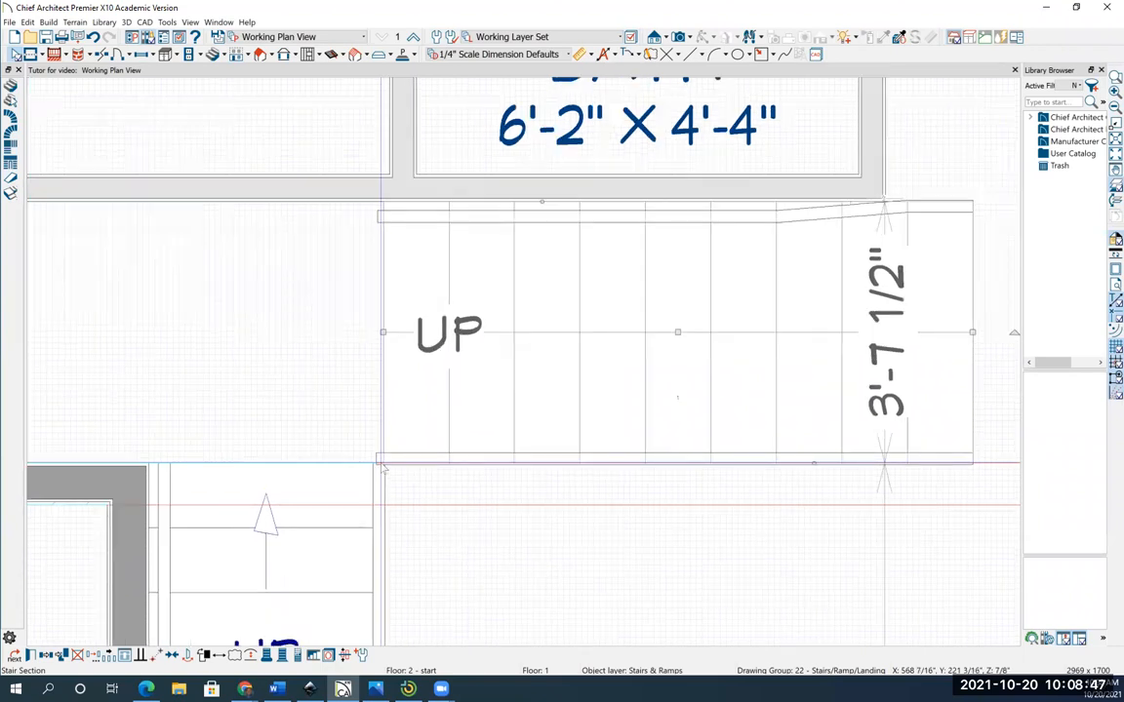
scroll(383, 468, "up", 2)
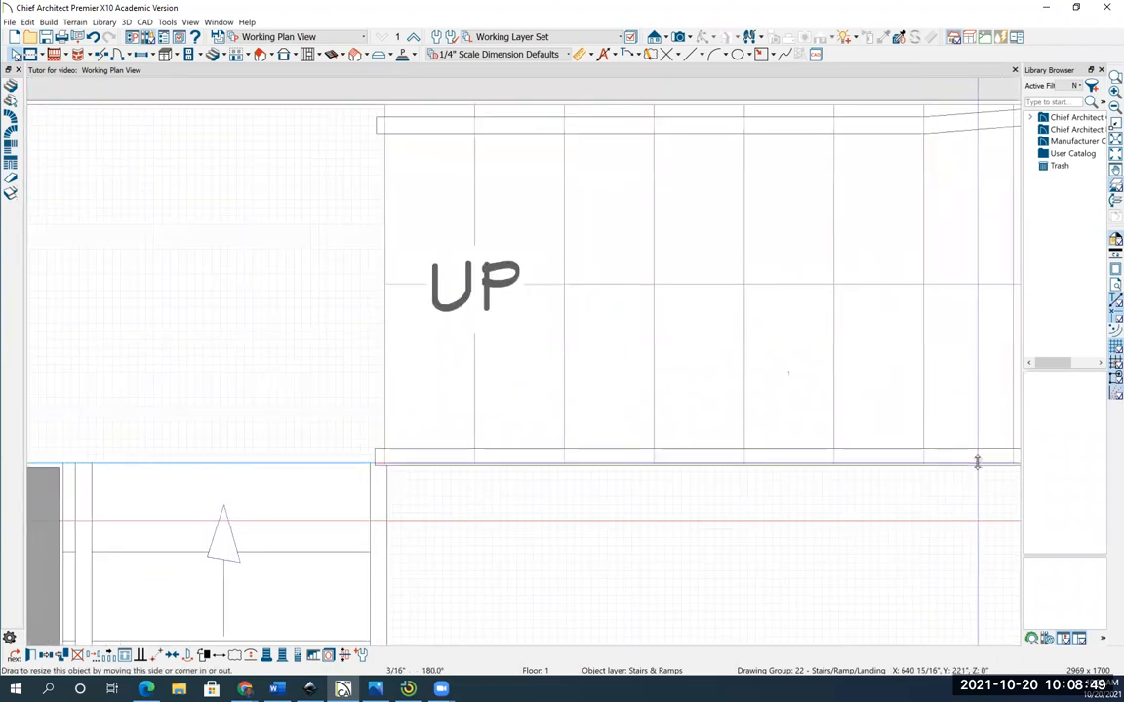
left_click(977, 460)
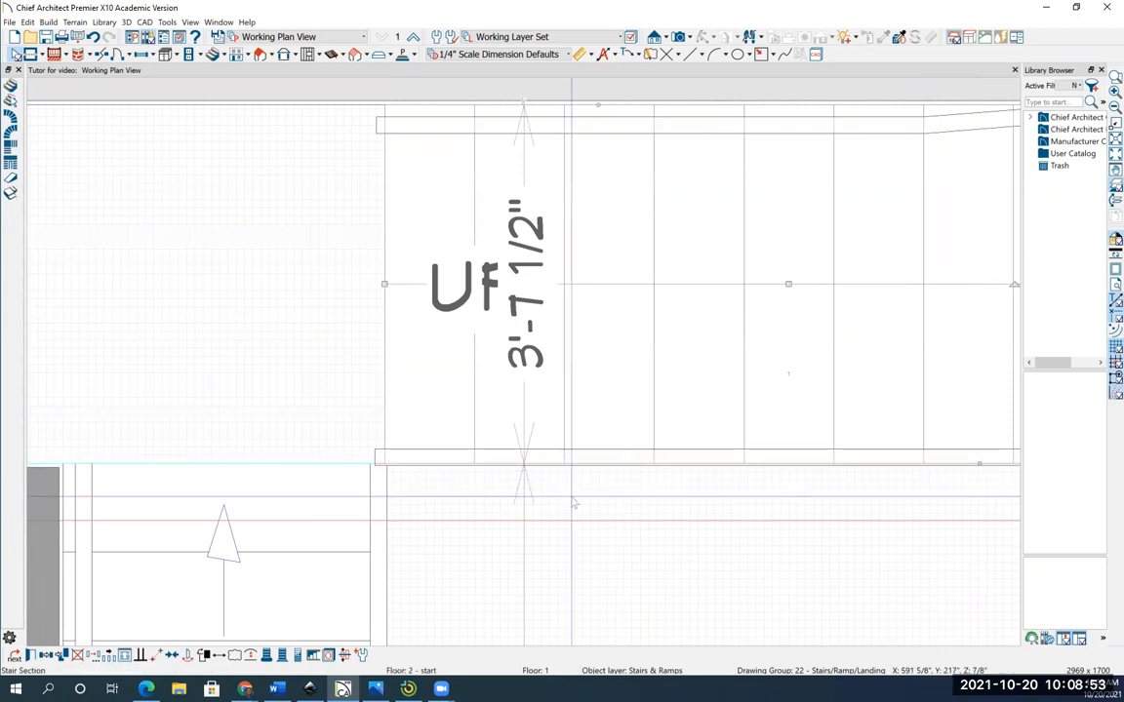
scroll(574, 502, "down", 1)
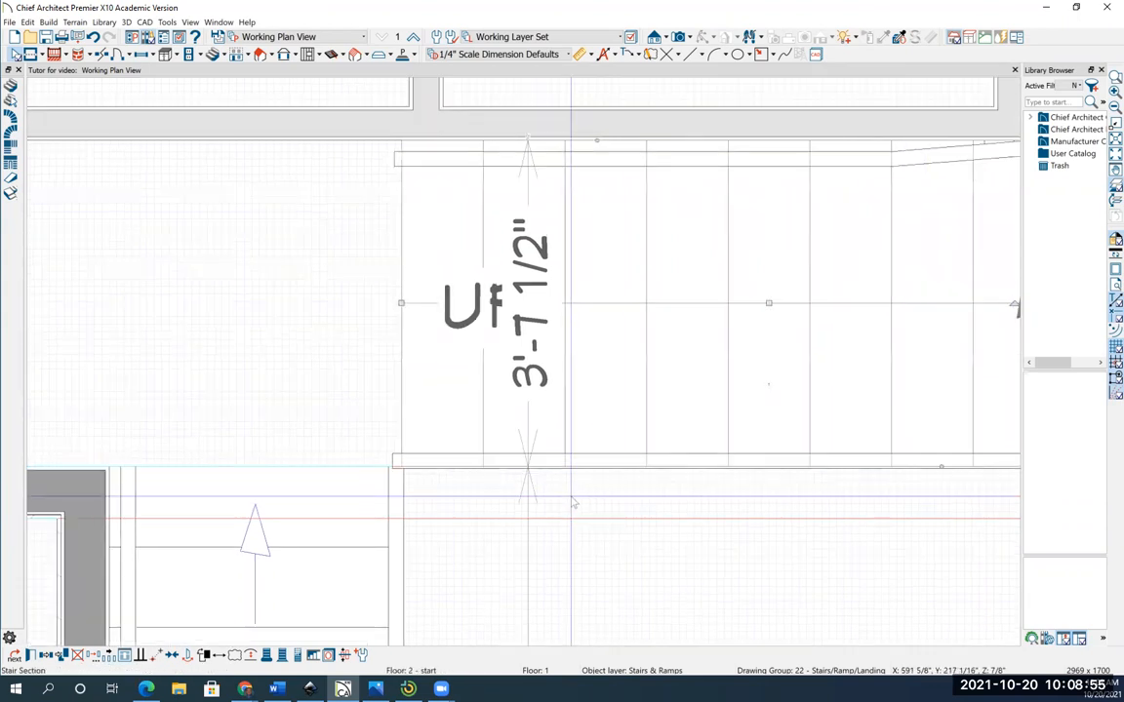
scroll(574, 502, "down", 1)
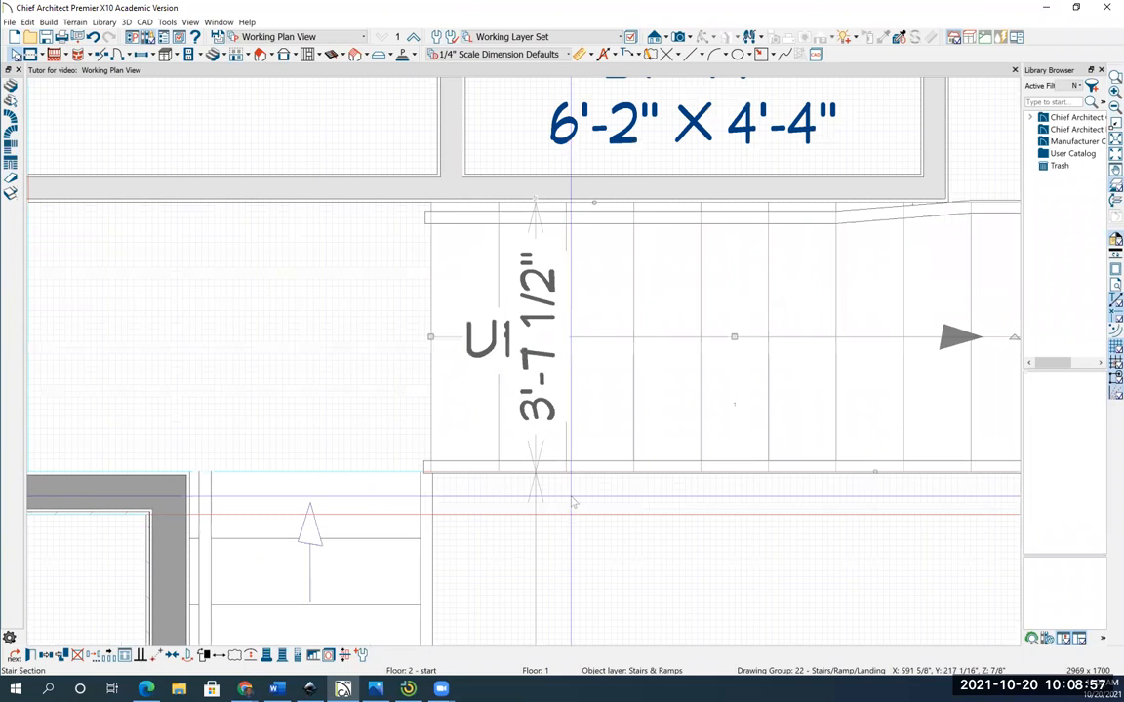
scroll(602, 466, "down", 2)
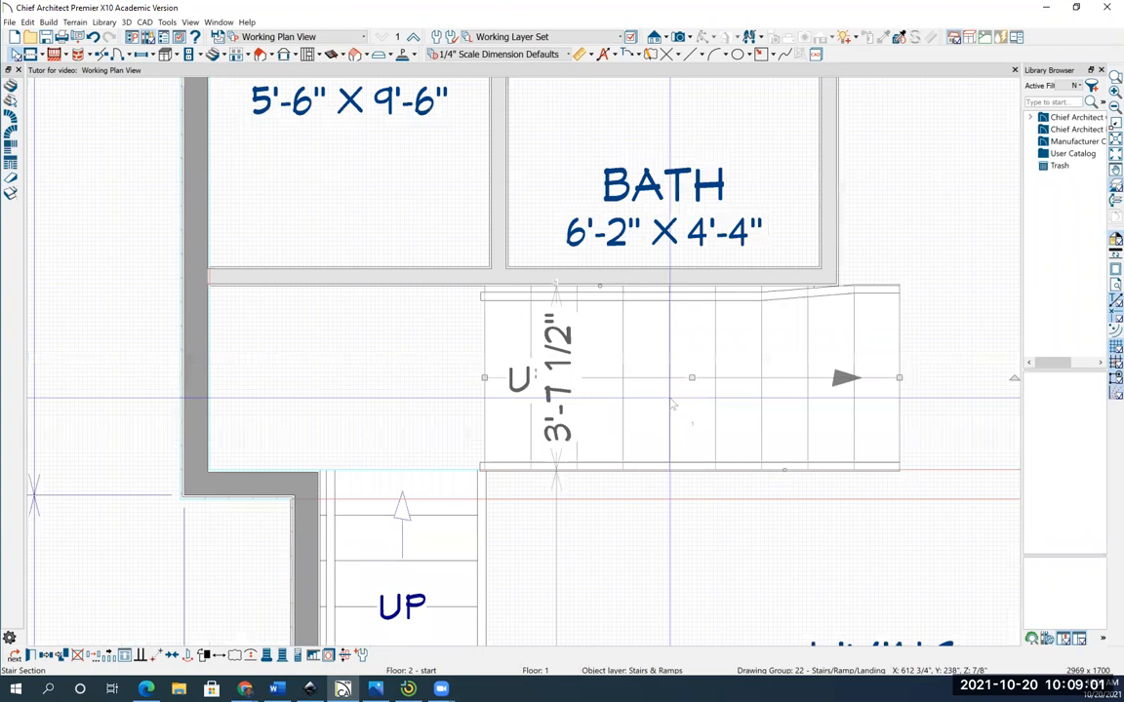
- Connect the short and second stair sections with a landing in the corner between them
scroll(603, 243, "down", 1)
left_click(223, 55)
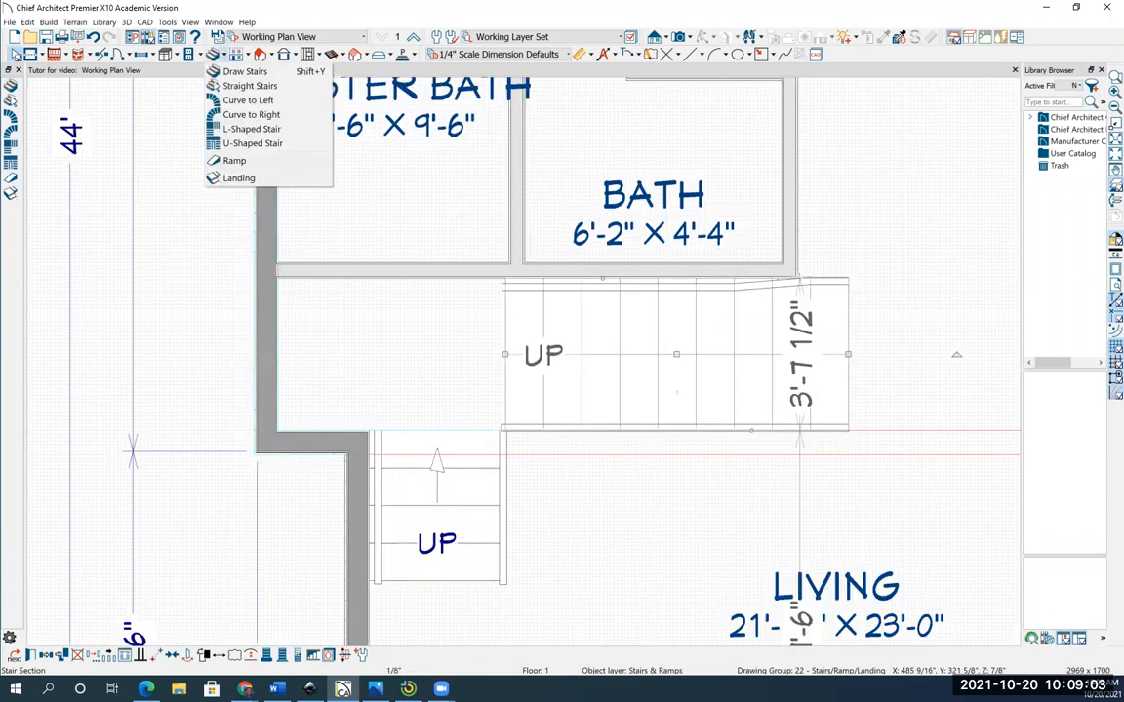
left_click(245, 71)
scroll(507, 498, "down", 1)
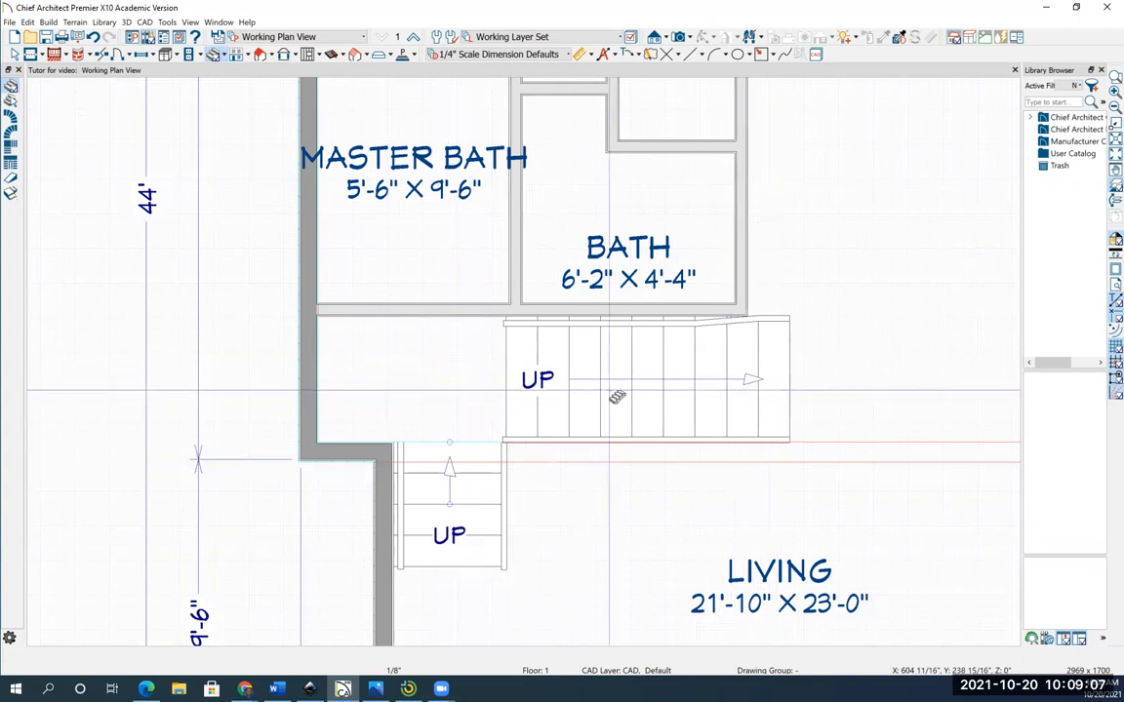
left_click(441, 381)
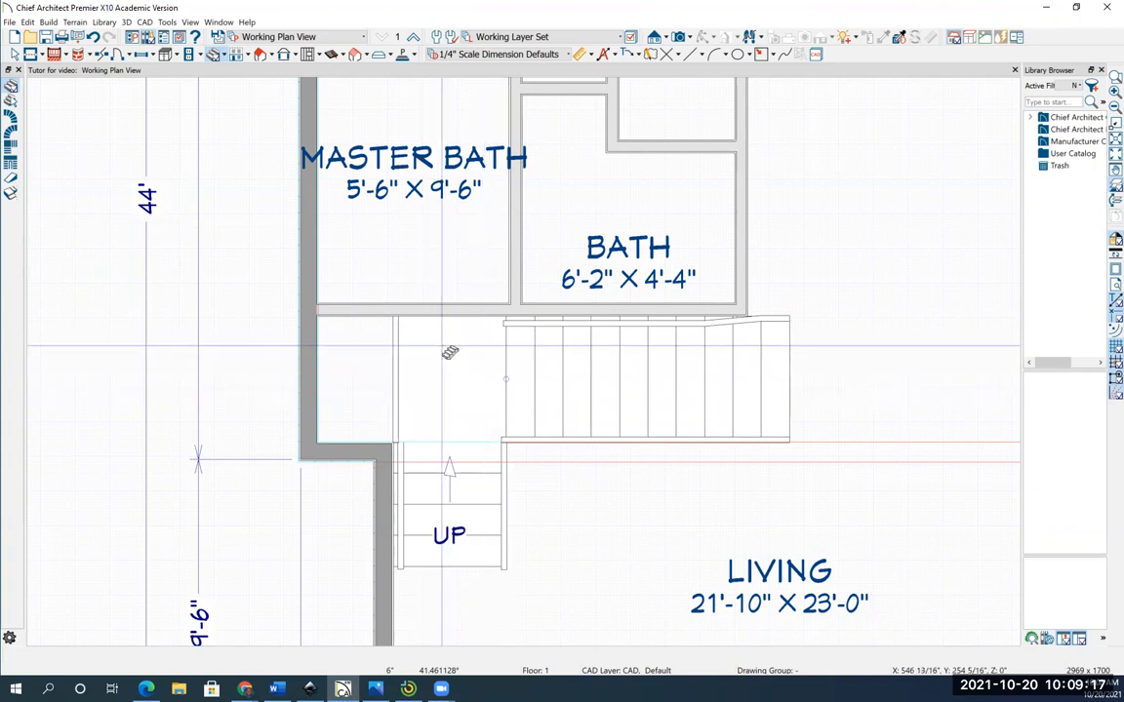
left_click(16, 54)
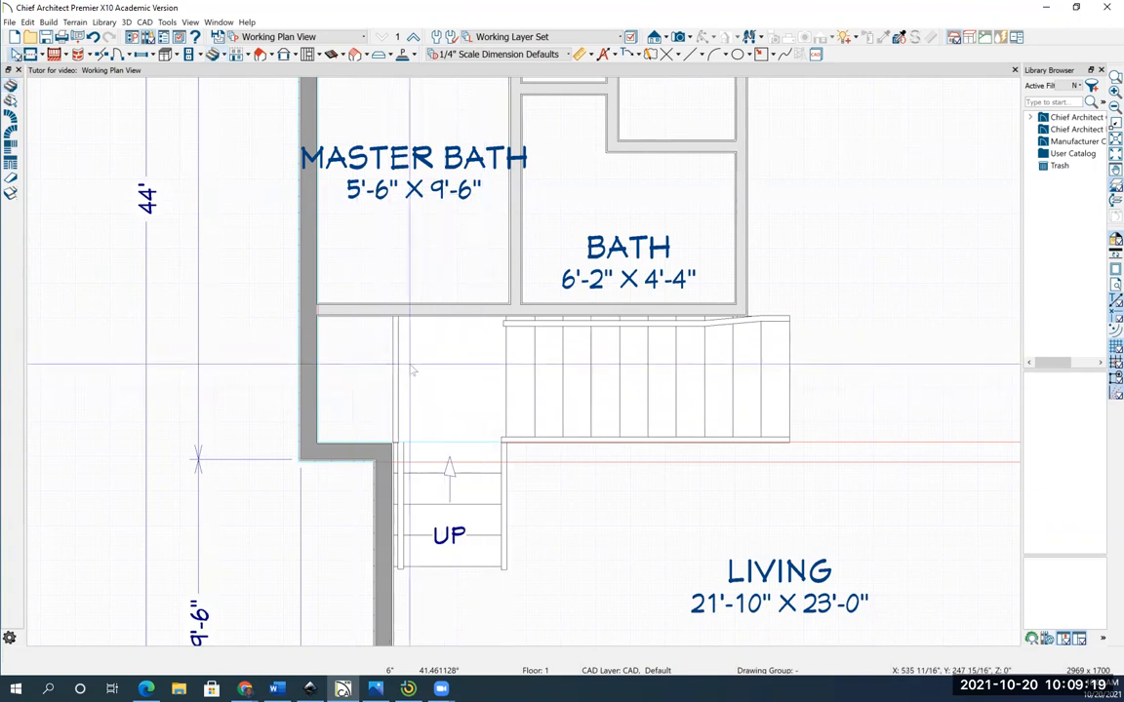
- Extend the landing's outer edge to meet the exterior side wall
left_click(393, 380)
left_click_drag(393, 381, 318, 375)
scroll(535, 487, "down", 2)
- Examine the staircase in a full camera view from the living room and at its arrival on the second floor
middle_click_drag(548, 525, 461, 412)
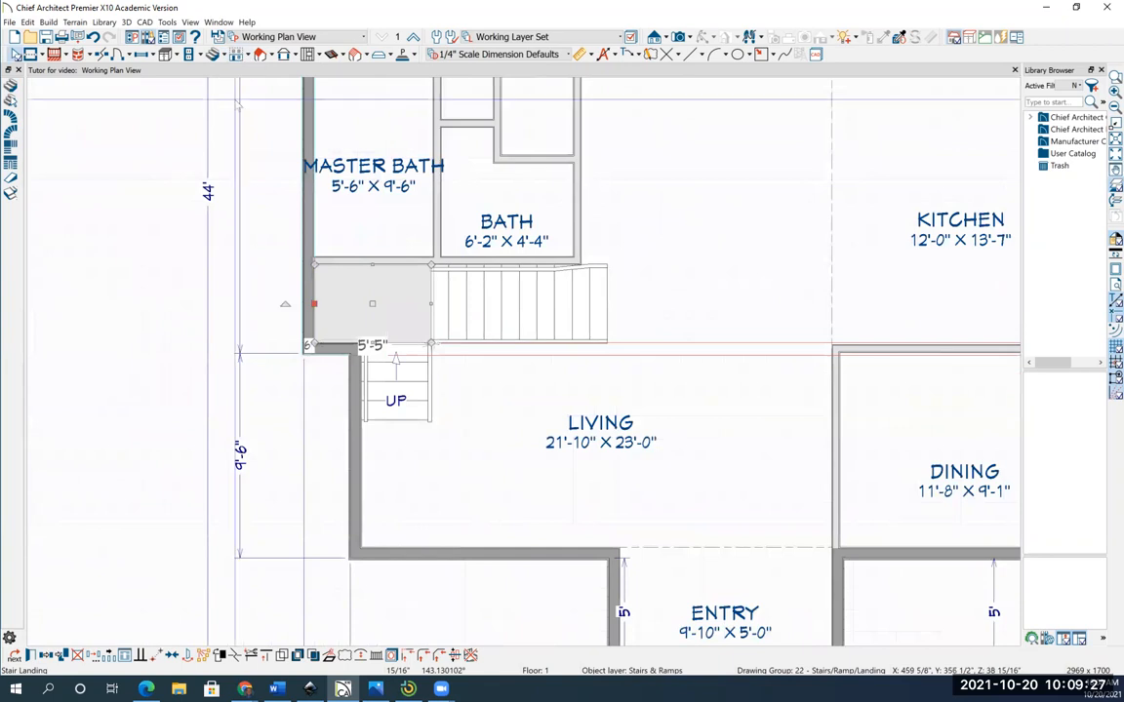
left_click(679, 39)
left_click_drag(770, 522, 659, 452)
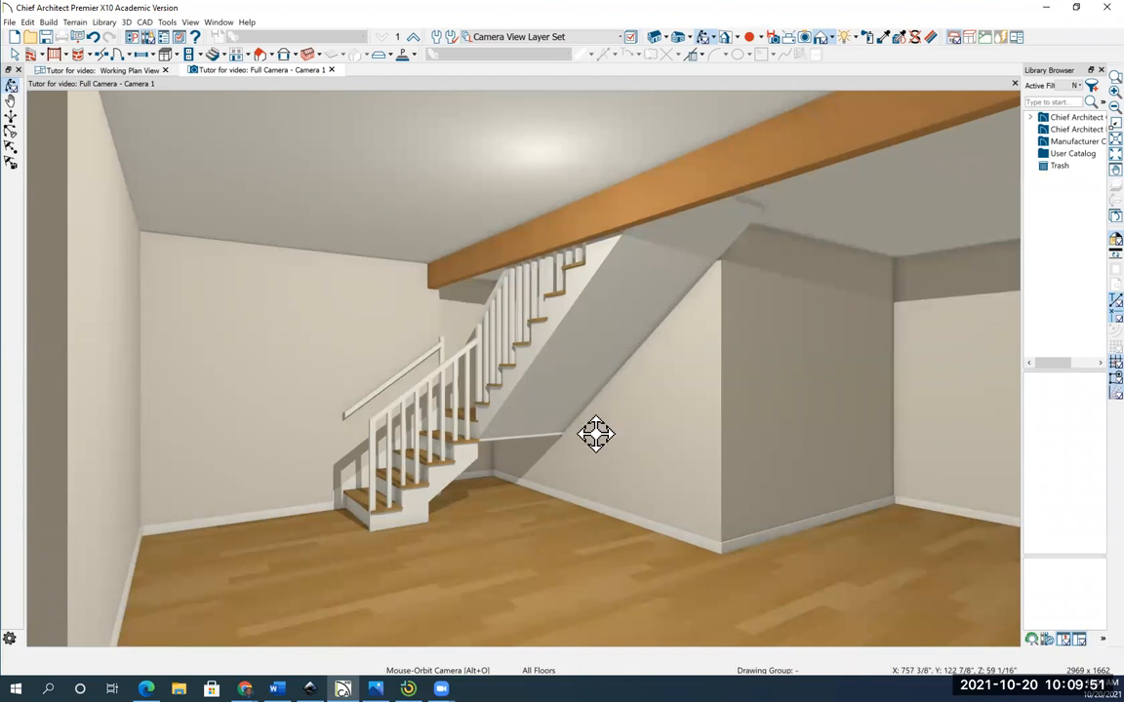
left_click(414, 37)
left_click_drag(544, 393, 498, 430)
left_click_drag(413, 430, 576, 447)
left_click_drag(581, 519, 602, 527)
left_click_drag(605, 479, 518, 440)
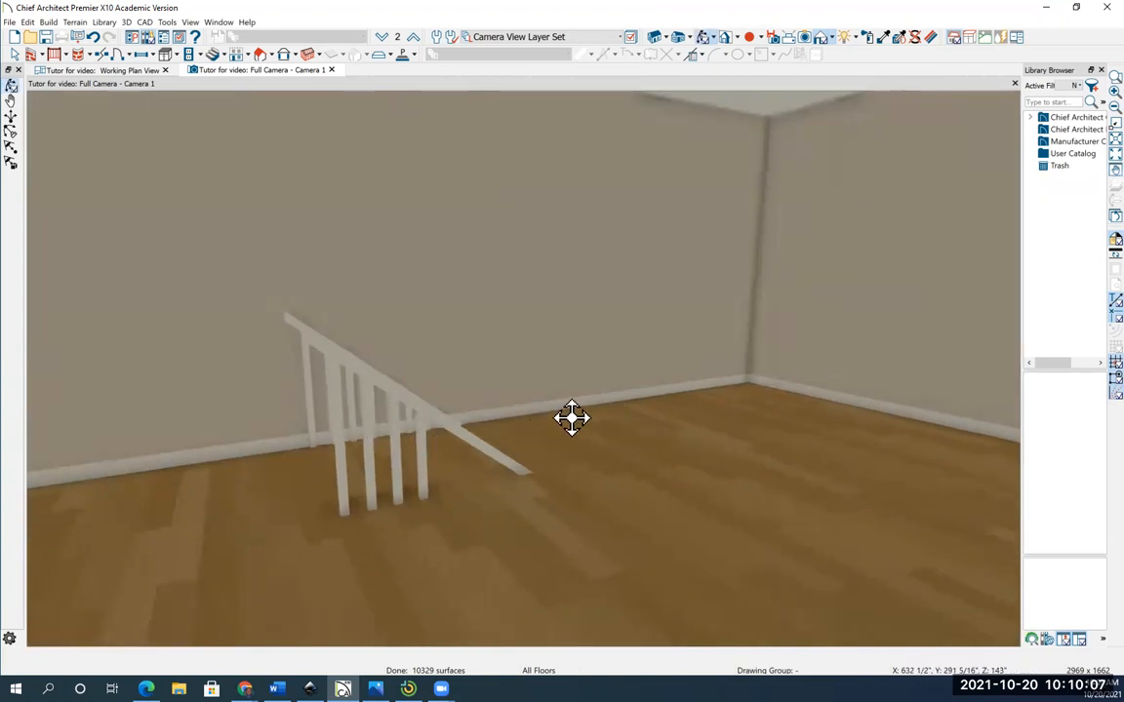
left_click(332, 70)
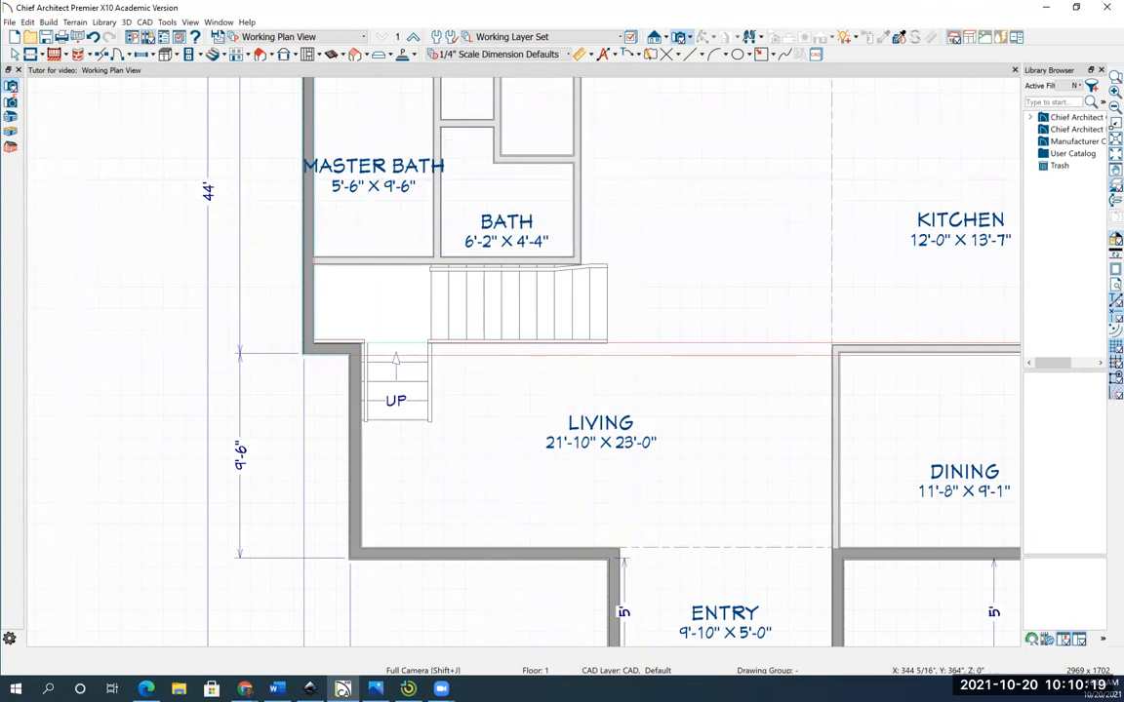
- Extend the bath's kitchen-side wall across the second stair section to just past its living-room side
left_click(15, 54)
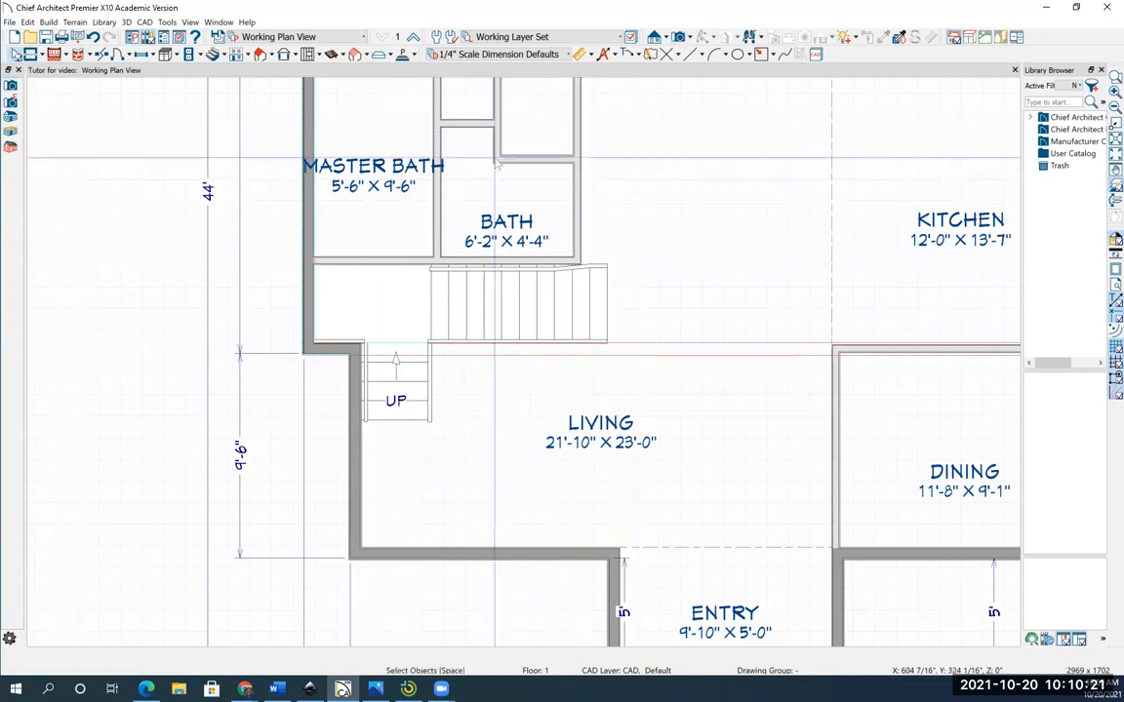
left_click(579, 186)
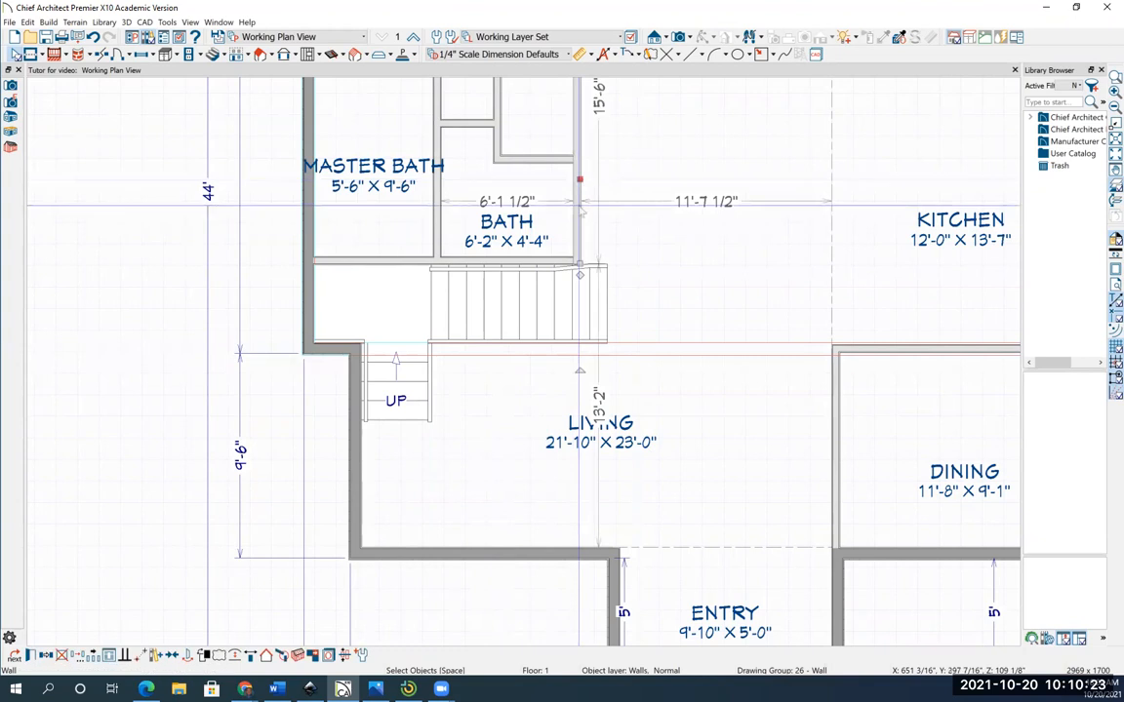
left_click_drag(579, 266, 579, 351)
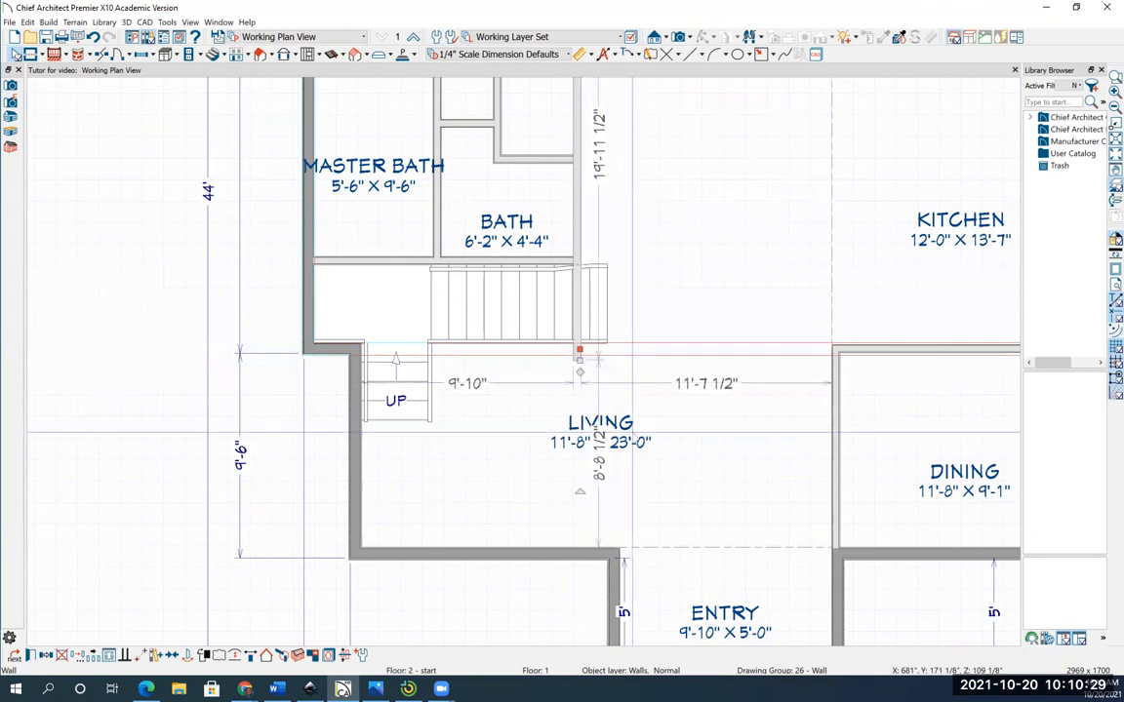
key("Escape")
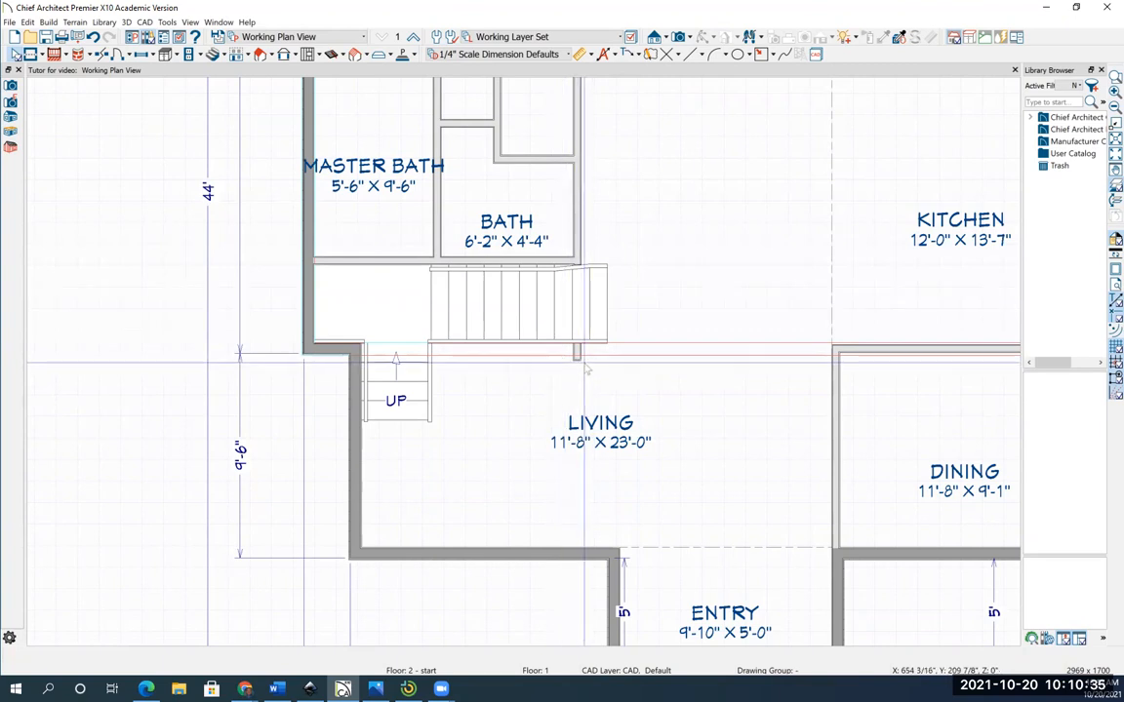
- Draw a stepped run of straight interior walls from the extended bath wall around the stairs to the exterior side wall
left_click(32, 55)
left_click(51, 88)
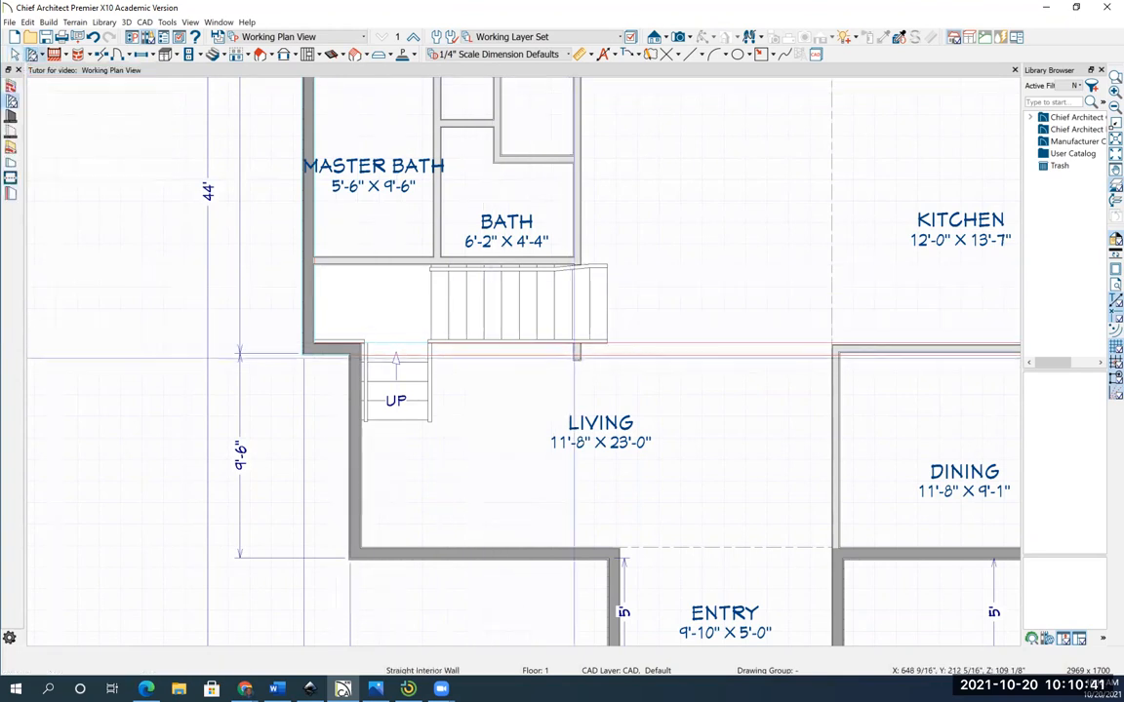
mouse_move(577, 358)
left_mouse_down()
mouse_move(472, 357)
mouse_move(471, 388)
left_mouse_up()
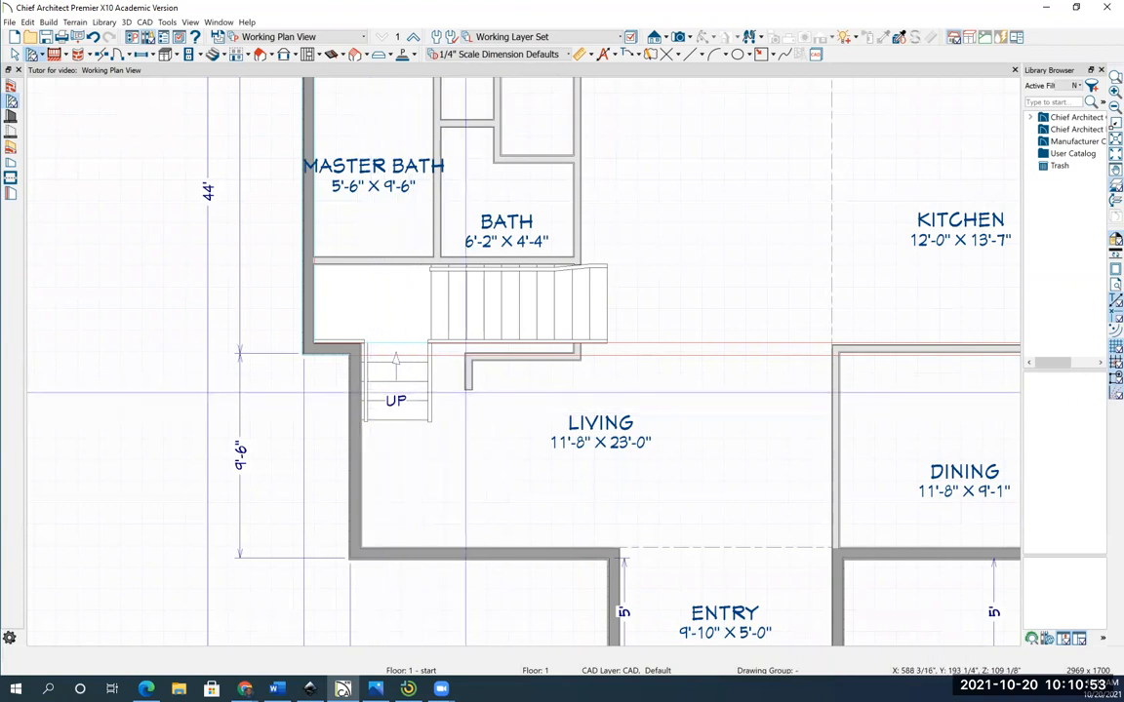
left_click_drag(466, 390, 362, 391)
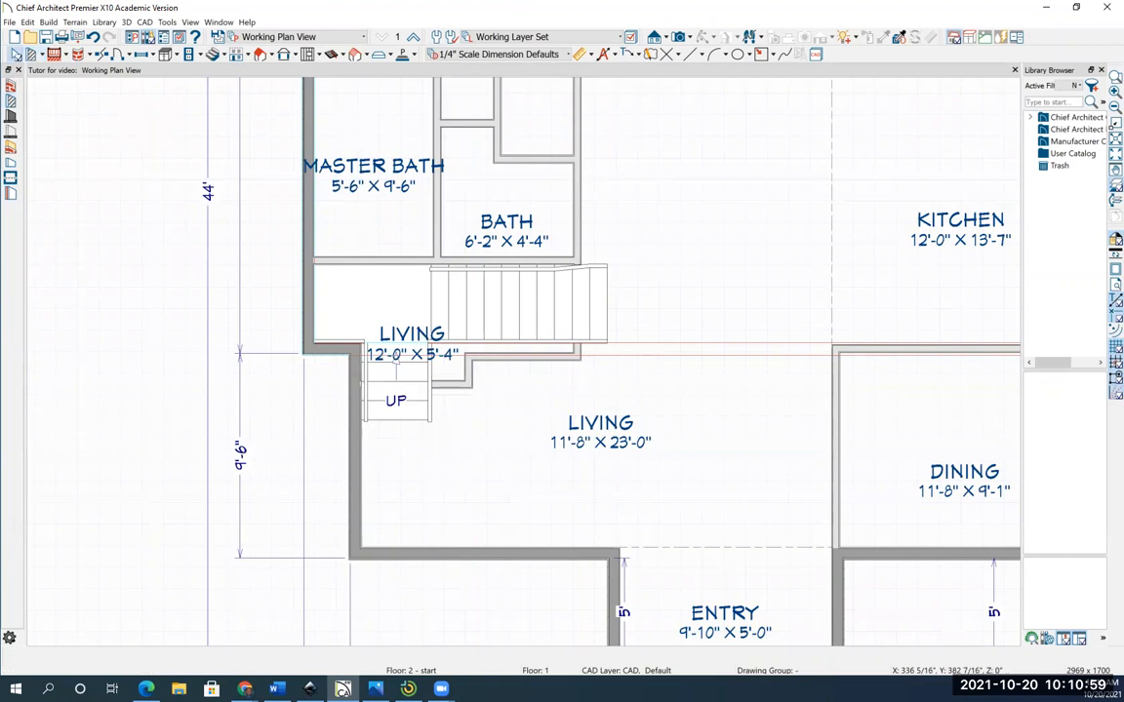
- Move the interior wall crossing the short stair section toward the entry, 5'-8 7/16" from the bath wall
left_click(449, 390)
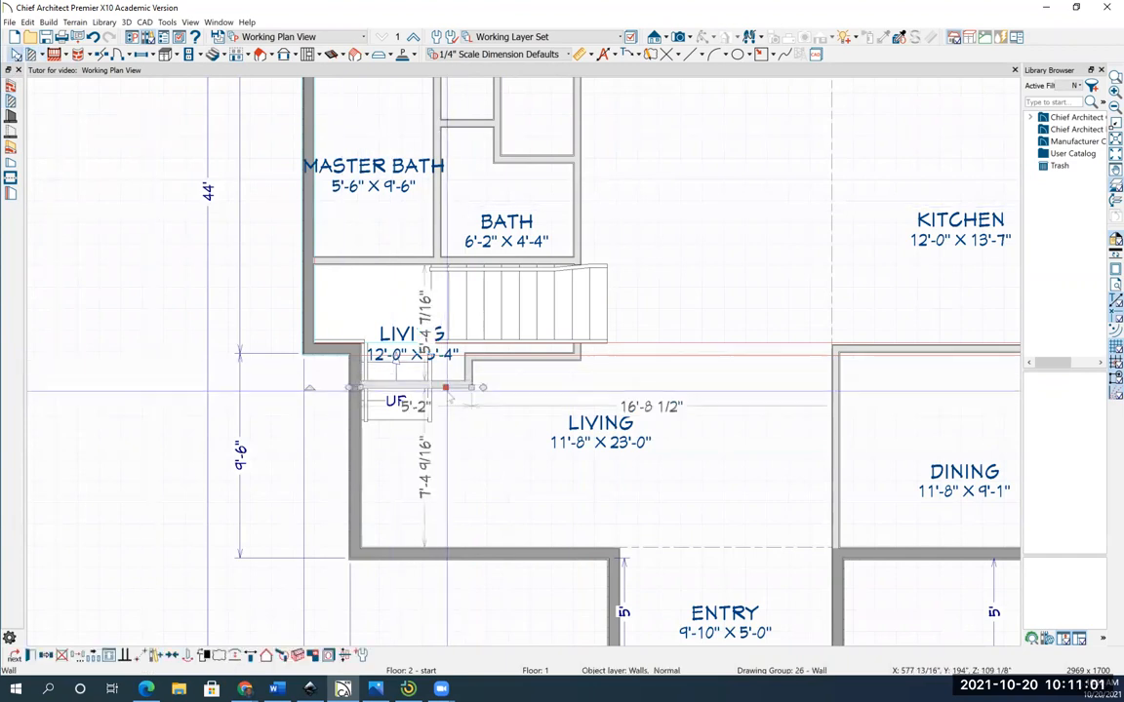
scroll(448, 398, "up", 2)
left_click_drag(447, 384, 446, 396)
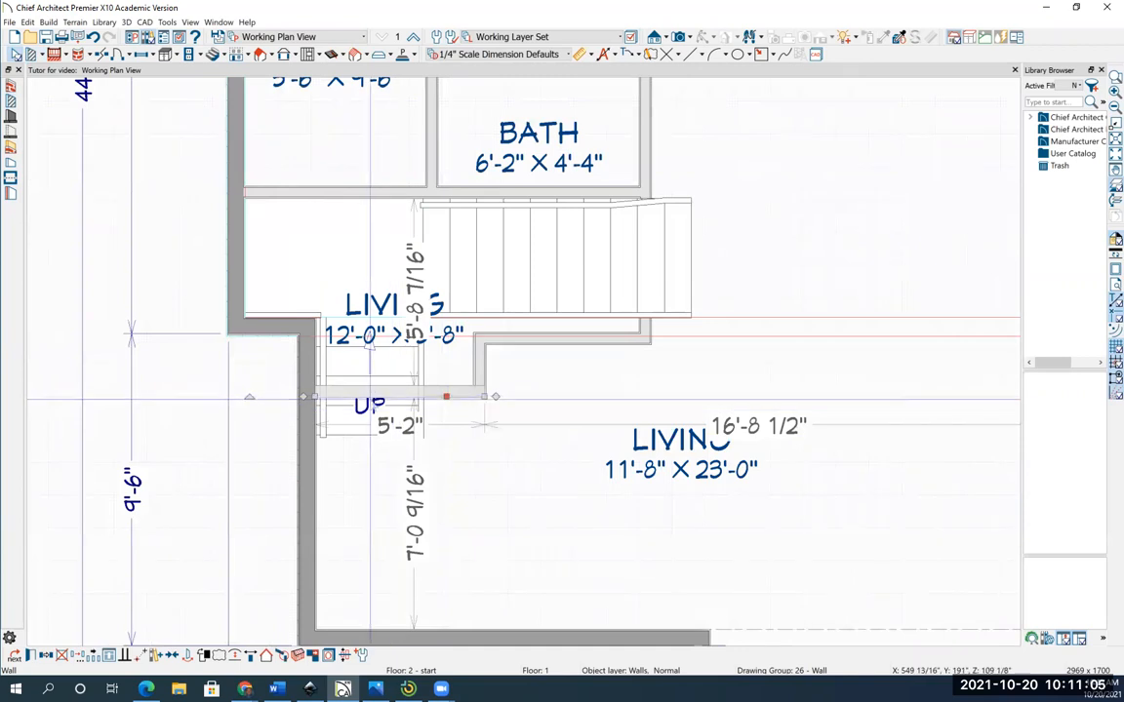
key("Escape")
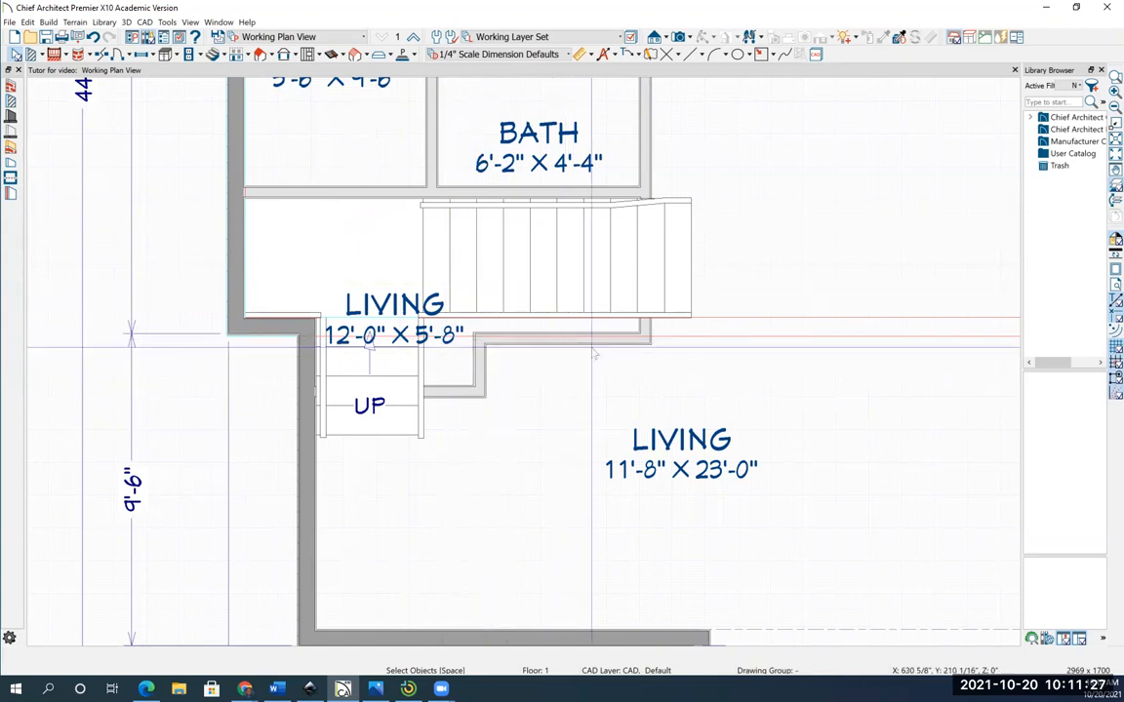
- Move the 5'-0 1/2" enclosing wall under the second stair section, flush with the section's living-room side
scroll(592, 352, "up", 2)
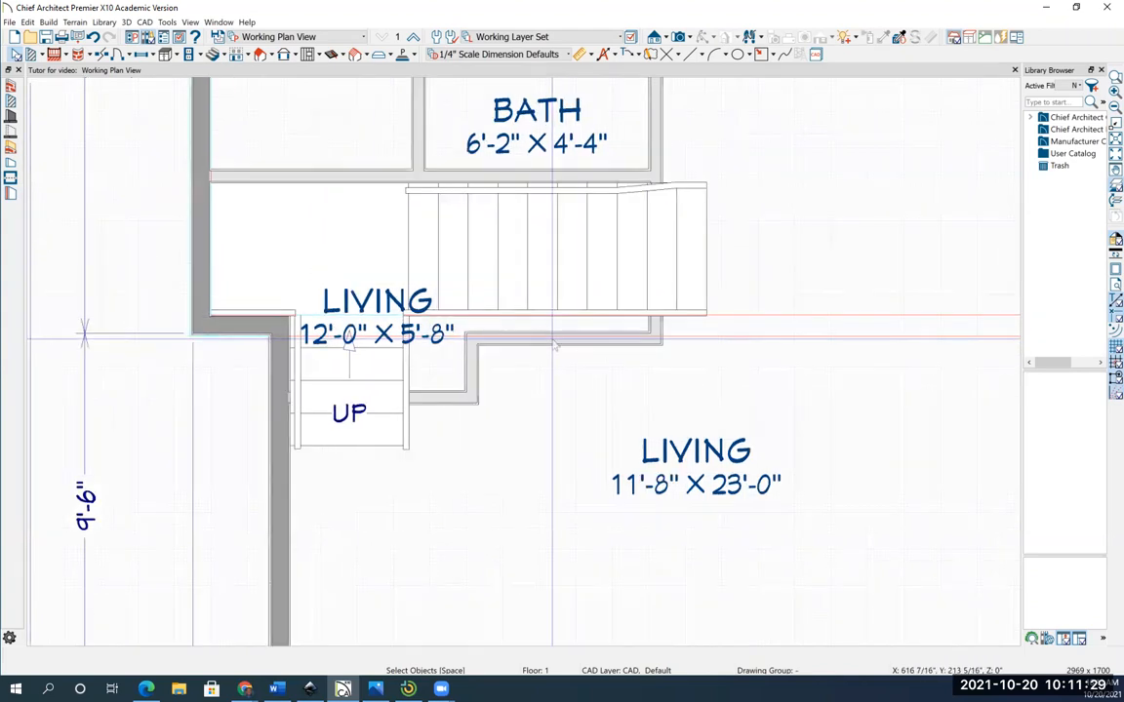
scroll(554, 344, "up", 1)
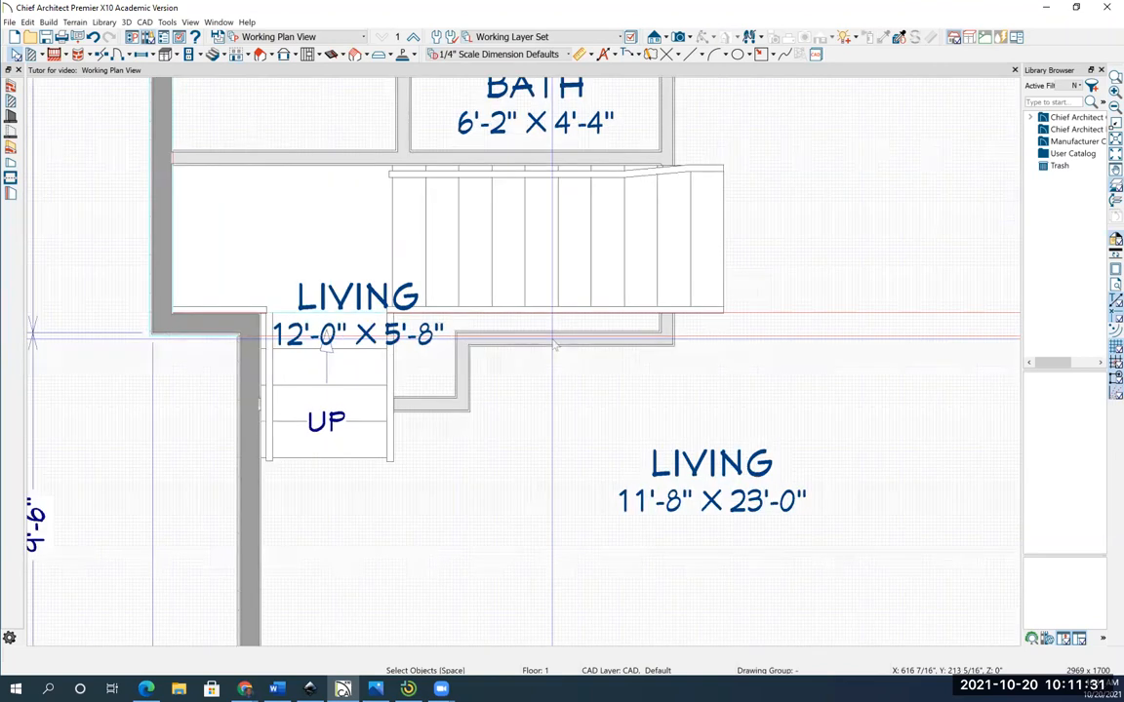
scroll(554, 345, "up", 2)
left_click_drag(576, 345, 576, 298)
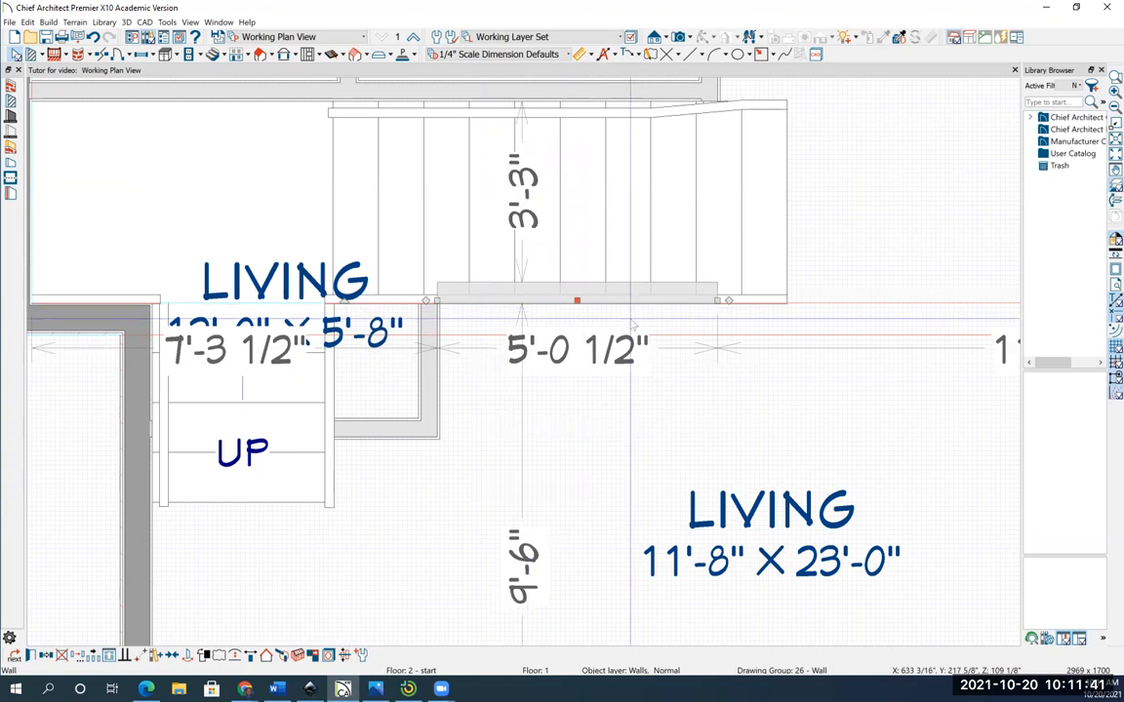
- Move the short perpendicular enclosing wall under the short stair section, flush with the section's living-room side
scroll(632, 324, "up", 2)
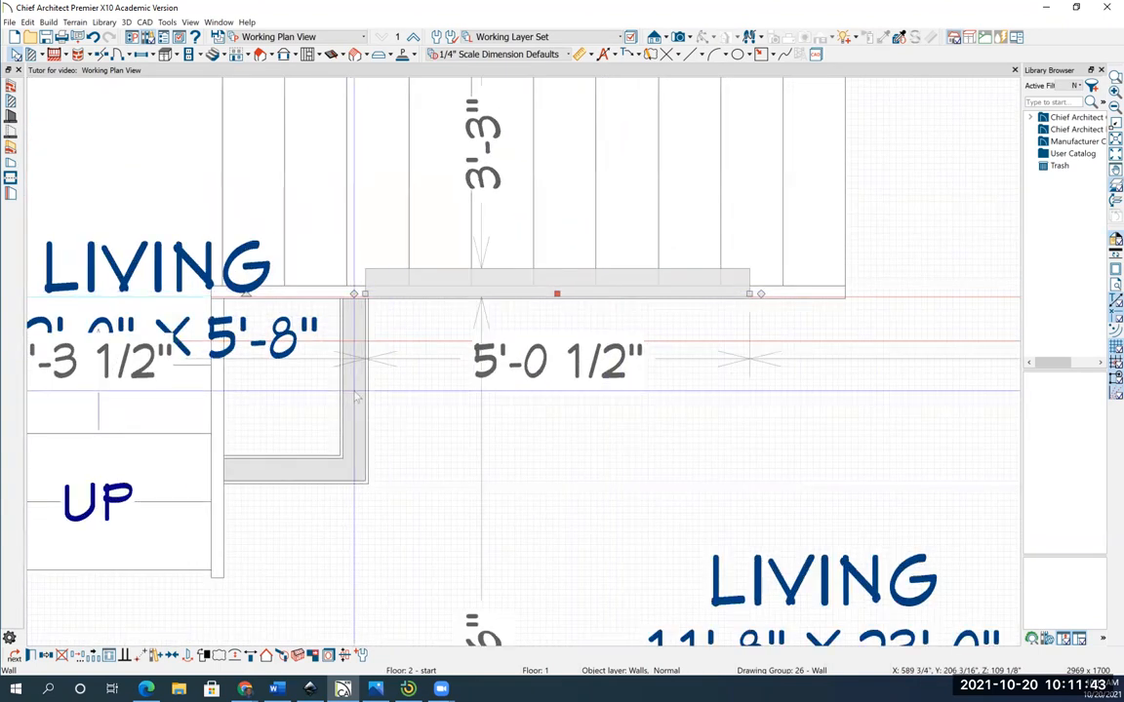
left_click(356, 395)
left_click_drag(356, 385, 216, 385)
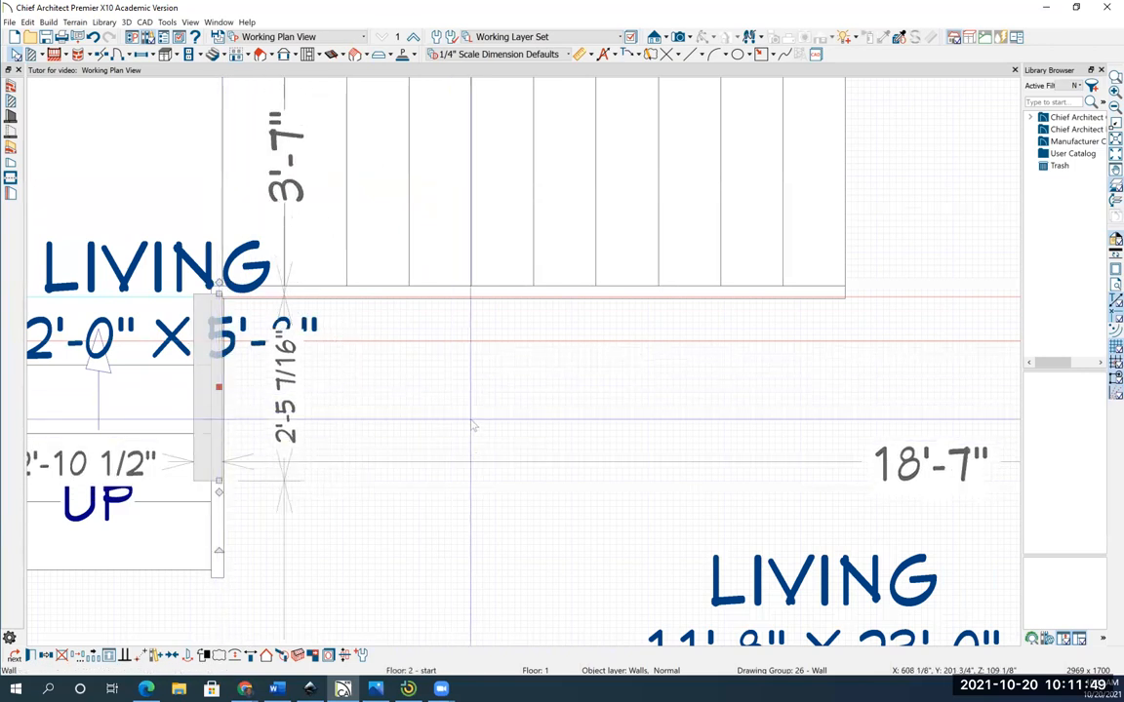
scroll(481, 421, "down", 1)
scroll(481, 422, "down", 3)
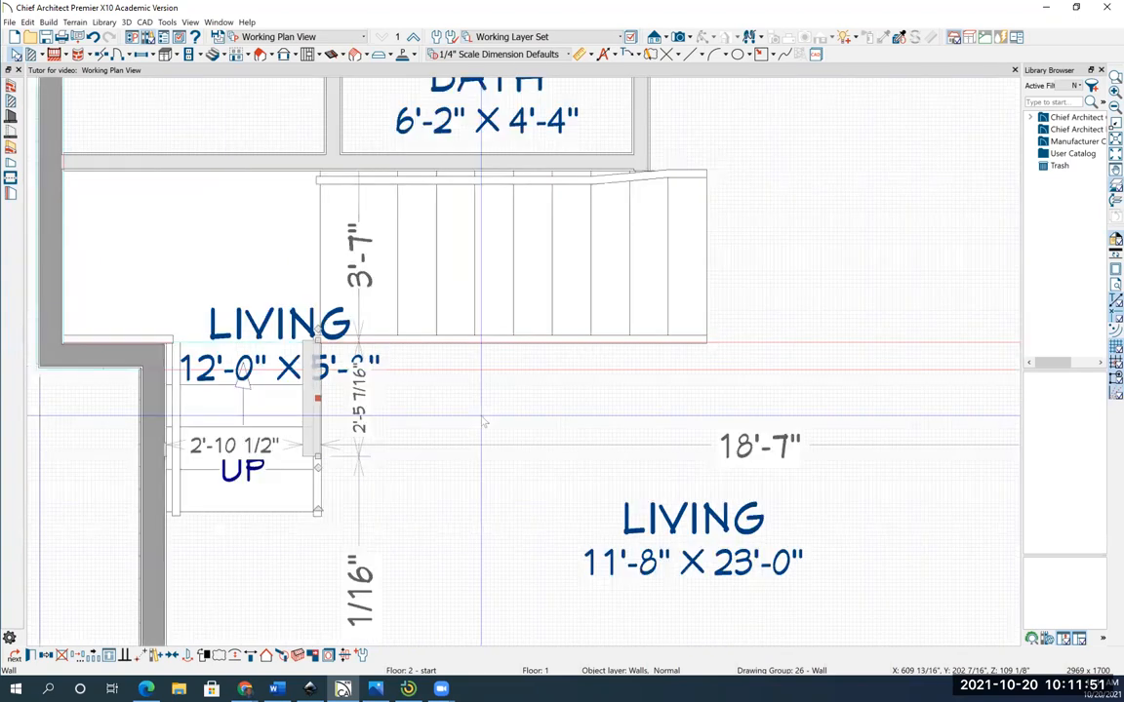
- Create a full camera view from the living room toward the enclosed staircase to check the new walls
left_click(679, 37)
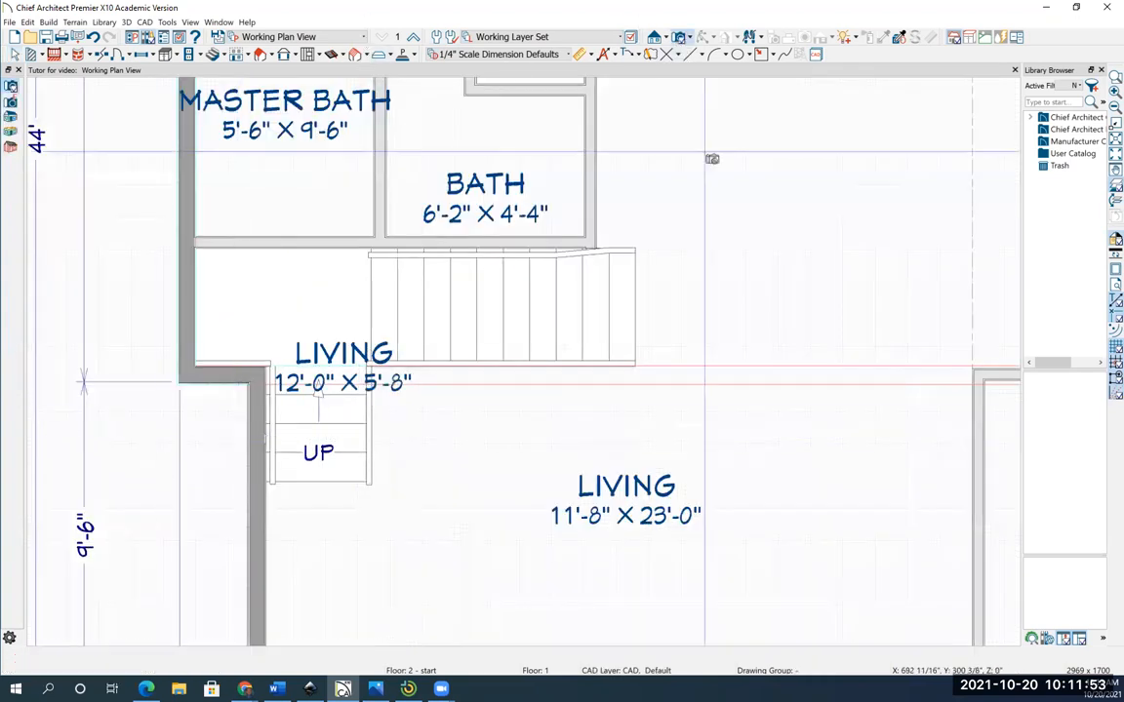
left_click_drag(898, 588, 801, 529)
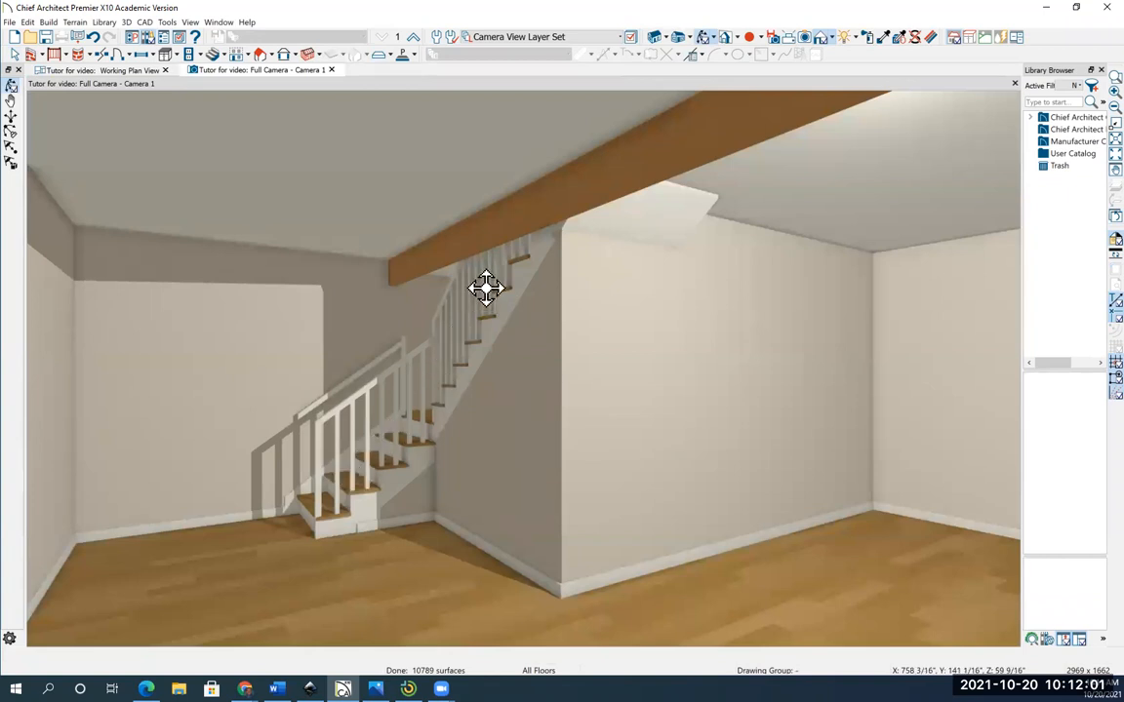
- On floor 2, draw a straight interior wall about 13'-8" long from the exterior wall along the stairs' bath side to the top step
left_click(15, 56)
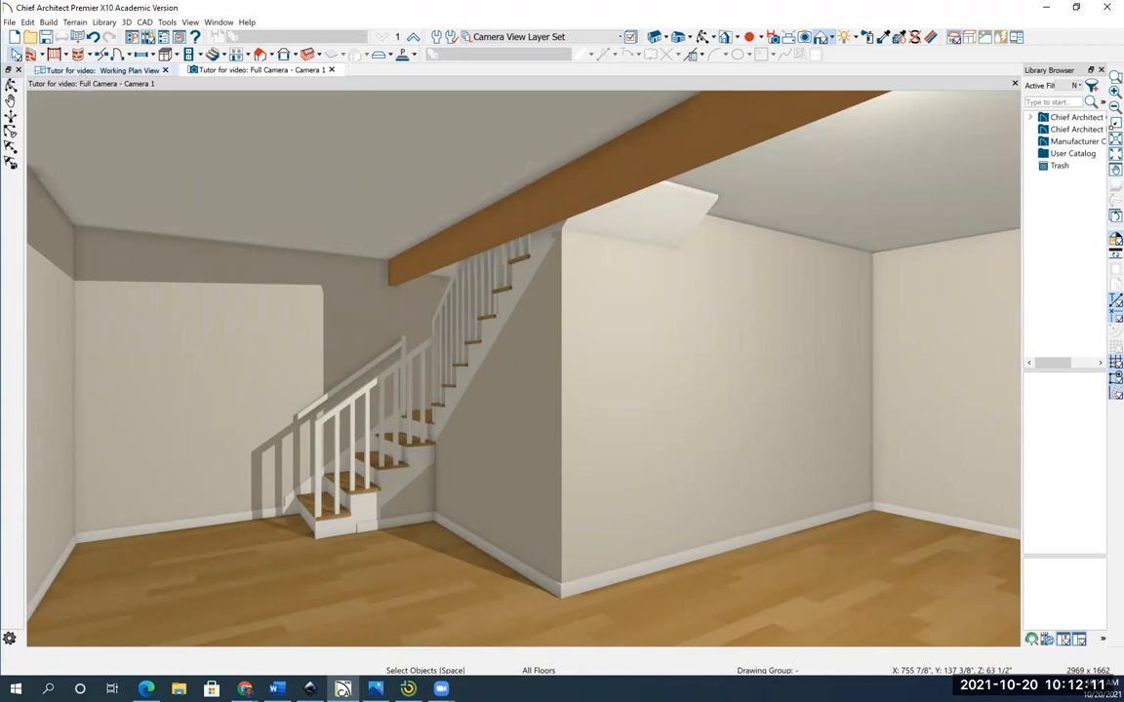
left_click(77, 71)
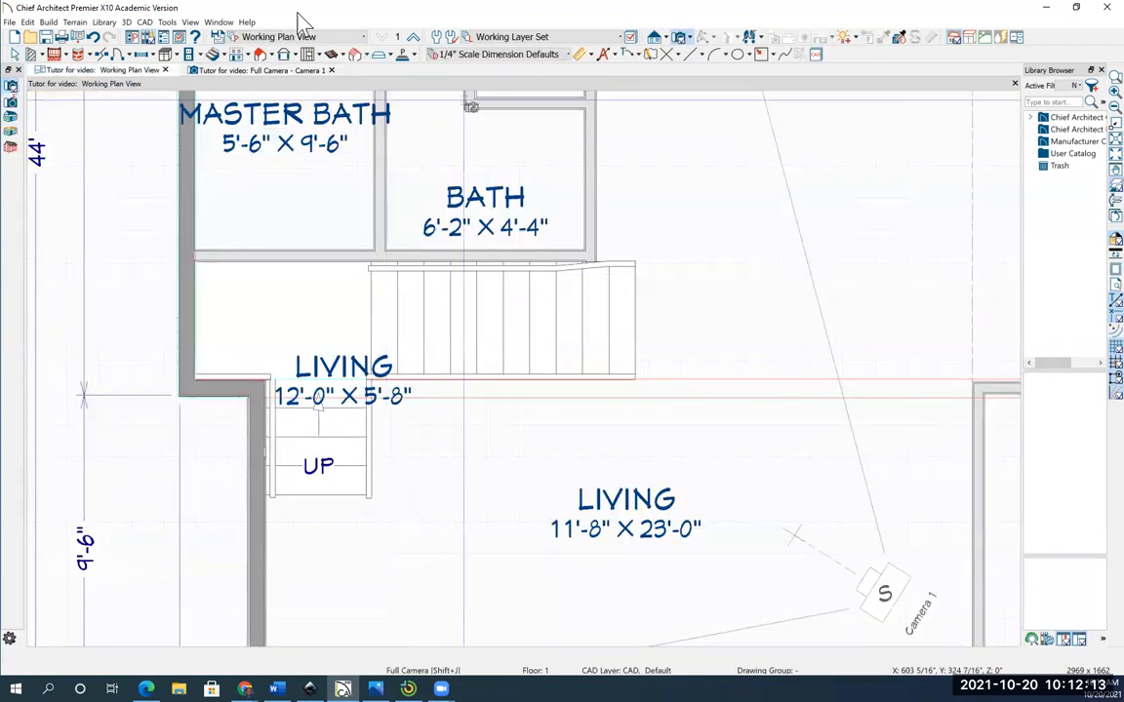
key("Page_Up")
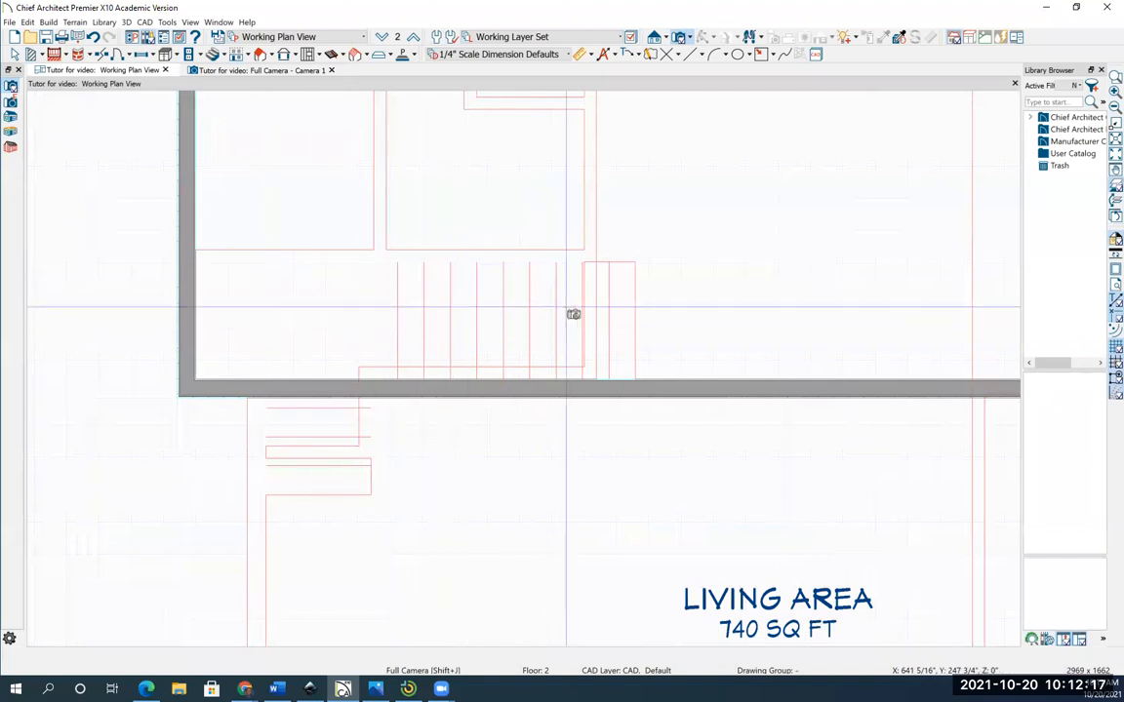
middle_click_drag(564, 308, 542, 398)
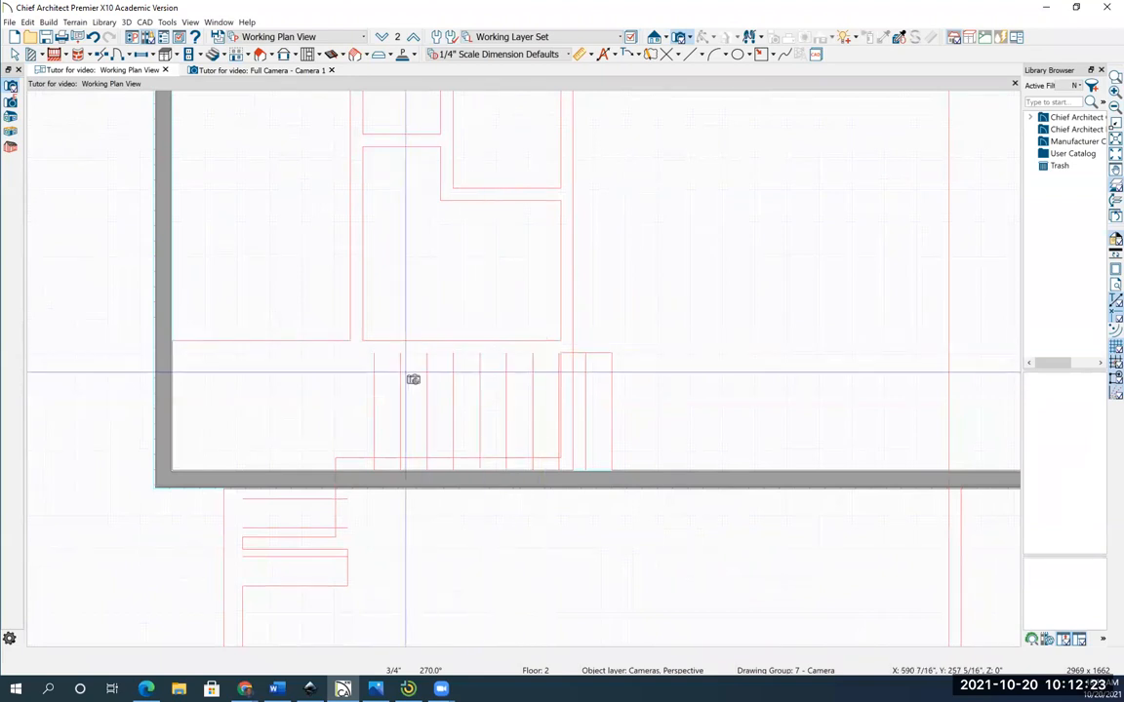
scroll(406, 373, "up", 1)
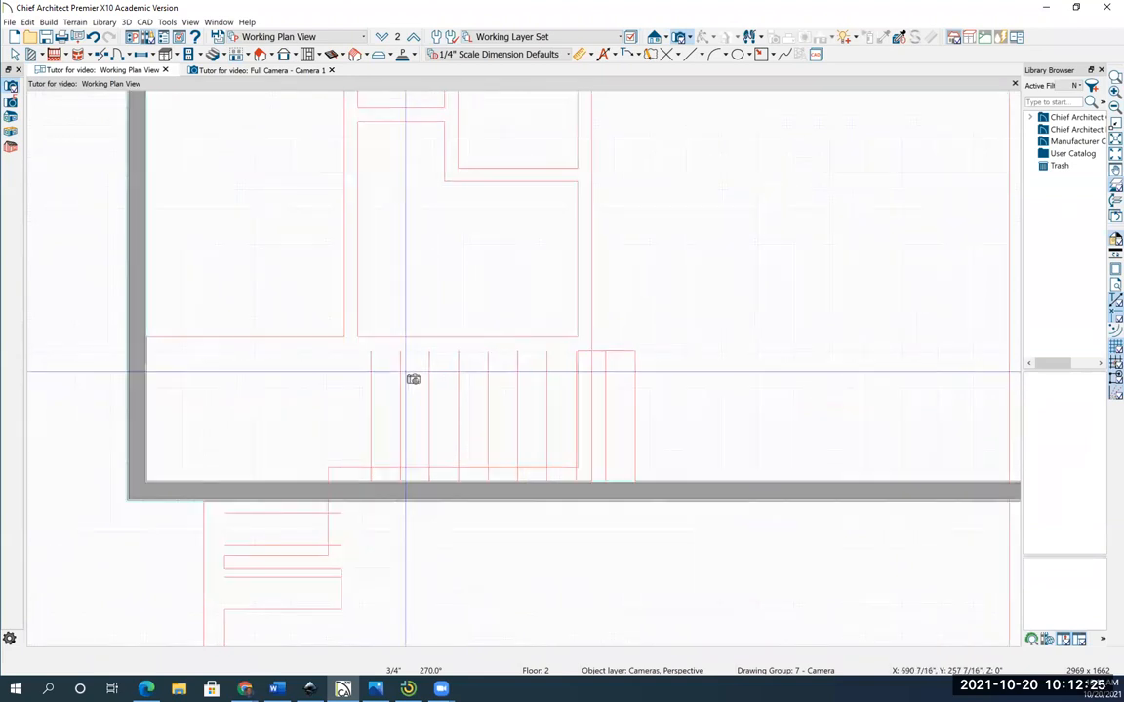
scroll(406, 373, "up", 1)
scroll(406, 373, "up", 1)
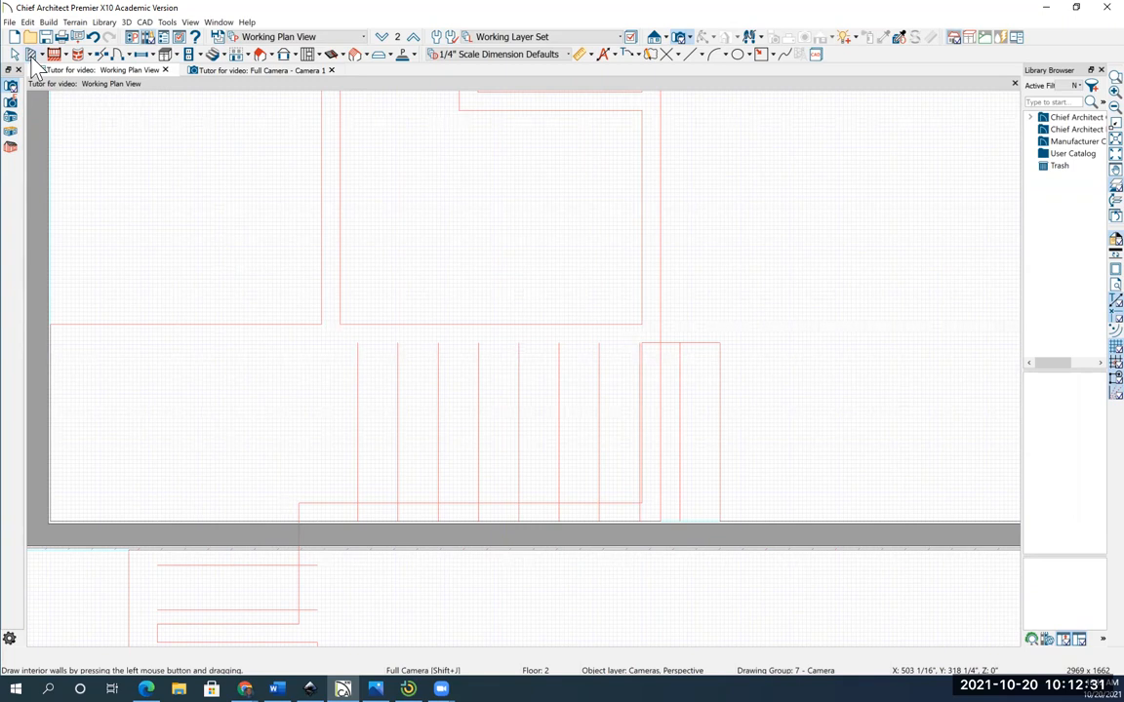
left_click(30, 55)
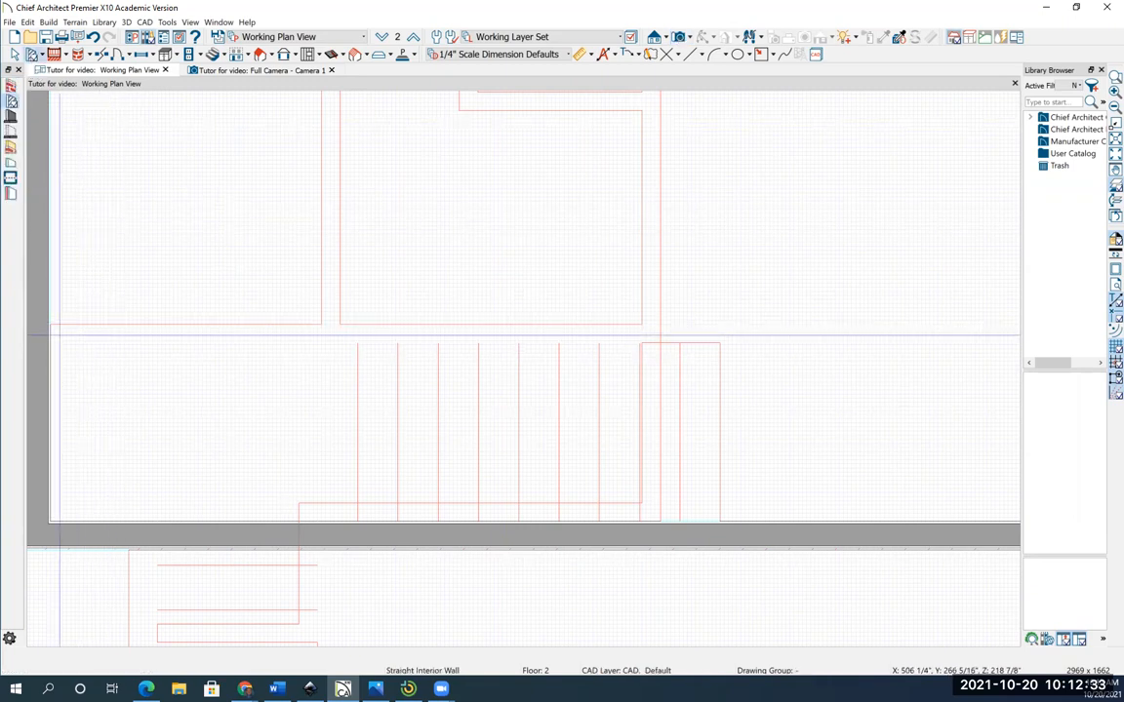
left_click_drag(29, 335, 671, 336)
left_click_drag(671, 293, 720, 293)
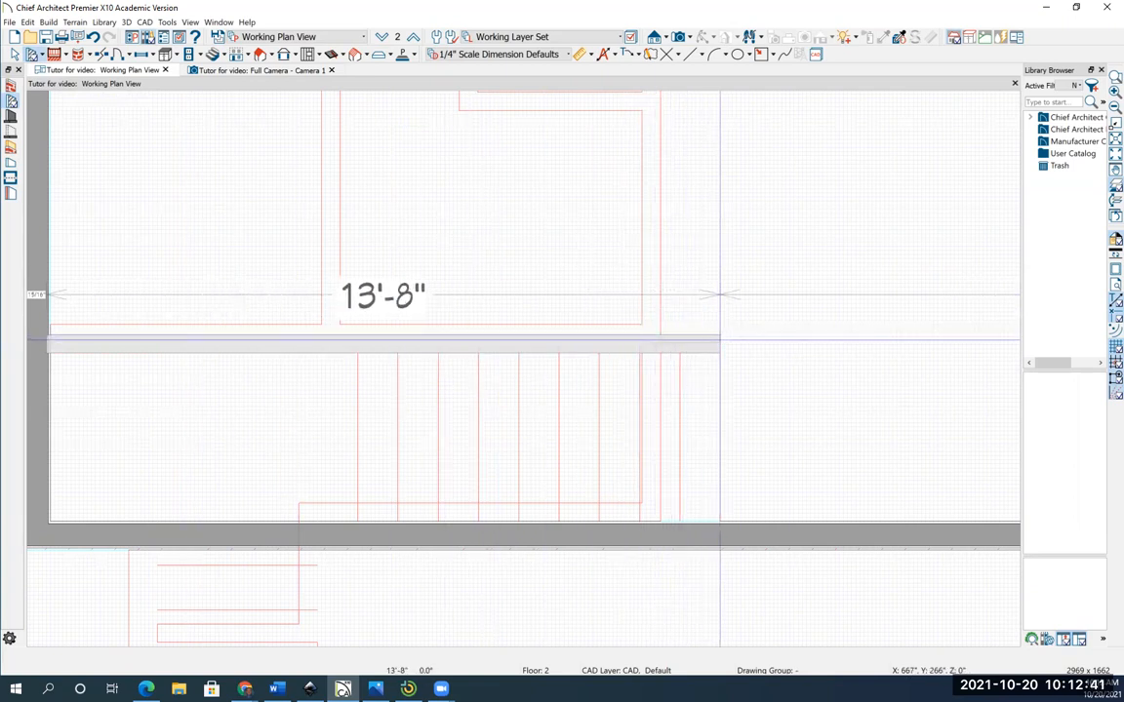
left_click_drag(720, 340, 720, 340)
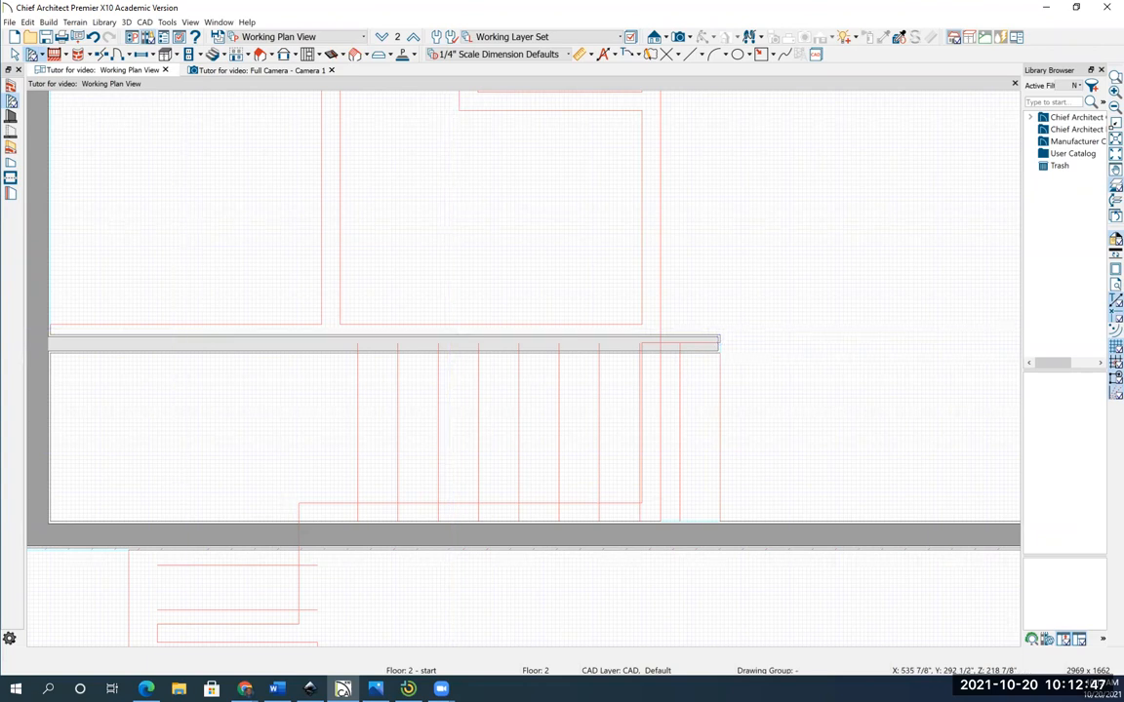
- Align the new second-floor interior wall beside the stairs with the wall below
left_click(15, 55)
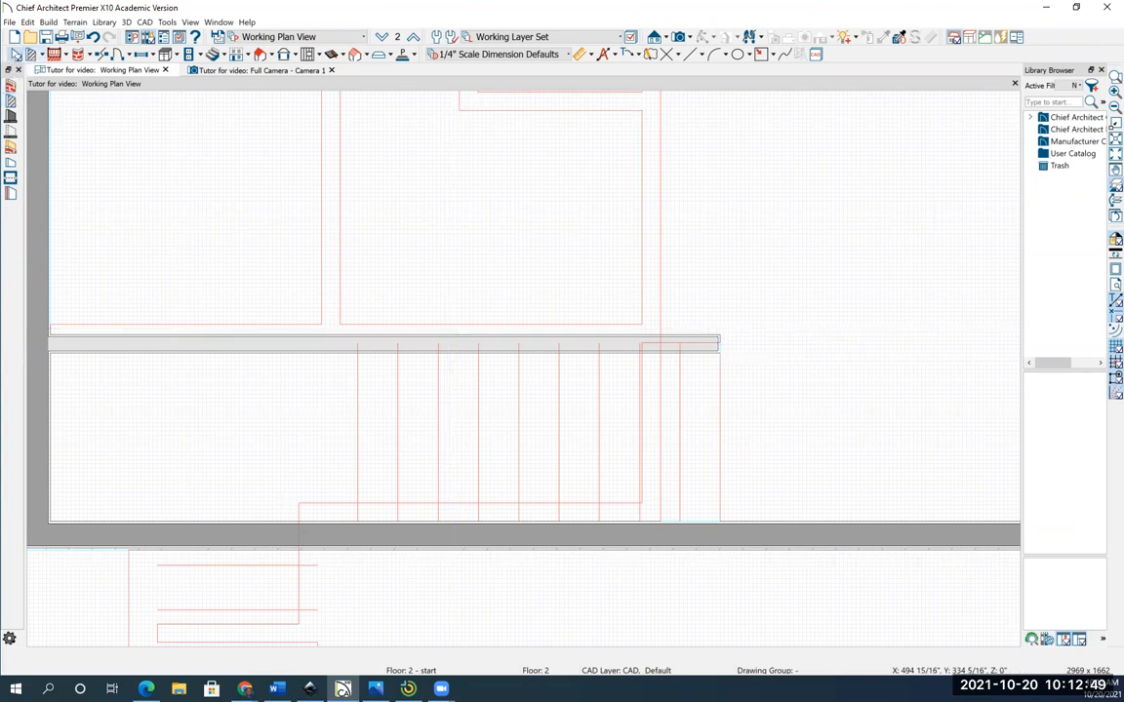
right_click(293, 341)
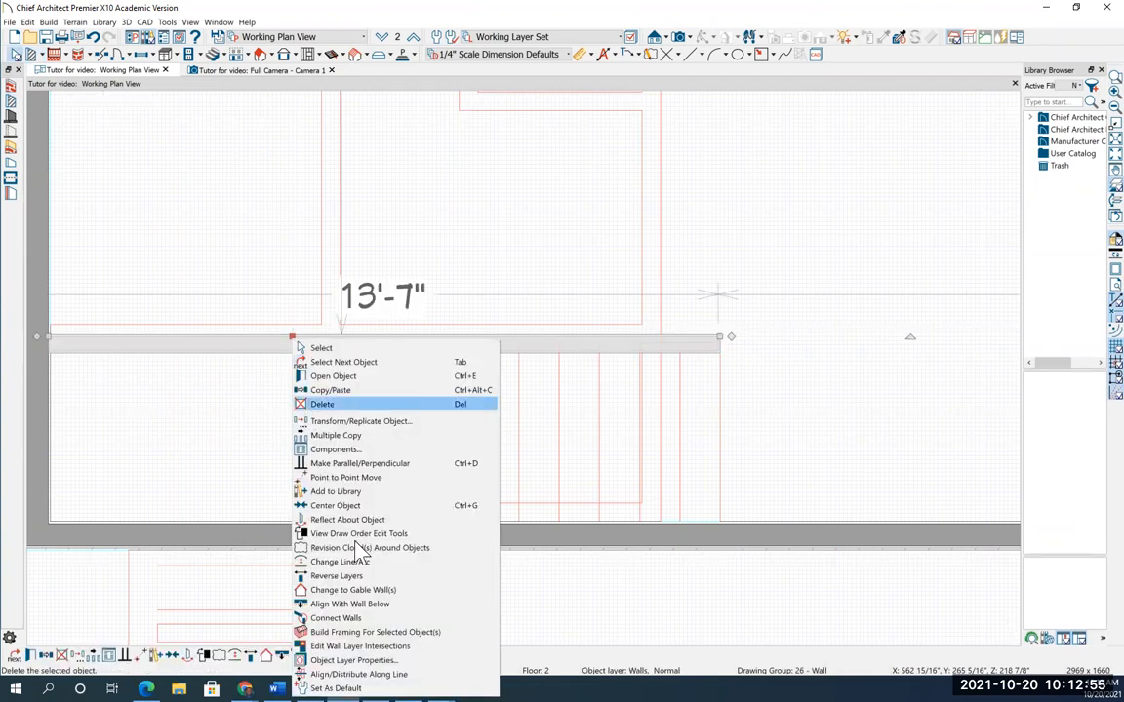
left_click(395, 604)
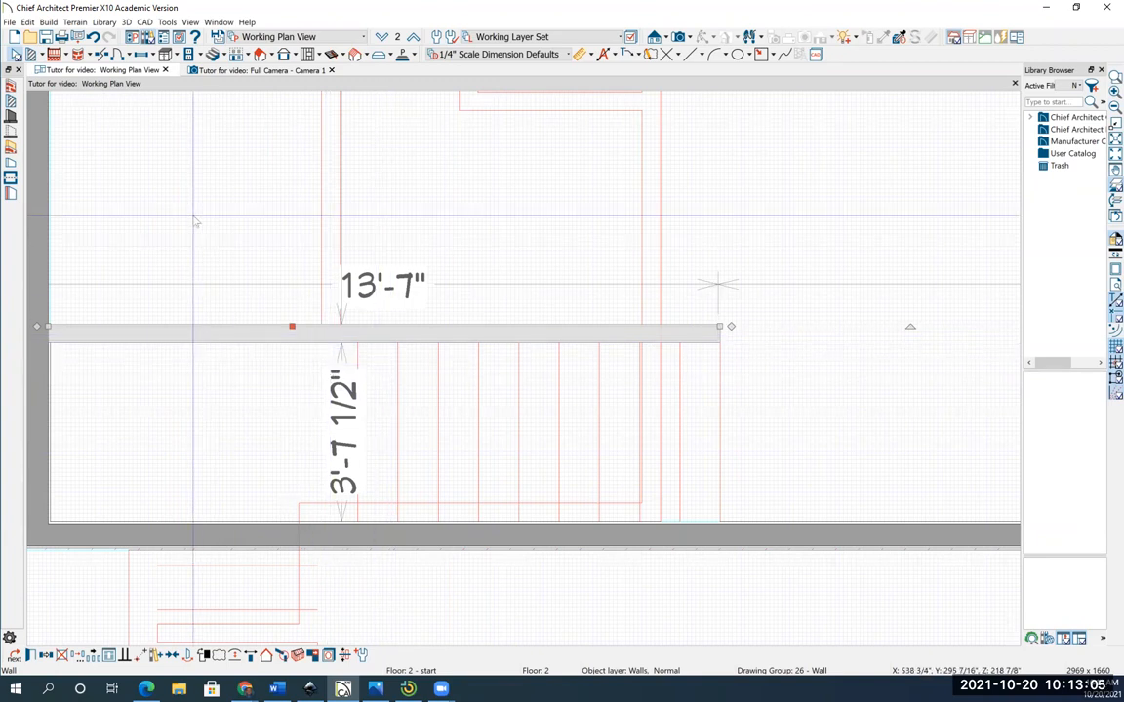
- Draw a room divider across the top of the stairs, from the interior wall's free end to the opposite exterior wall
left_click(41, 56)
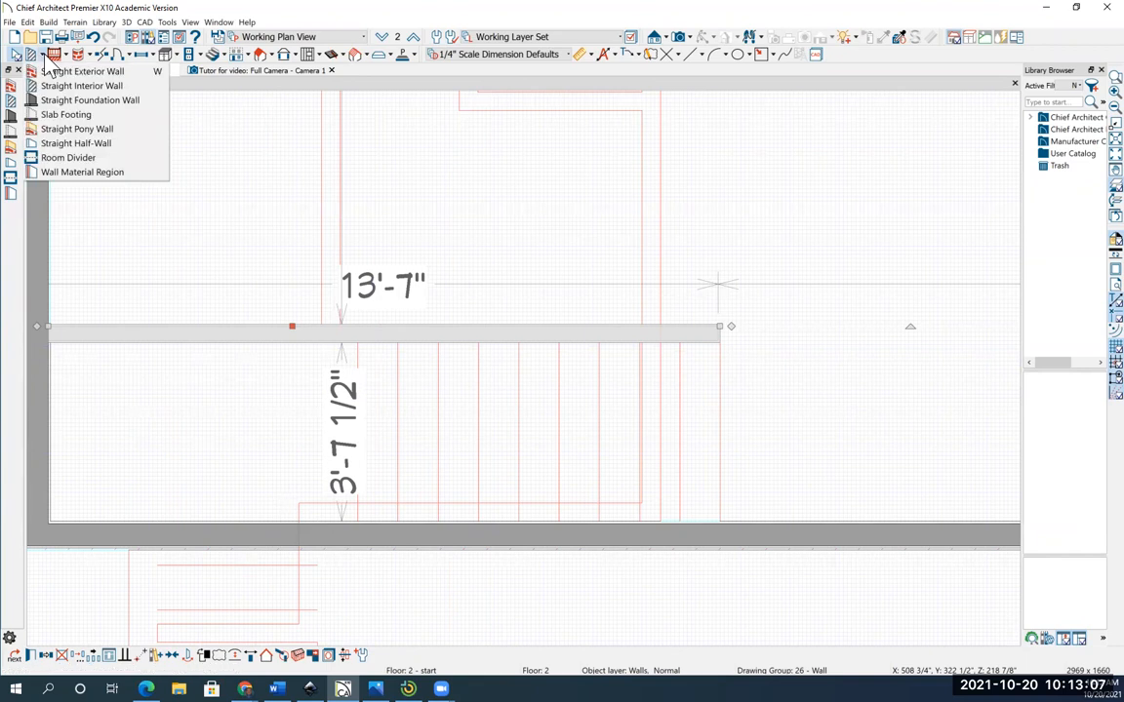
left_click(66, 158)
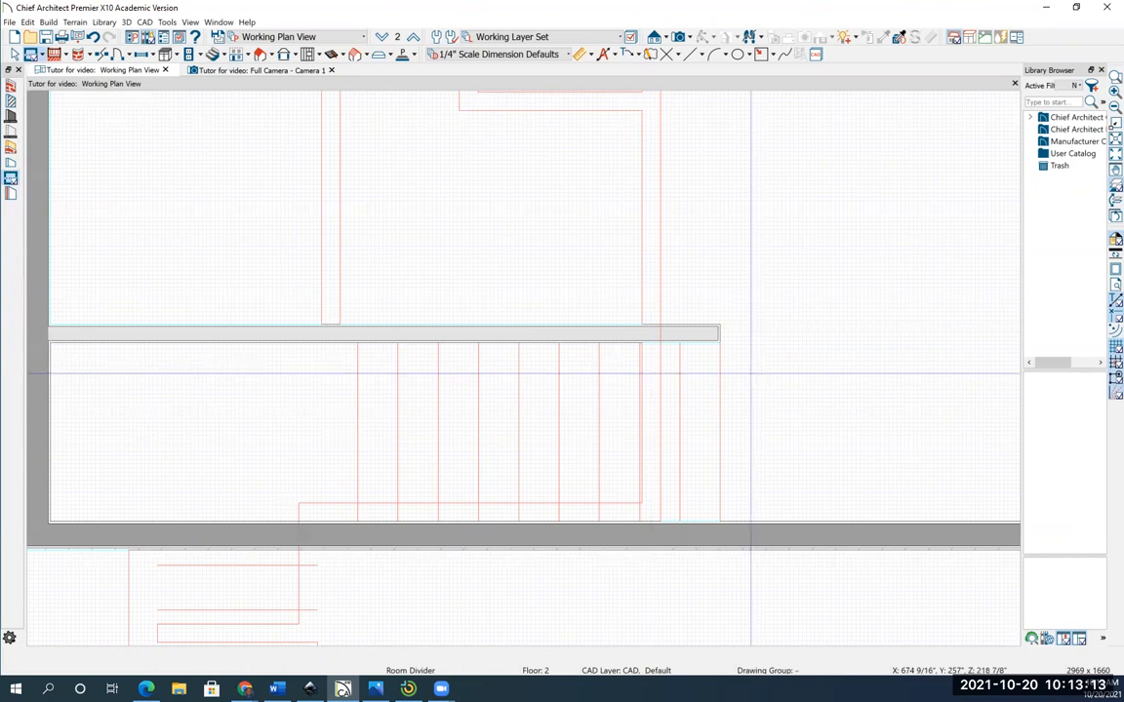
left_click_drag(720, 333, 724, 535)
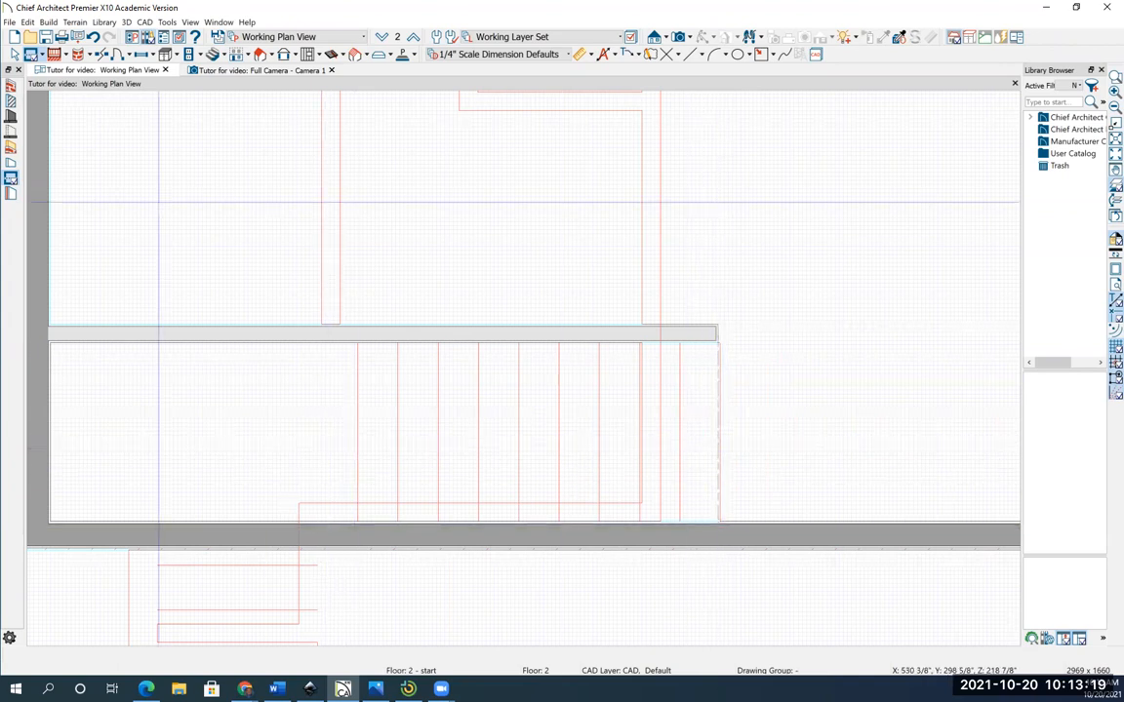
left_click(15, 55)
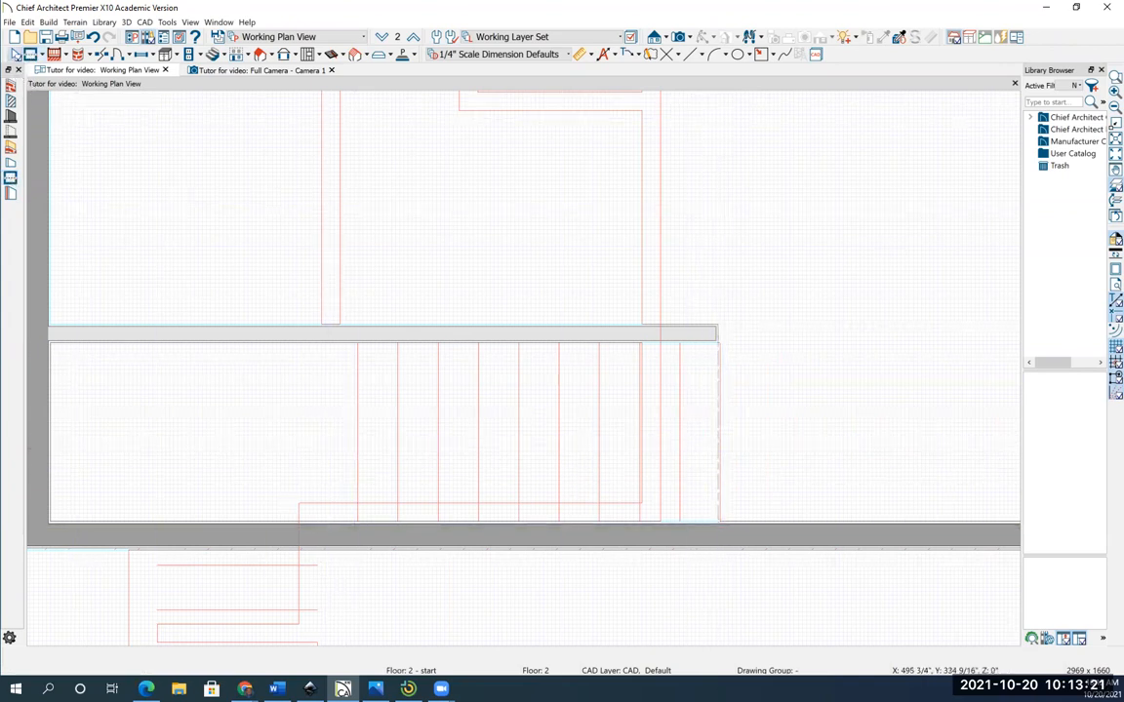
- Set the enclosed stairwell's room type to Open Below and move its room label about 1'-0" toward the interior wall
left_click(331, 412)
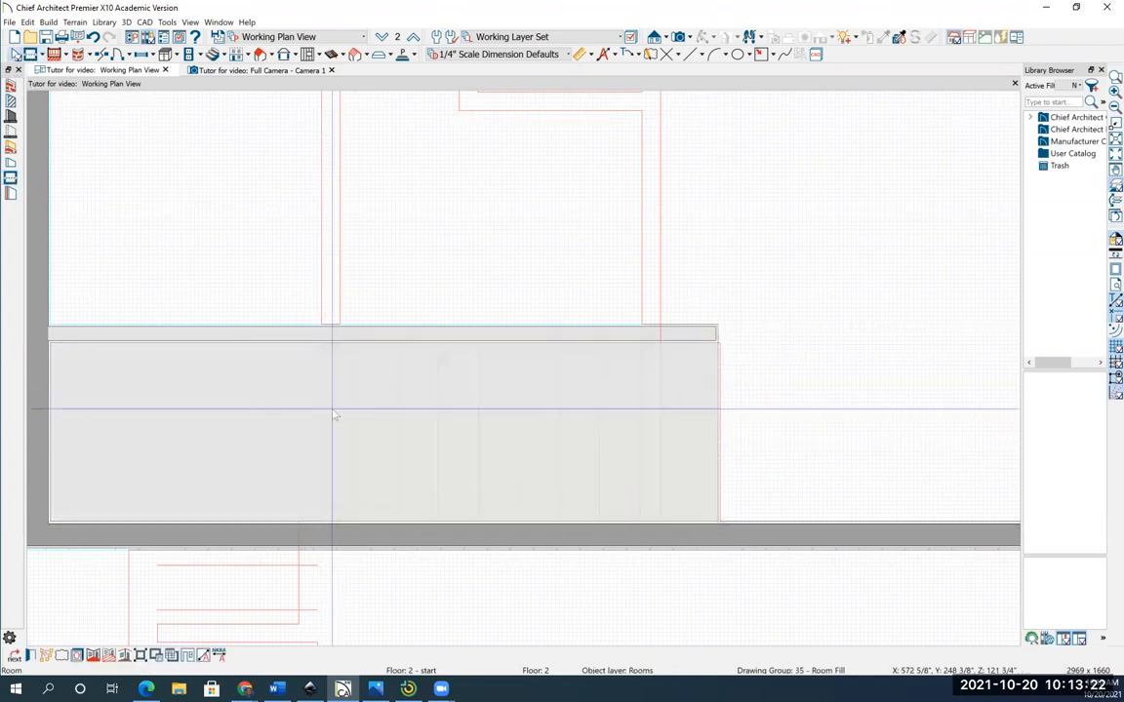
double_click(410, 430)
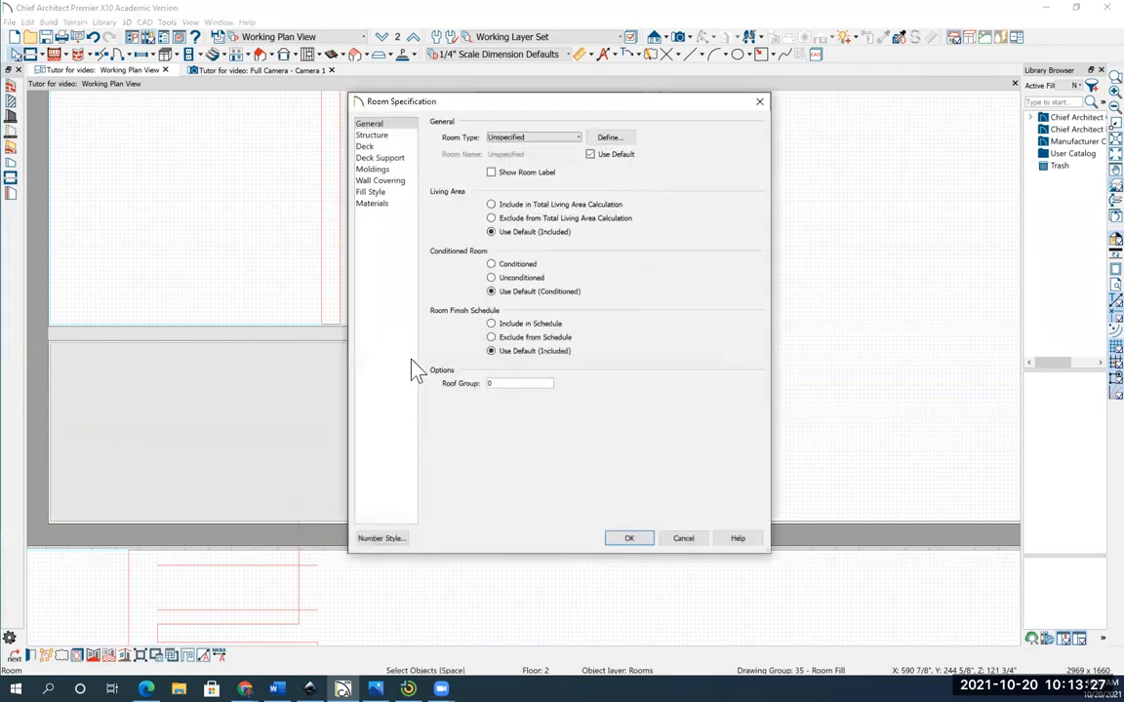
left_click(493, 138)
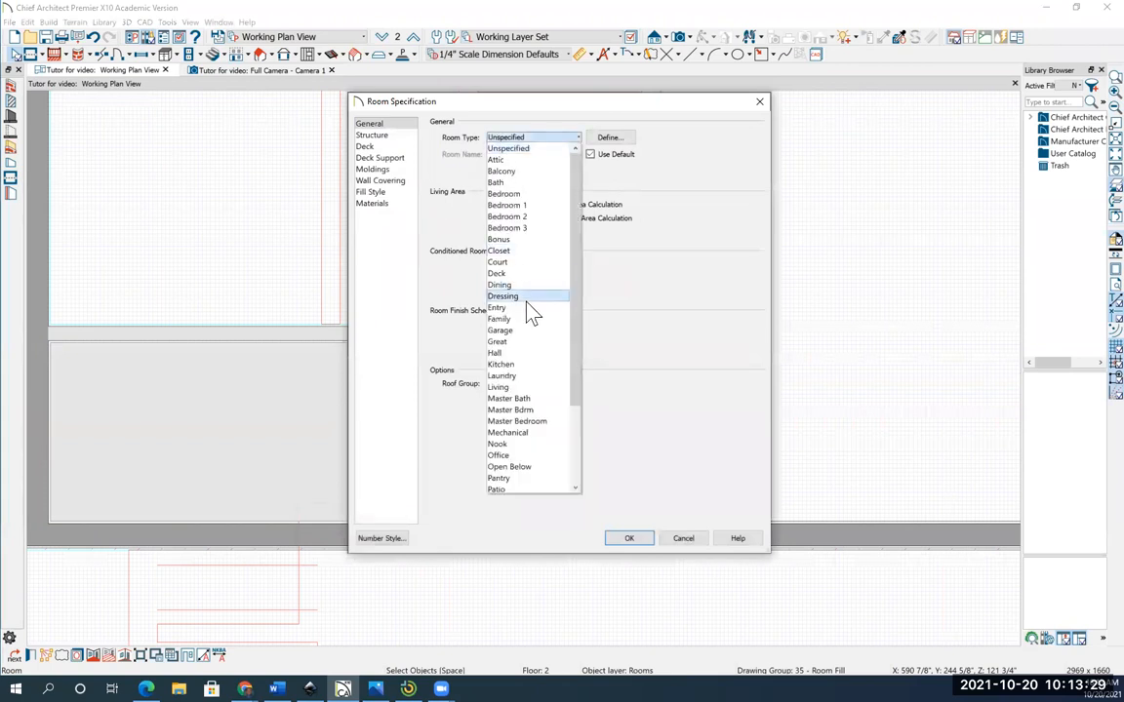
scroll(530, 322, "down", 1)
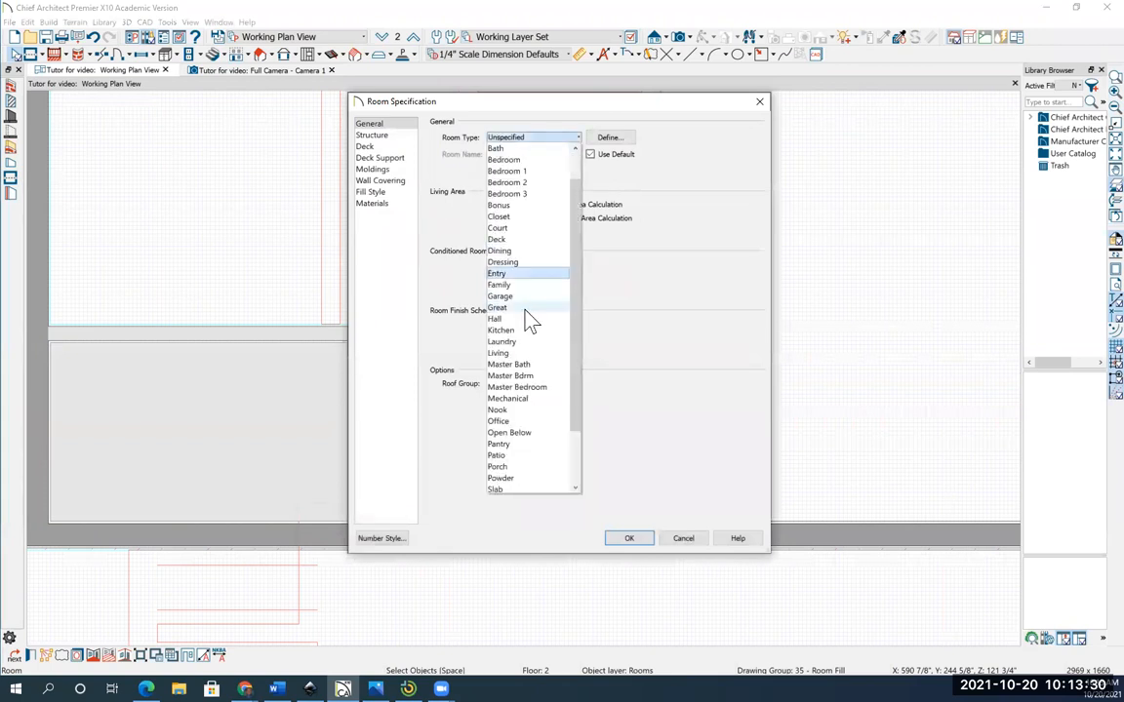
left_click(519, 434)
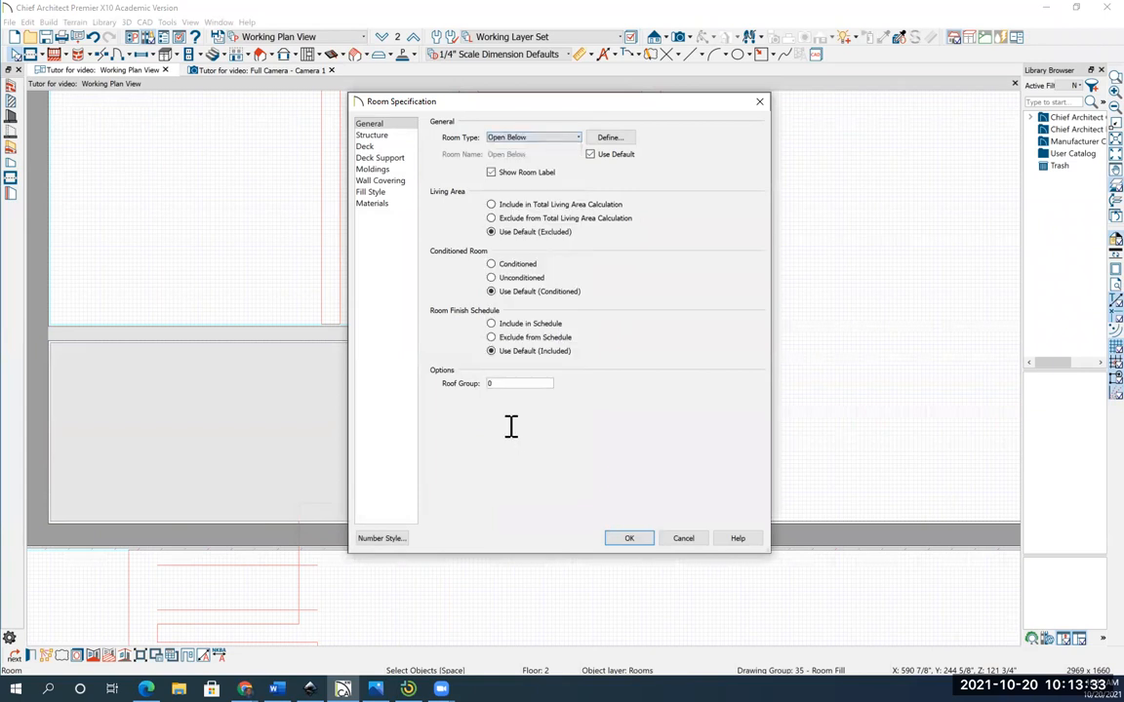
left_click(644, 540)
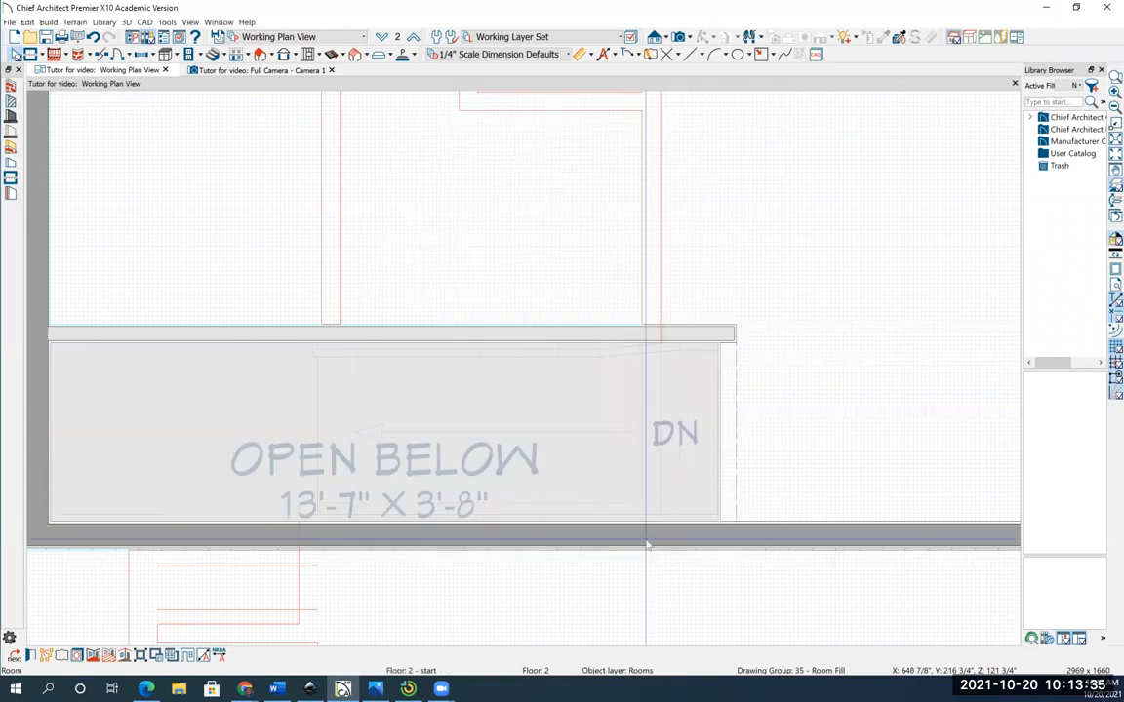
left_click(386, 459)
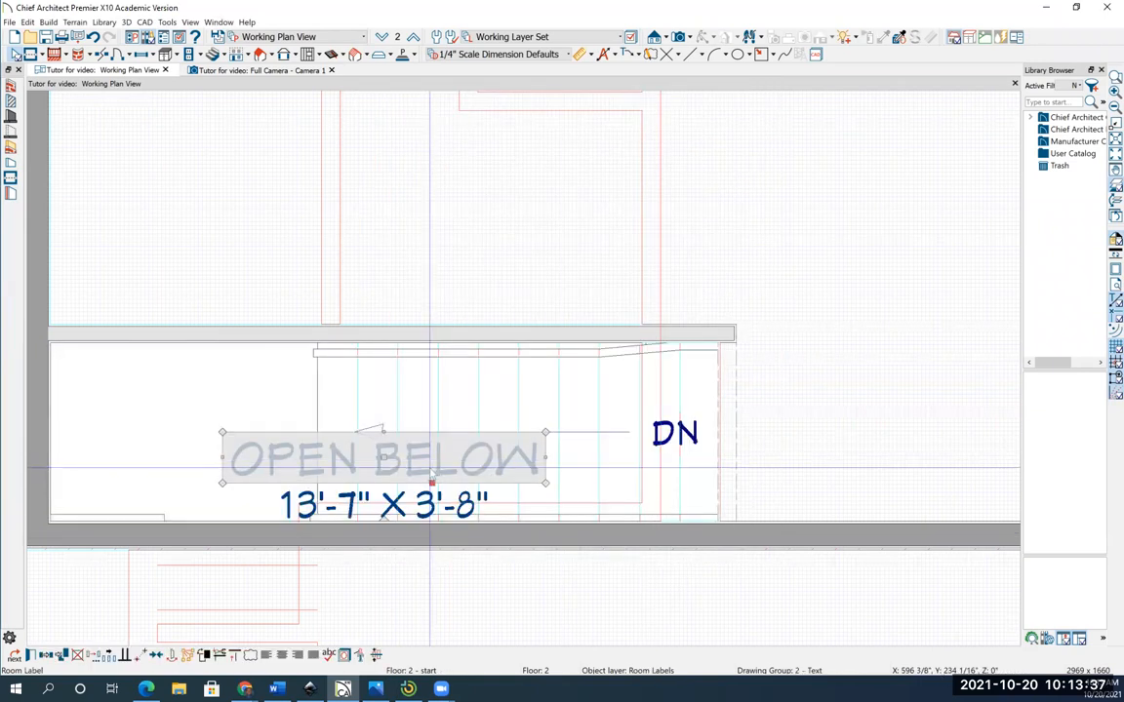
left_click_drag(382, 458, 383, 407)
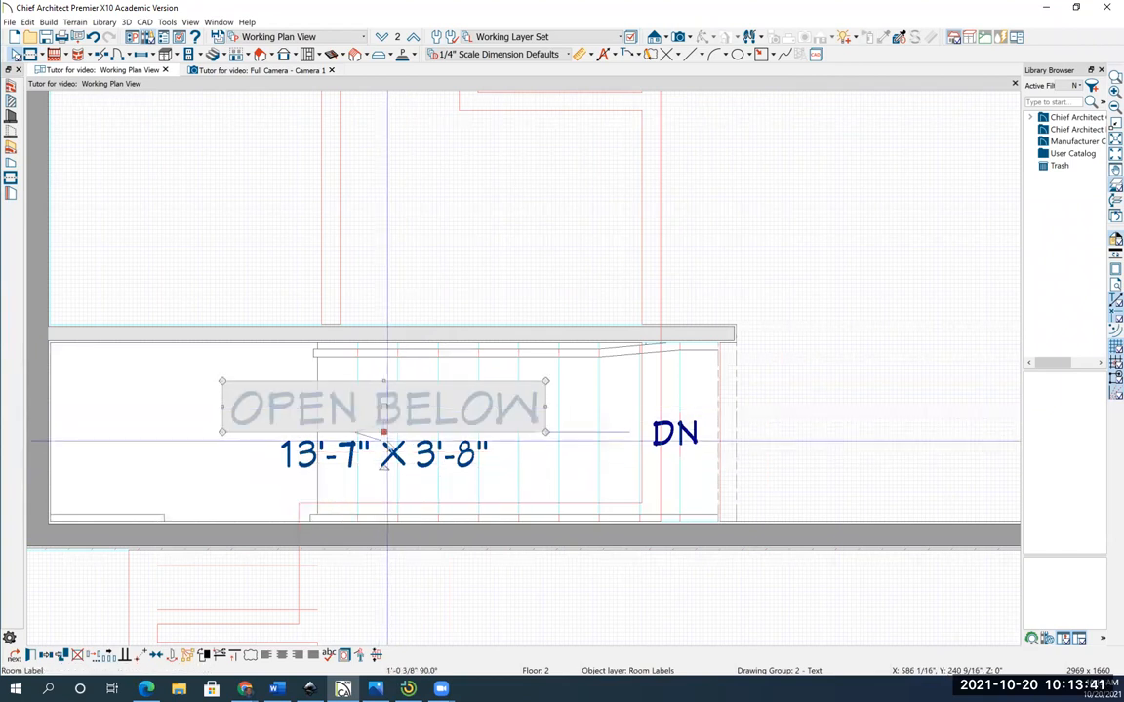
- Create a full camera view on floor 2 looking toward the stairwell and inspect the opening, railing and new wall
scroll(388, 440, "down", 3)
left_click(680, 38)
left_click_drag(926, 276, 784, 325)
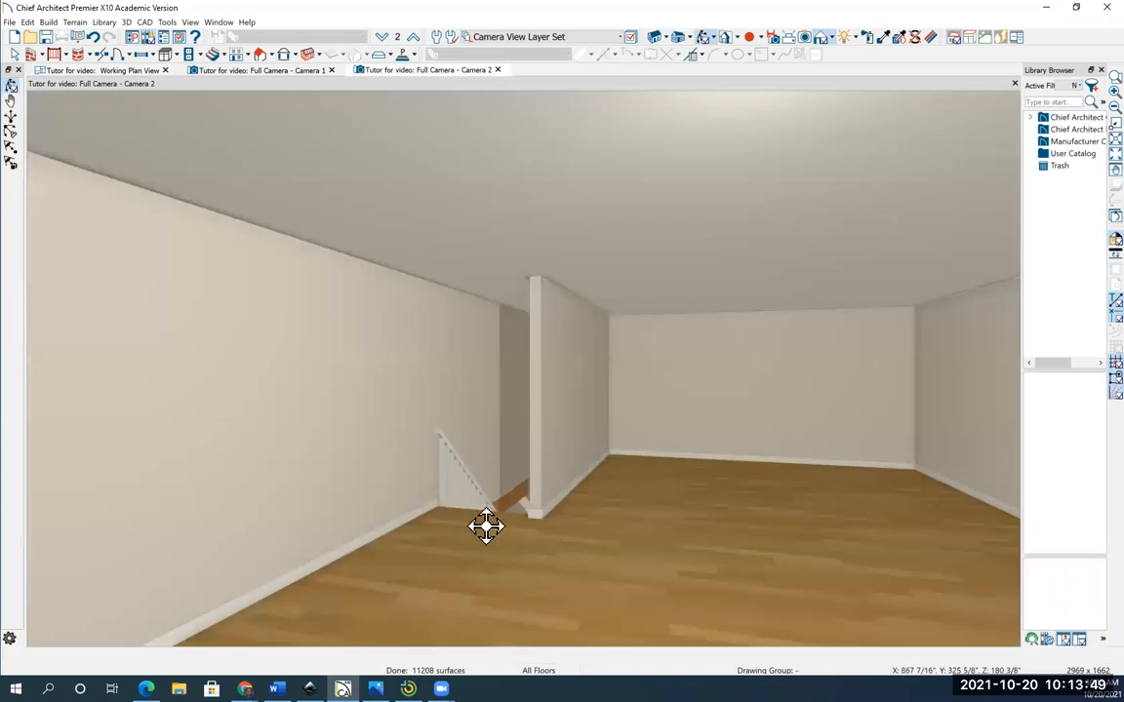
scroll(487, 474, "up", 4)
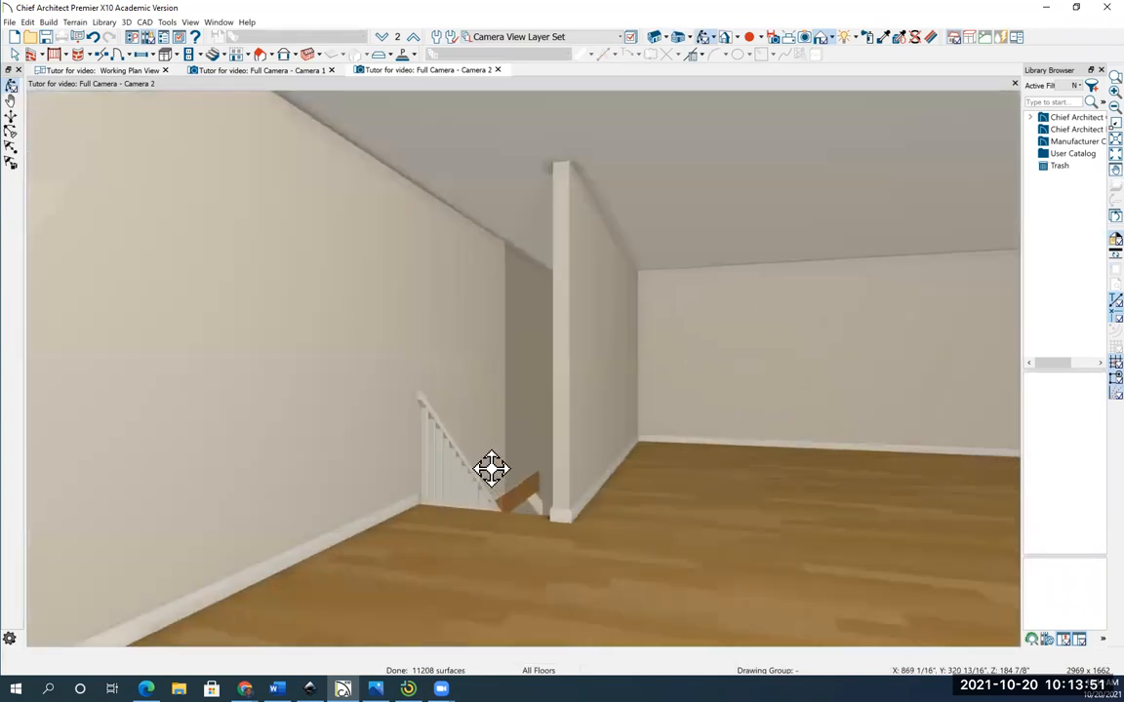
scroll(492, 410, "up", 2)
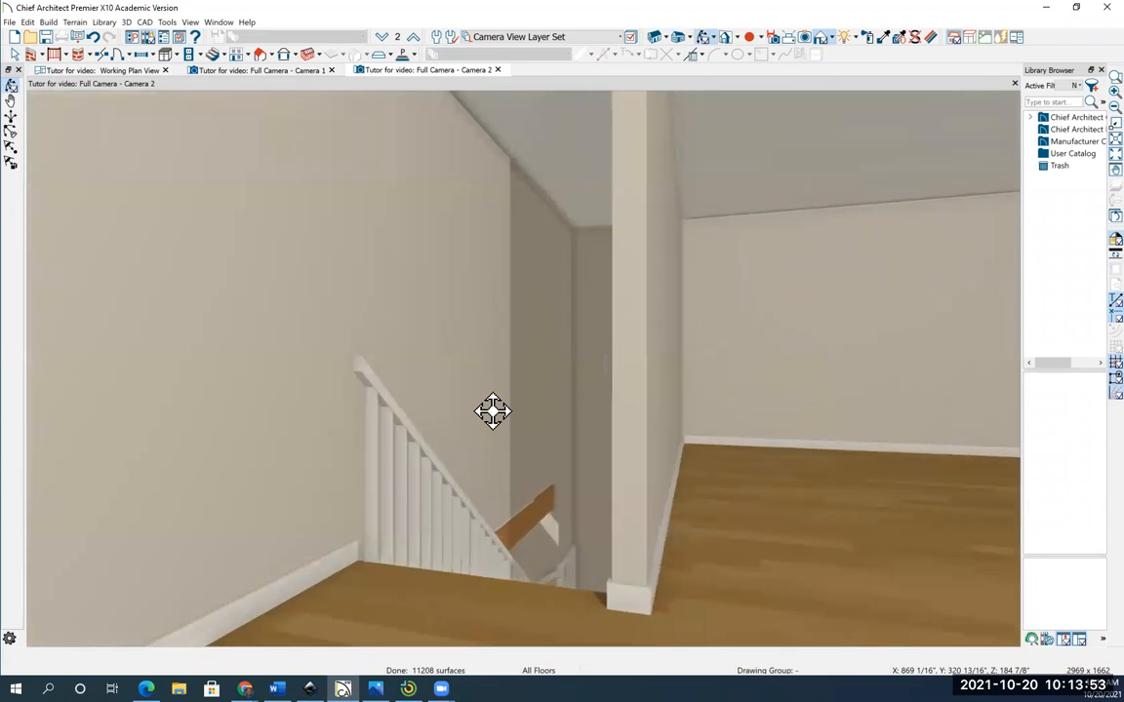
scroll(496, 420, "up", 2)
left_click_drag(519, 464, 505, 446)
left_click_drag(532, 404, 612, 388)
scroll(612, 387, "up", 1)
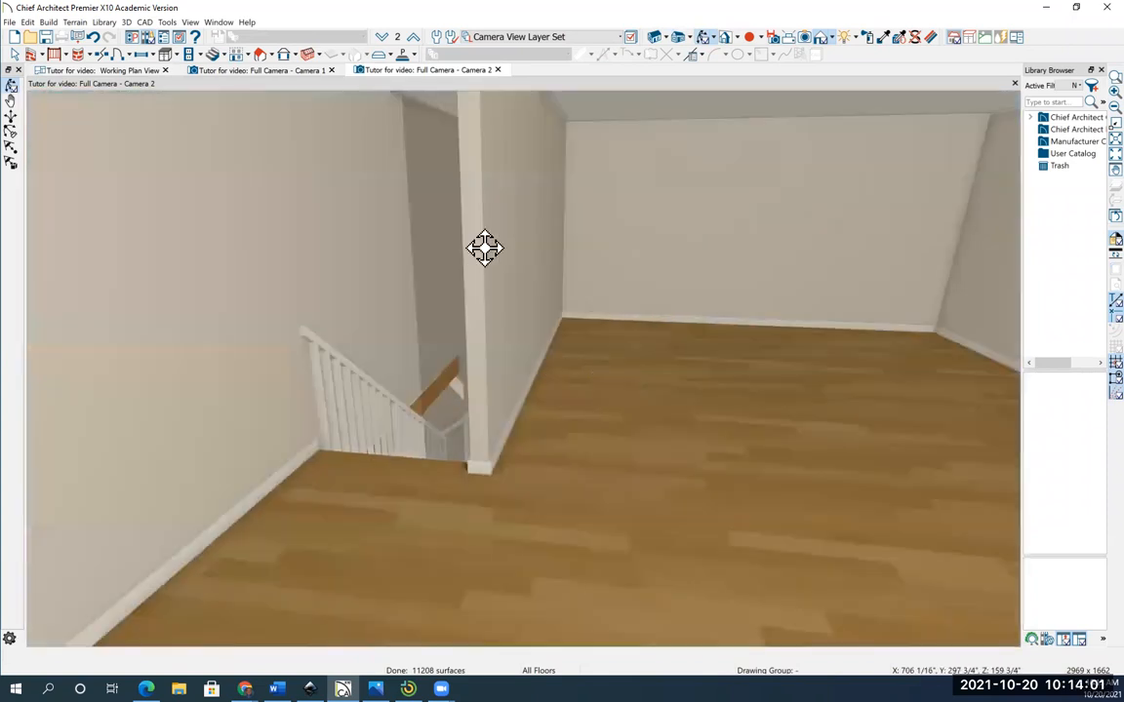
- Return to the working plan view and display the whole floor 1 plan
left_click(115, 72)
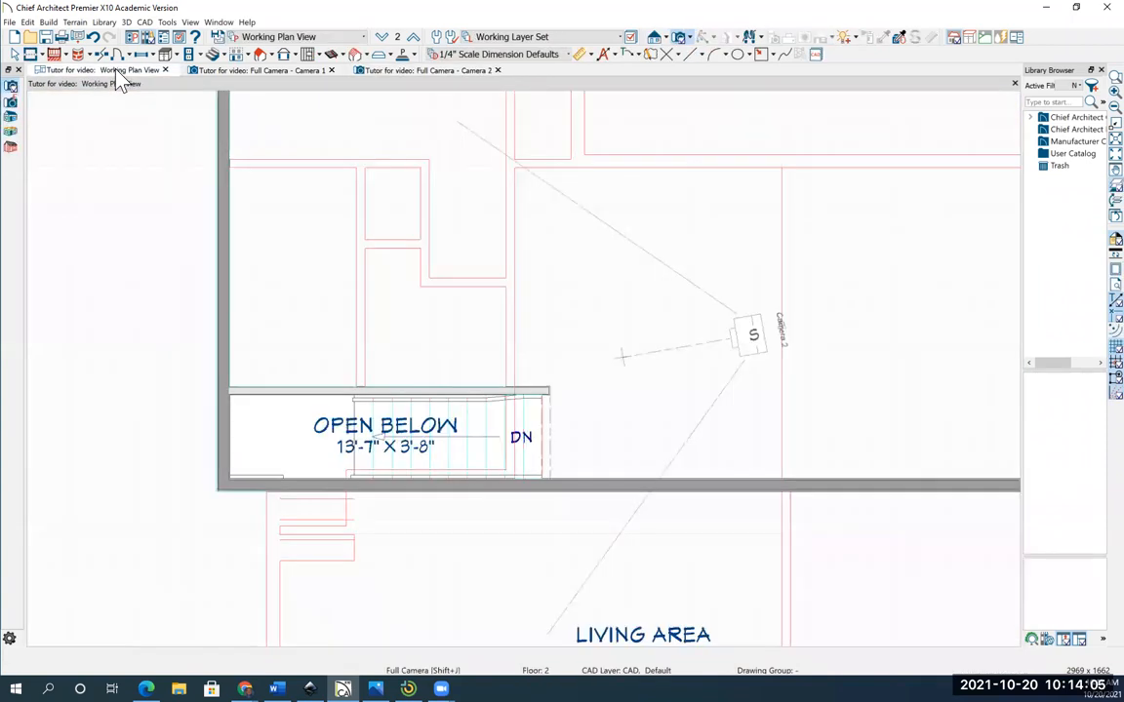
scroll(472, 413, "down", 1)
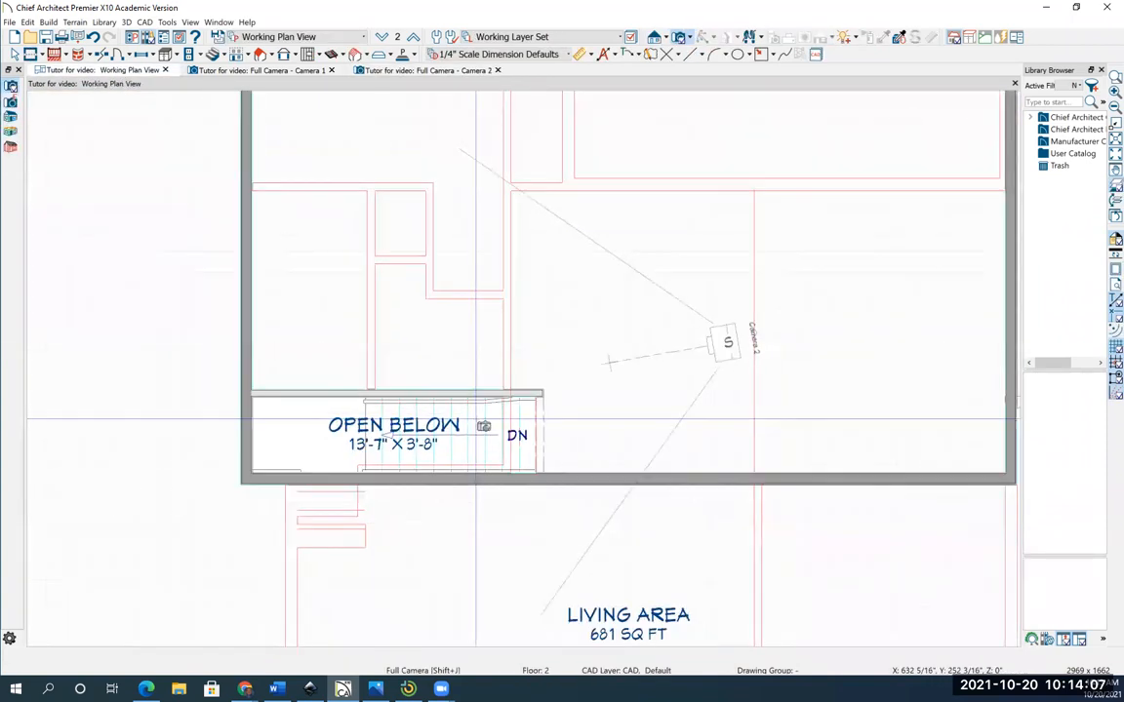
scroll(475, 420, "down", 1)
scroll(483, 419, "down", 2)
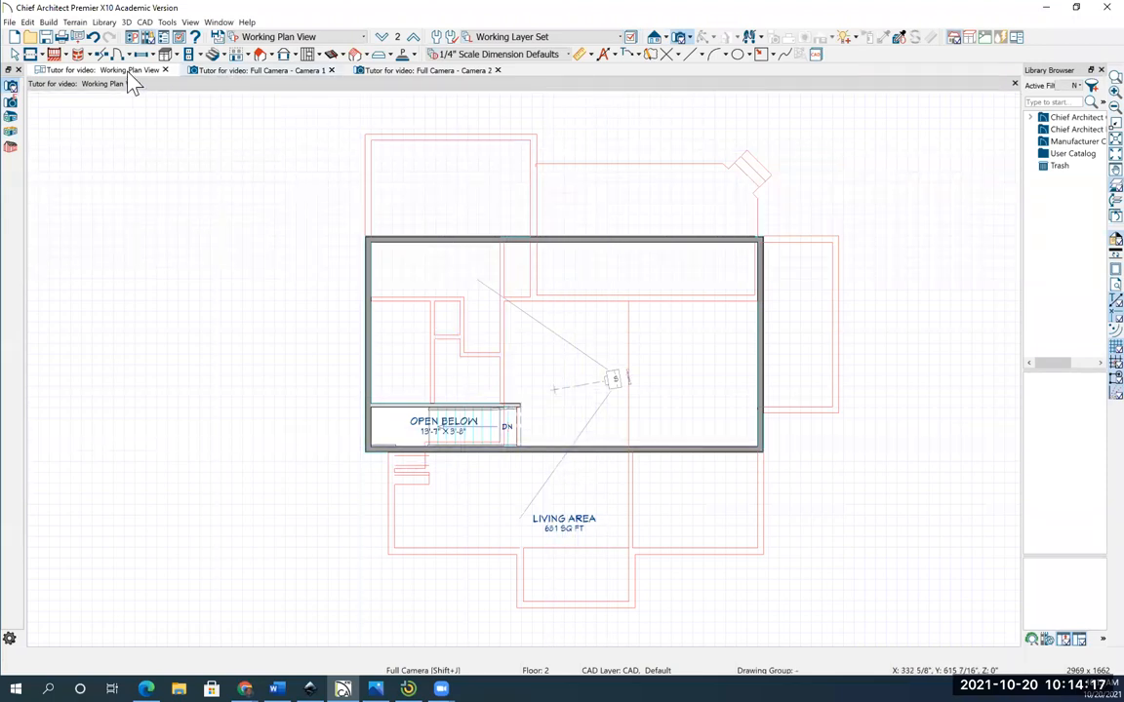
left_click(384, 41)
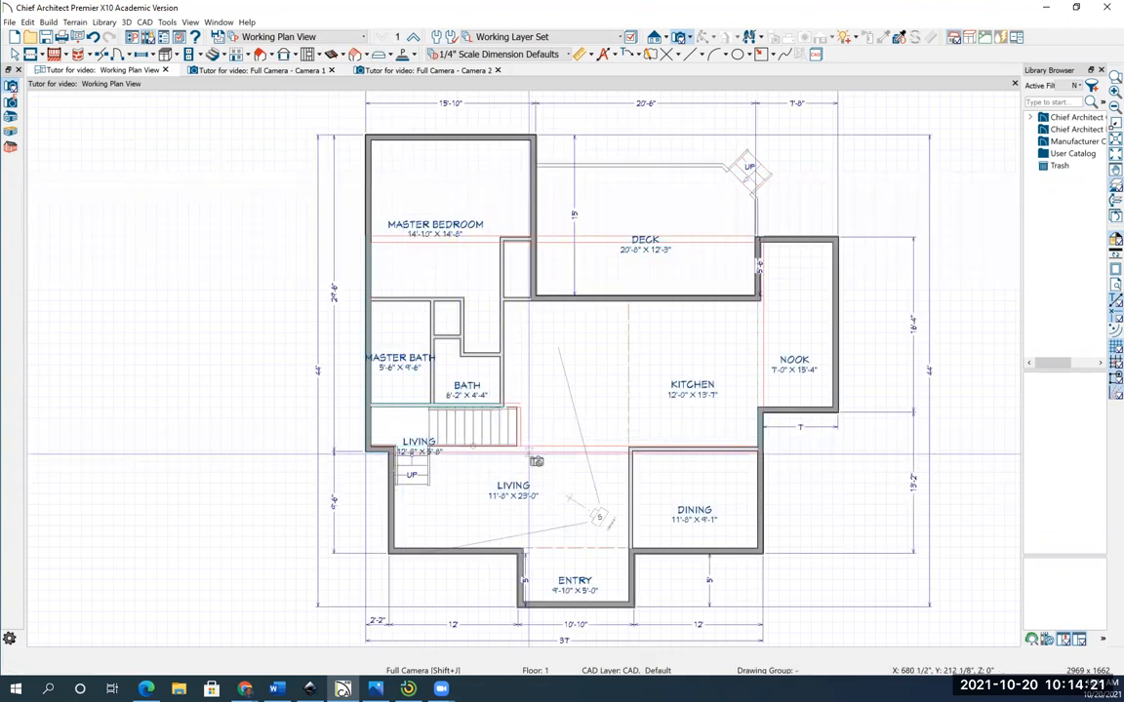